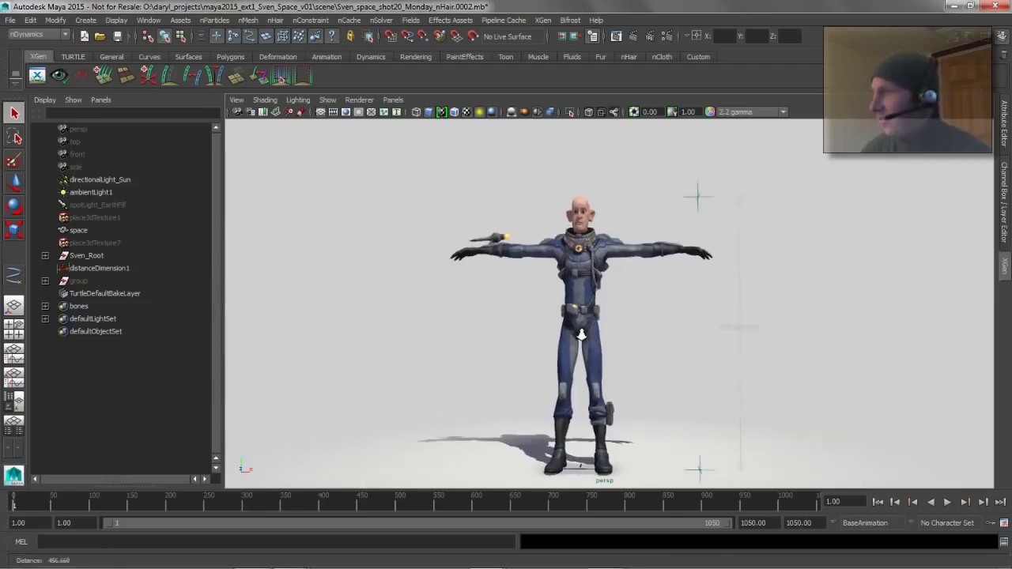
{"action": "scroll", "coordinate": [569, 340], "scroll_direction": "up", "scroll_amount": 2}
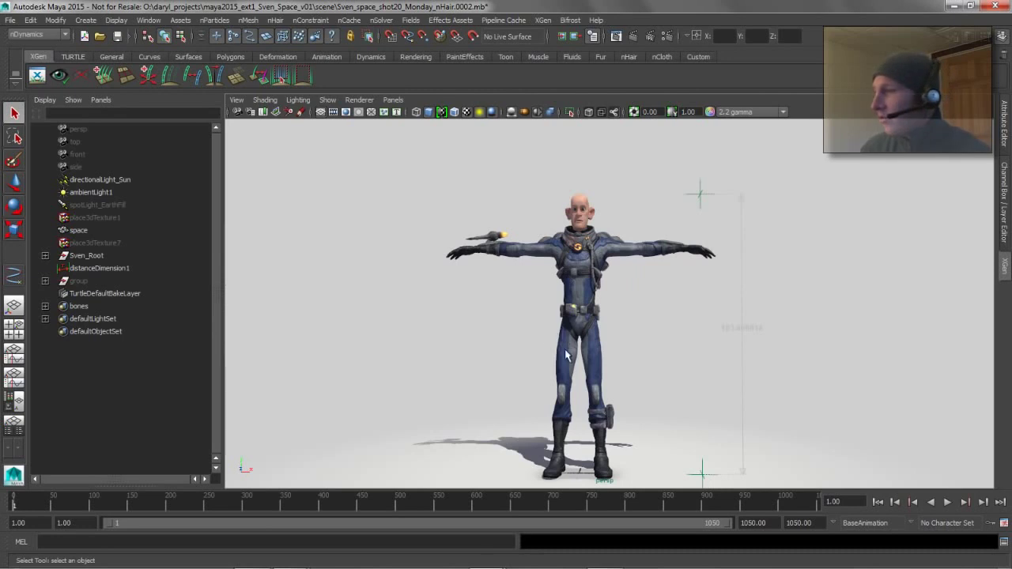
{"action": "middle_click_drag", "start_coordinate": [565, 356], "coordinate": [558, 330], "text": "alt"}
{"action": "mouse_move", "coordinate": [558, 331]}
{"action": "left_mouse_down", "text": "alt"}
{"action": "mouse_move", "coordinate": [525, 336]}
{"action": "mouse_move", "coordinate": [543, 340]}
{"action": "left_mouse_up", "text": "alt"}
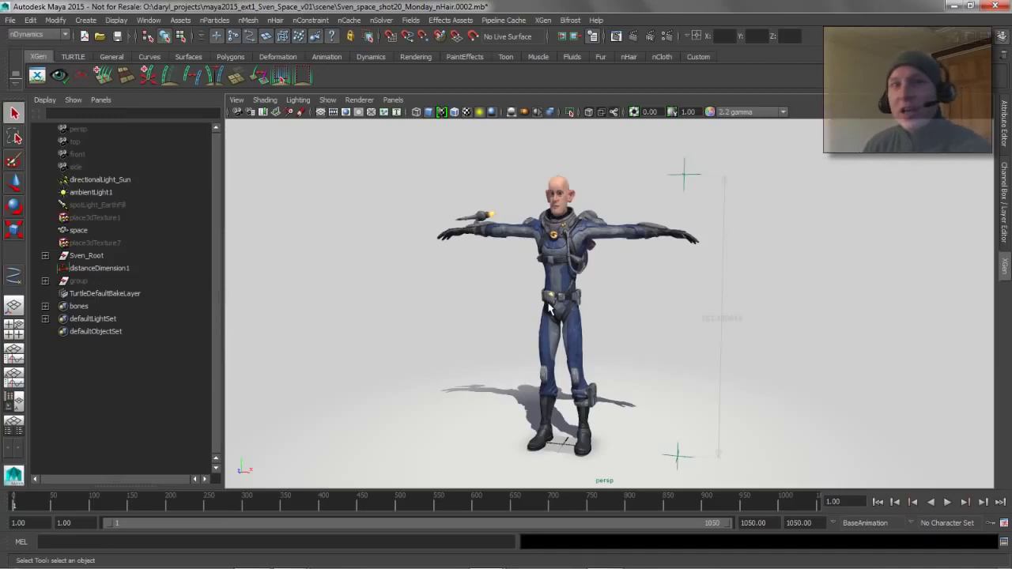
{"action": "left_click_drag", "start_coordinate": [571, 257], "coordinate": [589, 261], "text": "alt"}
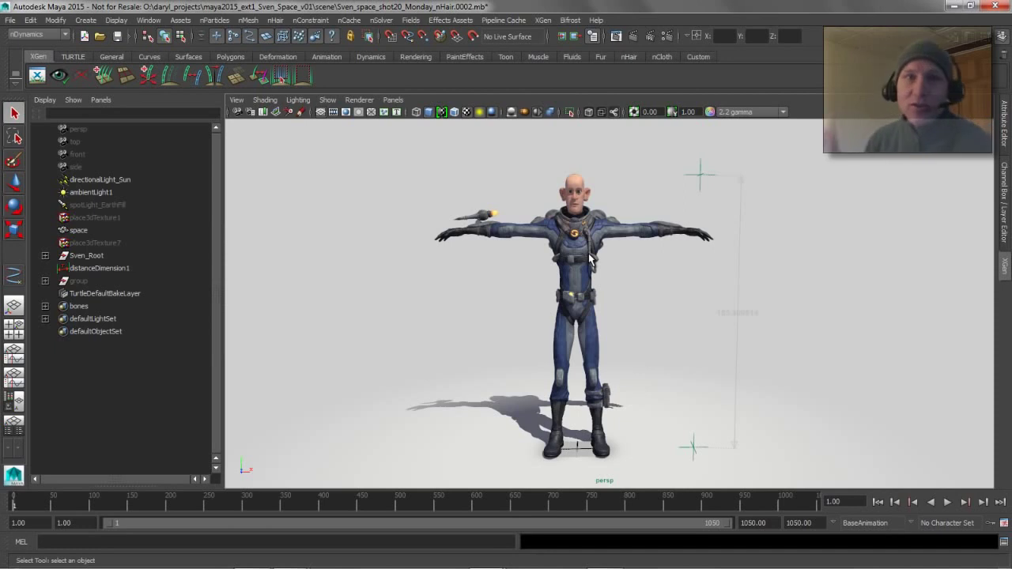
{"action": "left_click_drag", "start_coordinate": [610, 273], "coordinate": [596, 294], "text": "alt"}
Create nHair on the character's scalp mesh with NURBS curves output and an 8 by 8 grid of hairs.
{"action": "left_click", "coordinate": [573, 203]}
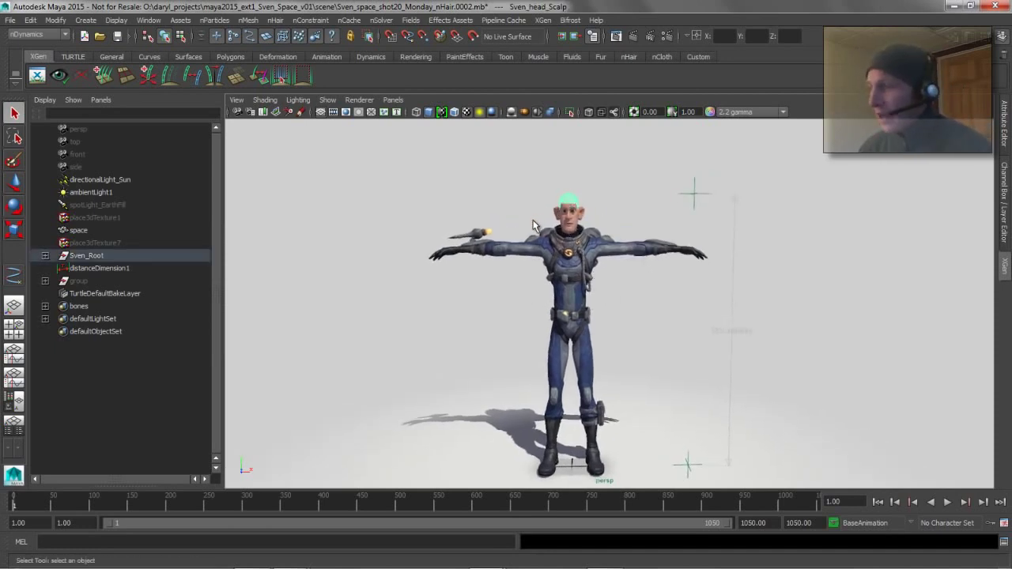
{"action": "key", "text": "f"}
{"action": "scroll", "coordinate": [623, 237], "scroll_direction": "down", "scroll_amount": 5}
{"action": "right_click_drag", "start_coordinate": [623, 237], "coordinate": [543, 388], "text": "alt"}
{"action": "middle_click_drag", "start_coordinate": [542, 387], "coordinate": [463, 316], "text": "alt"}
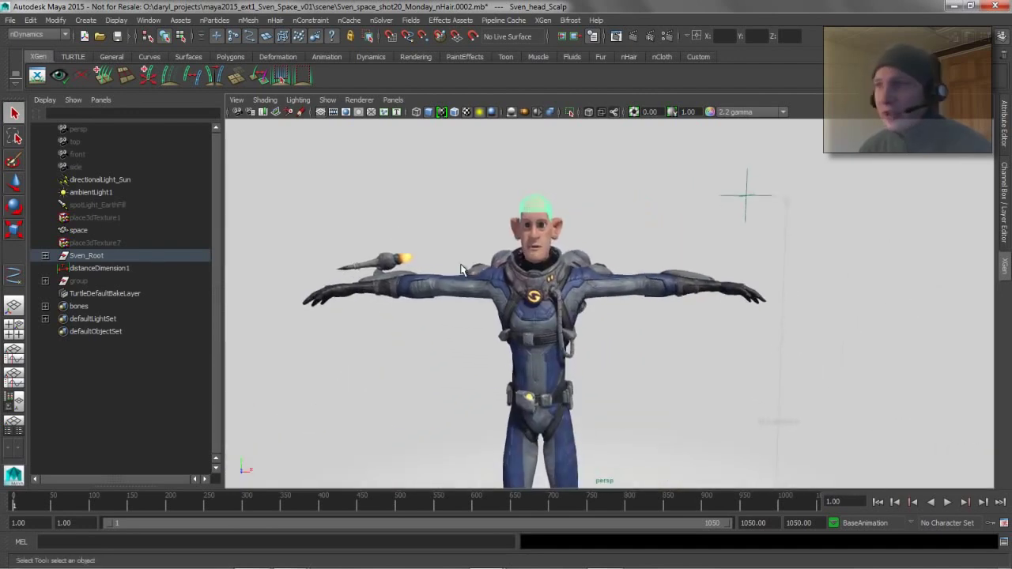
{"action": "left_click_drag", "start_coordinate": [454, 264], "coordinate": [451, 236], "text": "alt"}
{"action": "left_click", "coordinate": [460, 221]}
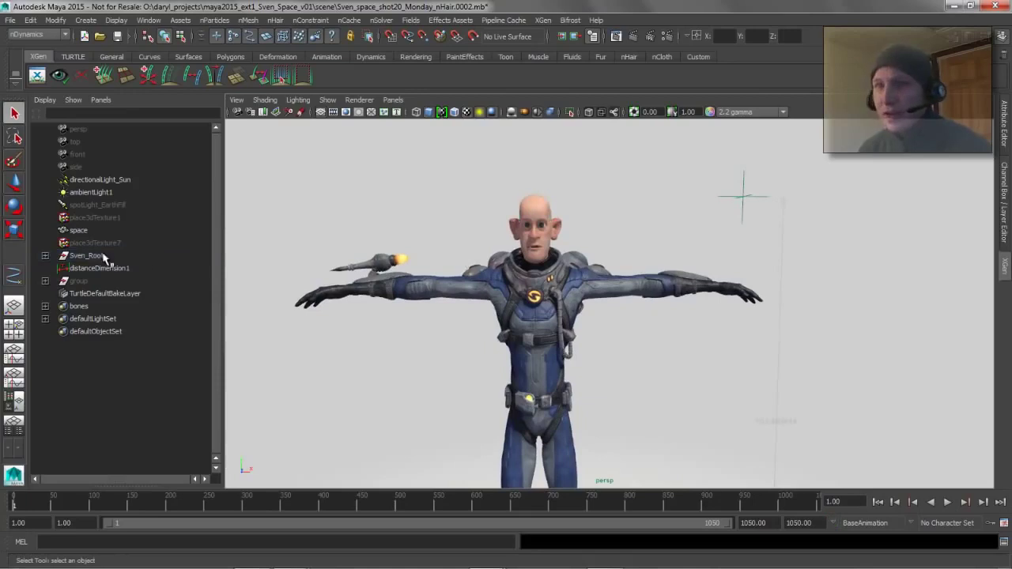
{"action": "left_click", "coordinate": [536, 205]}
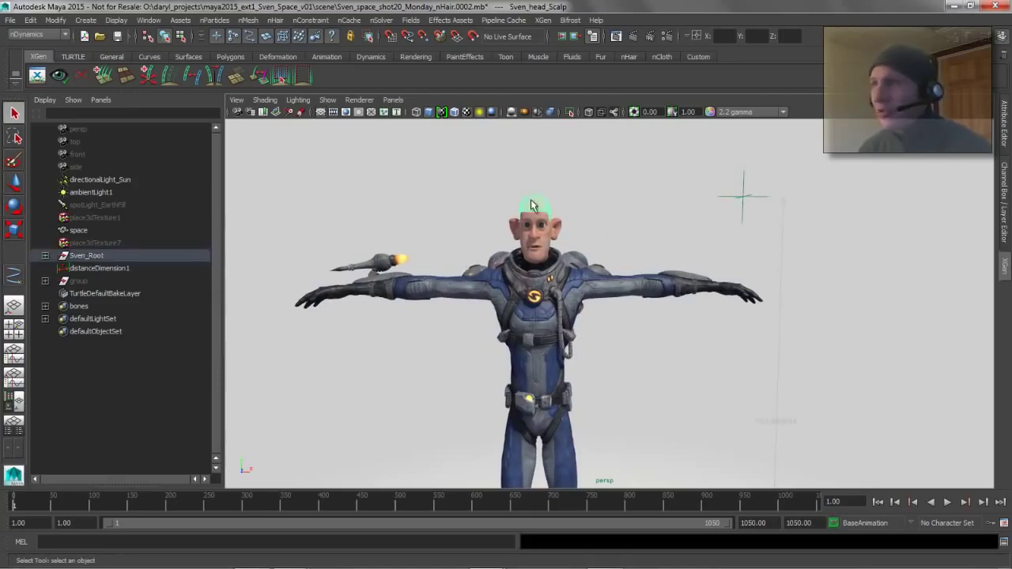
{"action": "left_click", "coordinate": [248, 20]}
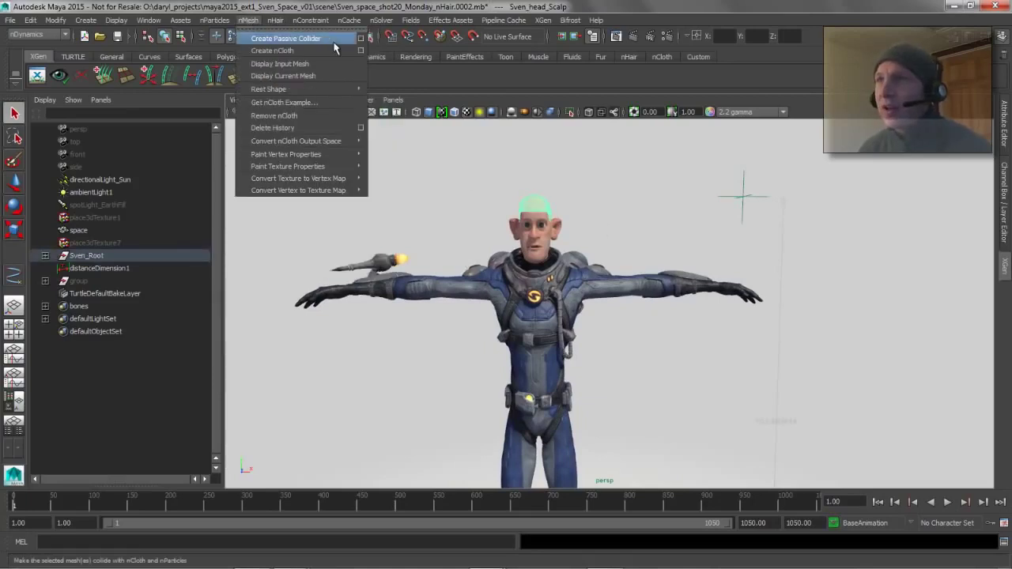
{"action": "mouse_move", "coordinate": [275, 19]}
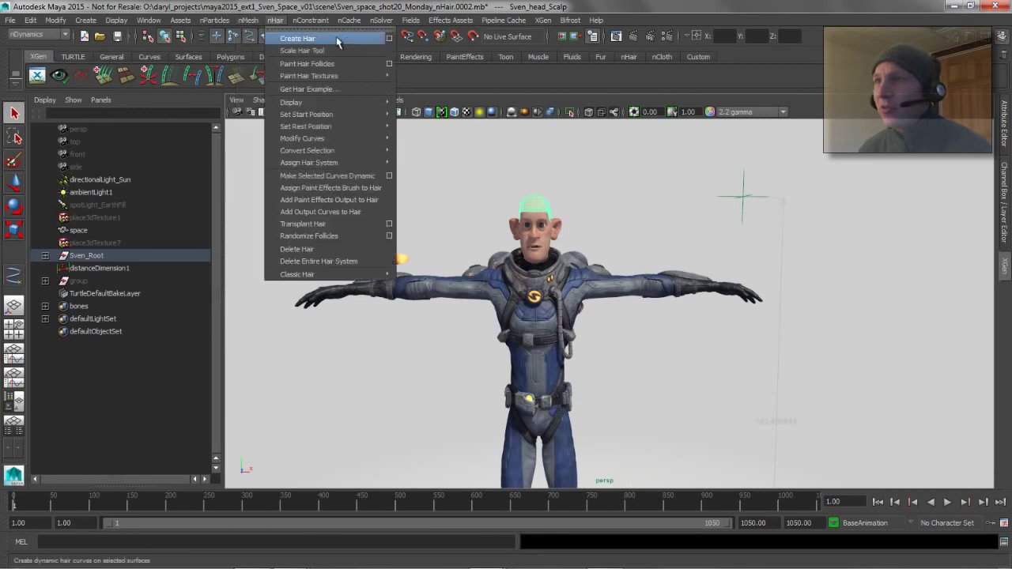
{"action": "left_click", "coordinate": [388, 38]}
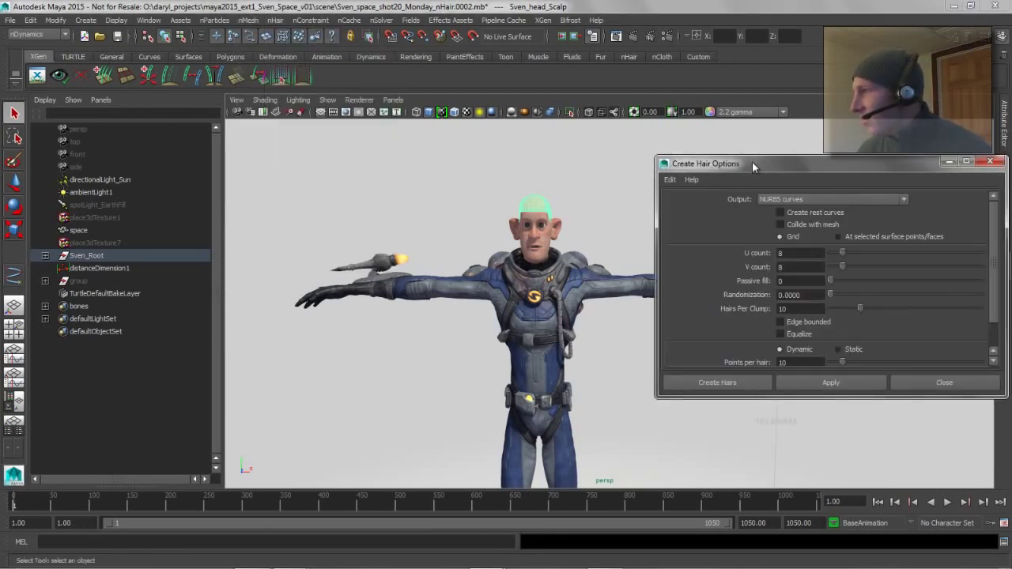
{"action": "left_click_drag", "start_coordinate": [752, 162], "coordinate": [491, 130]}
{"action": "left_click", "coordinate": [553, 353]}
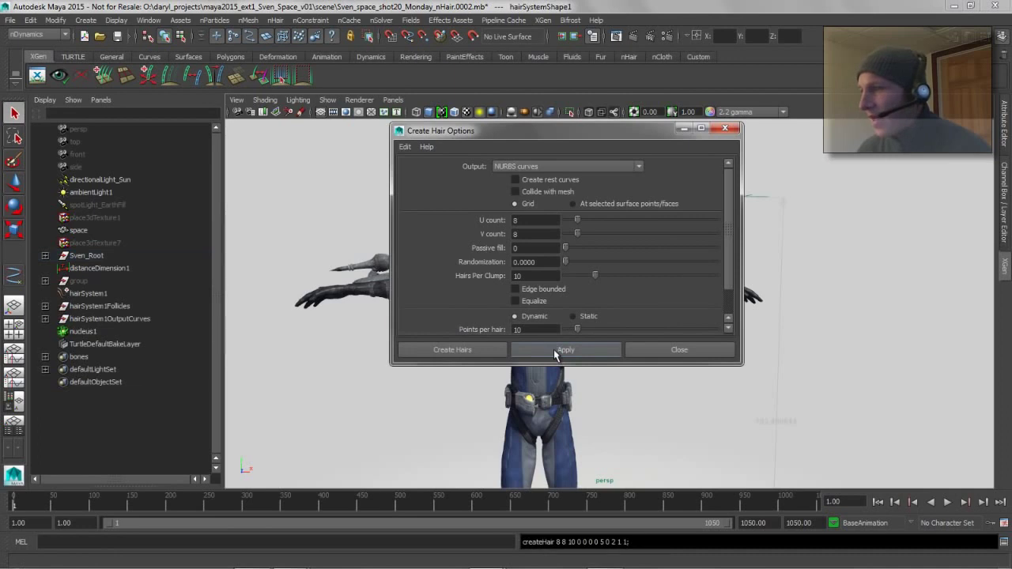
{"action": "left_click", "coordinate": [679, 349]}
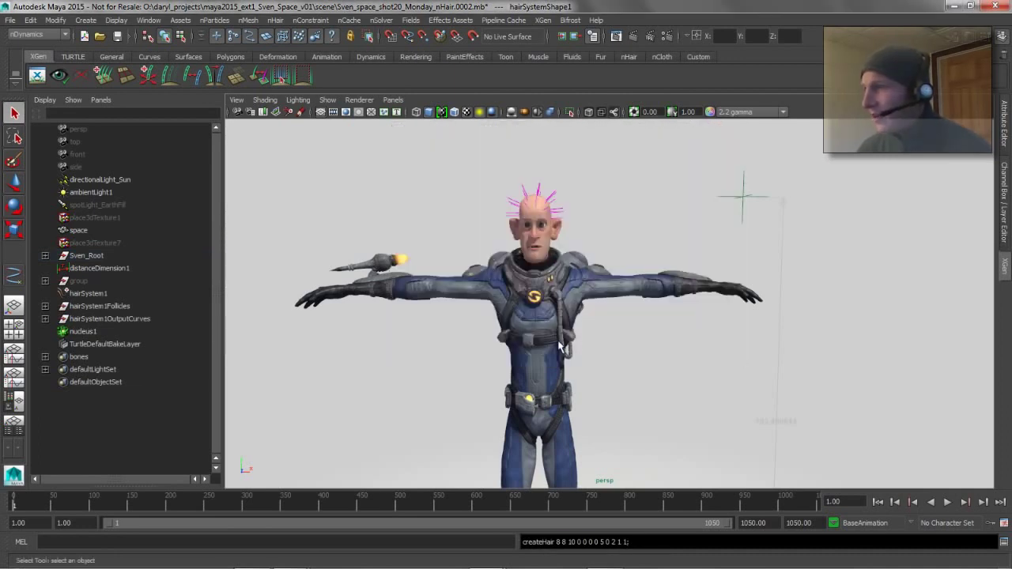
Set the timeline's playback speed to Play Every Frame, Max Real-time.
{"action": "scroll", "coordinate": [625, 385], "scroll_direction": "up", "scroll_amount": 5}
{"action": "left_click_drag", "start_coordinate": [625, 385], "coordinate": [585, 391], "text": "alt"}
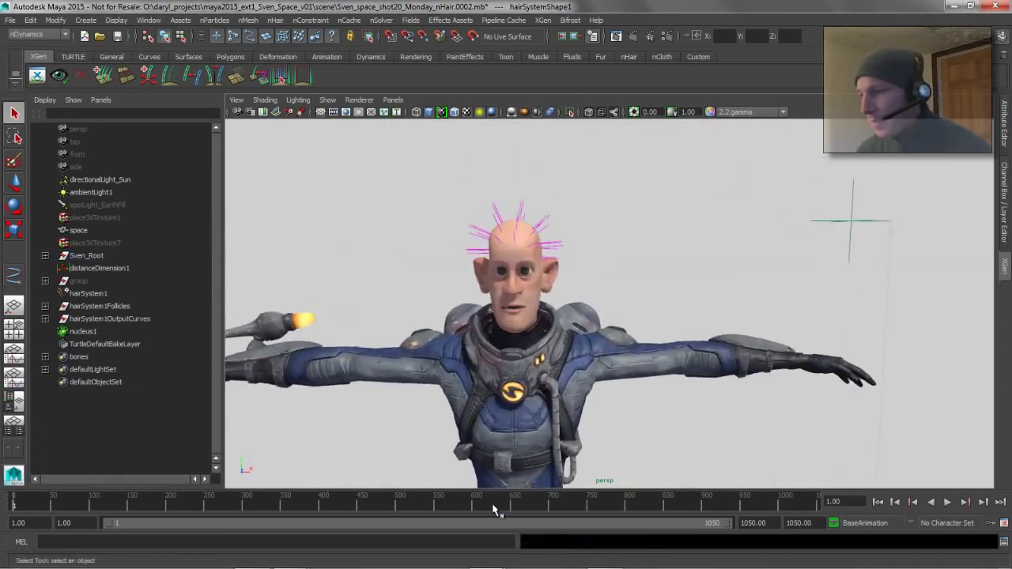
{"action": "right_click", "coordinate": [496, 510]}
{"action": "mouse_move", "coordinate": [544, 444]}
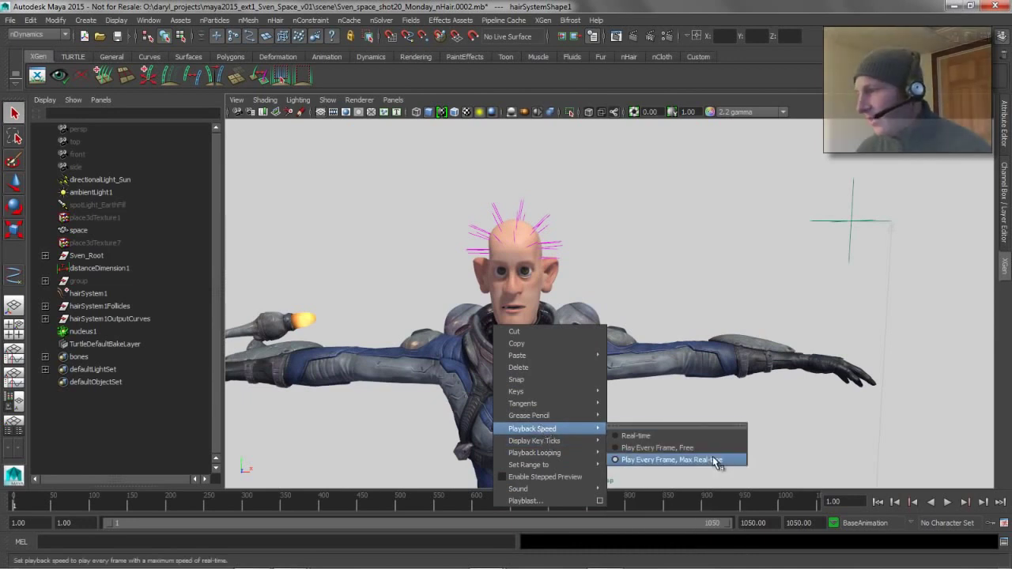
{"action": "left_click", "coordinate": [714, 463]}
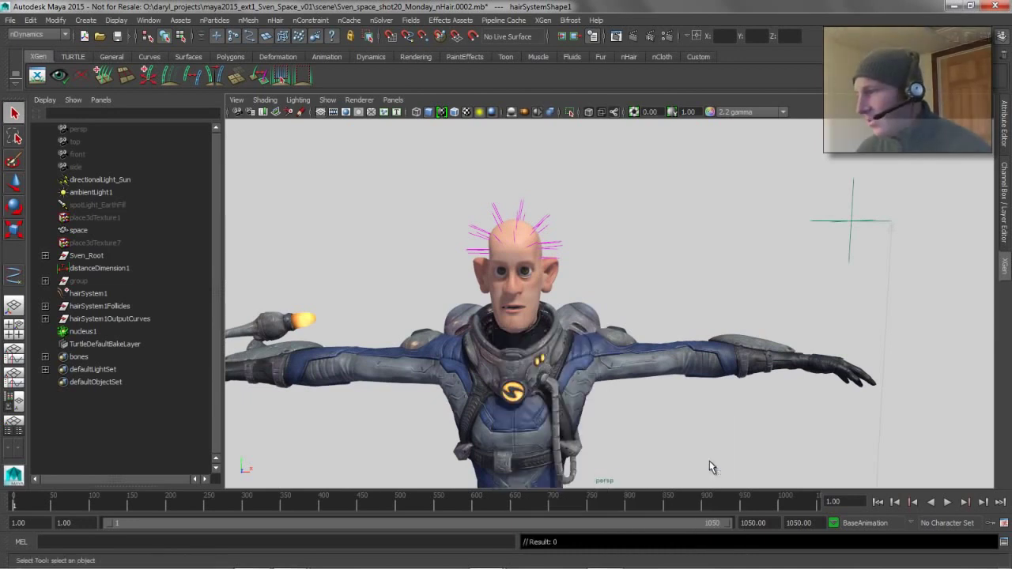
Play the hair simulation twice from the first frame and return to the start of the playback range.
{"action": "left_click", "coordinate": [947, 502]}
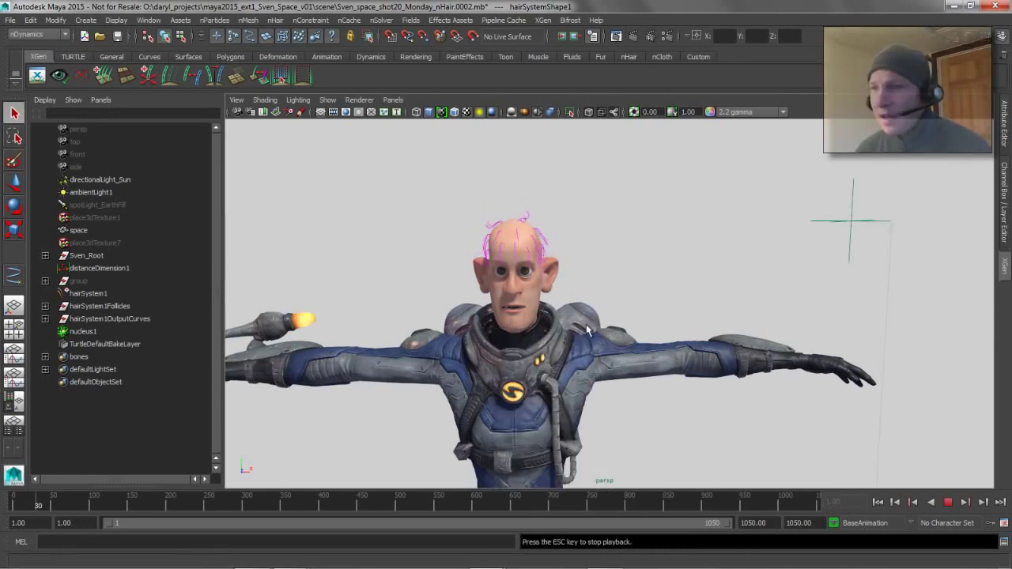
{"action": "left_click", "coordinate": [947, 502]}
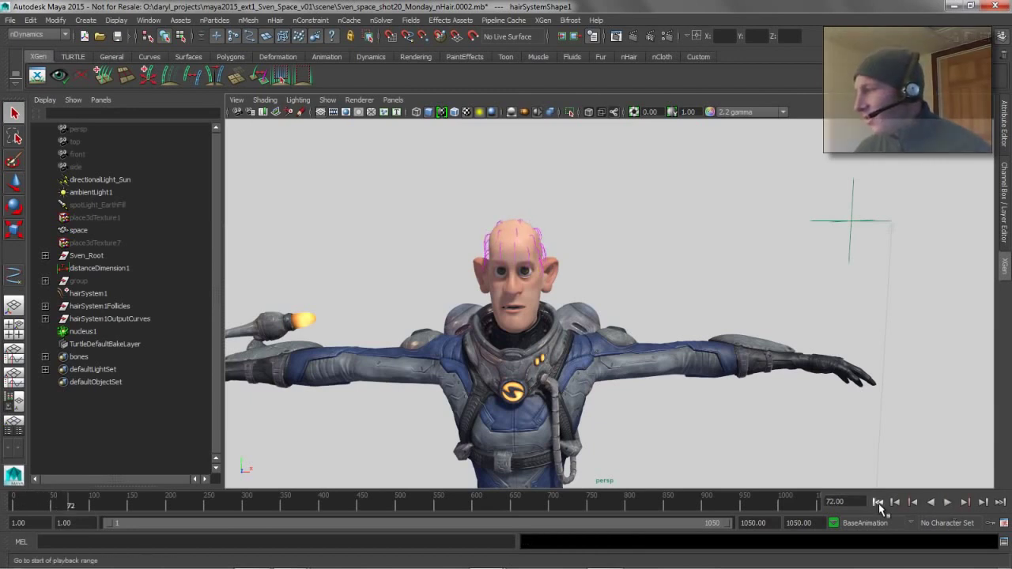
{"action": "left_click", "coordinate": [878, 502]}
{"action": "left_click", "coordinate": [947, 503]}
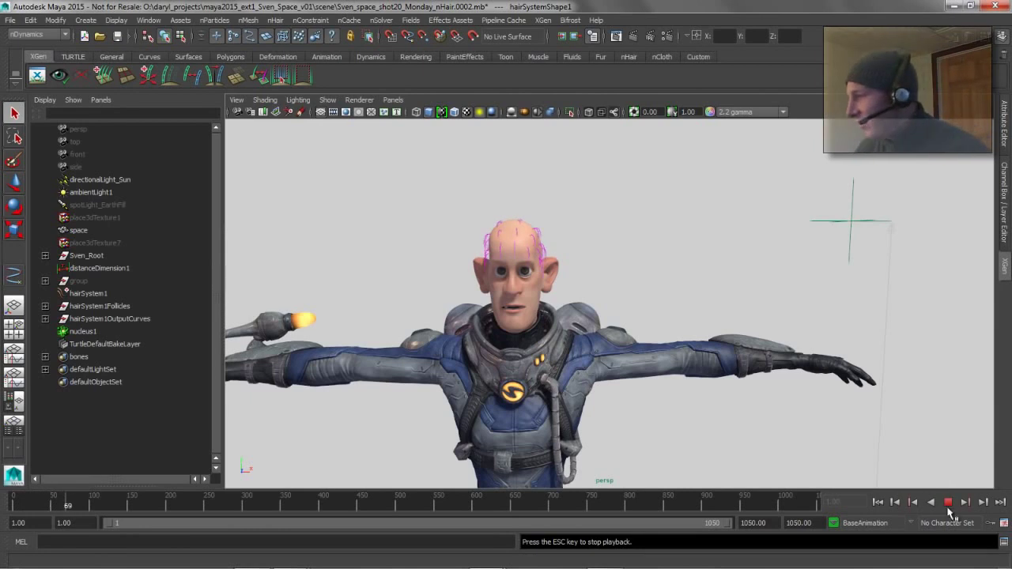
{"action": "left_click", "coordinate": [947, 502]}
{"action": "left_click", "coordinate": [878, 502]}
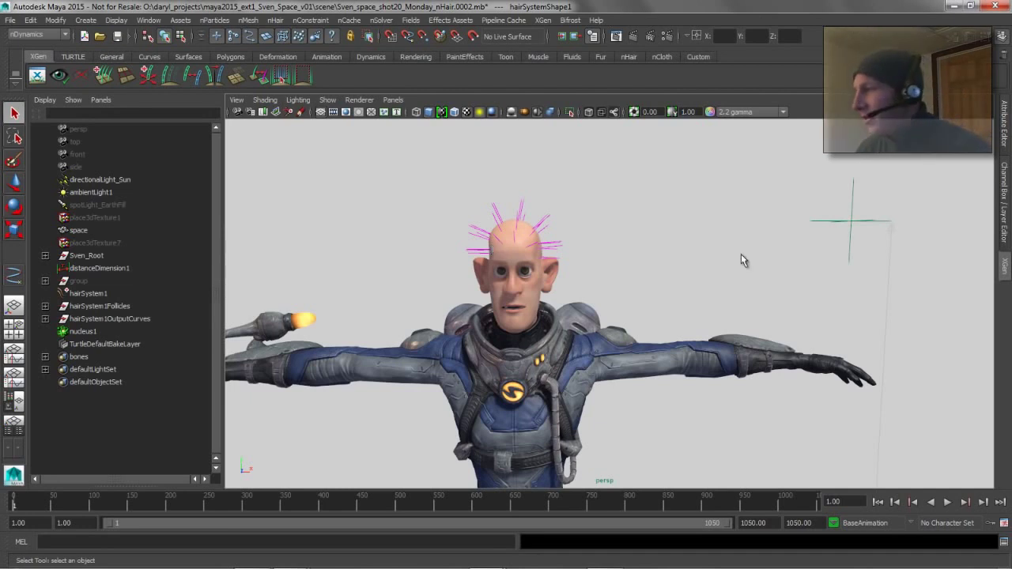
Duplicate the Sven_Root character group and move the copy sideways, away from the original.
{"action": "right_click_drag", "start_coordinate": [700, 329], "coordinate": [596, 332], "text": "alt"}
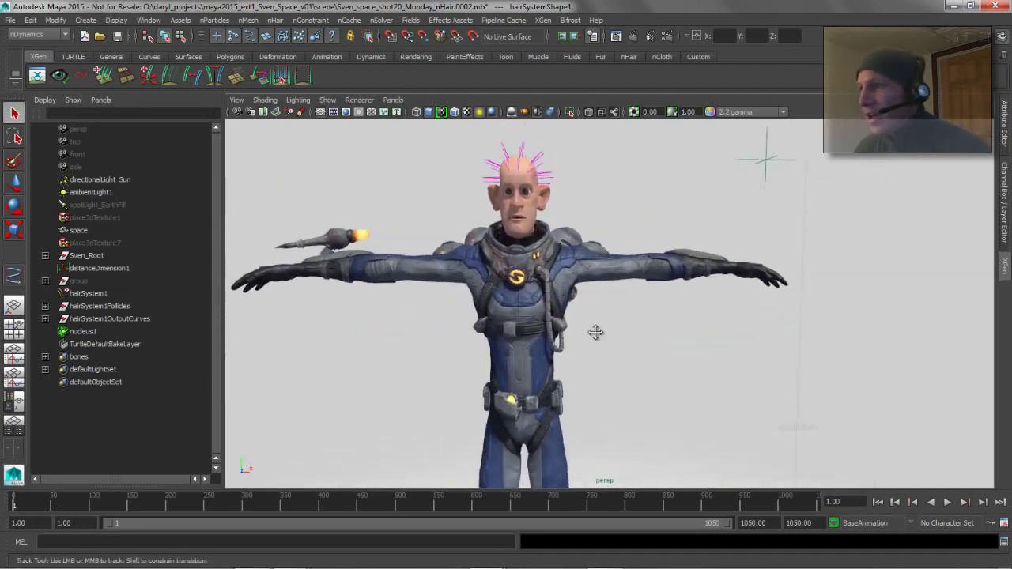
{"action": "middle_click_drag", "start_coordinate": [596, 332], "coordinate": [572, 353], "text": "alt"}
{"action": "right_click_drag", "start_coordinate": [571, 352], "coordinate": [530, 364], "text": "alt"}
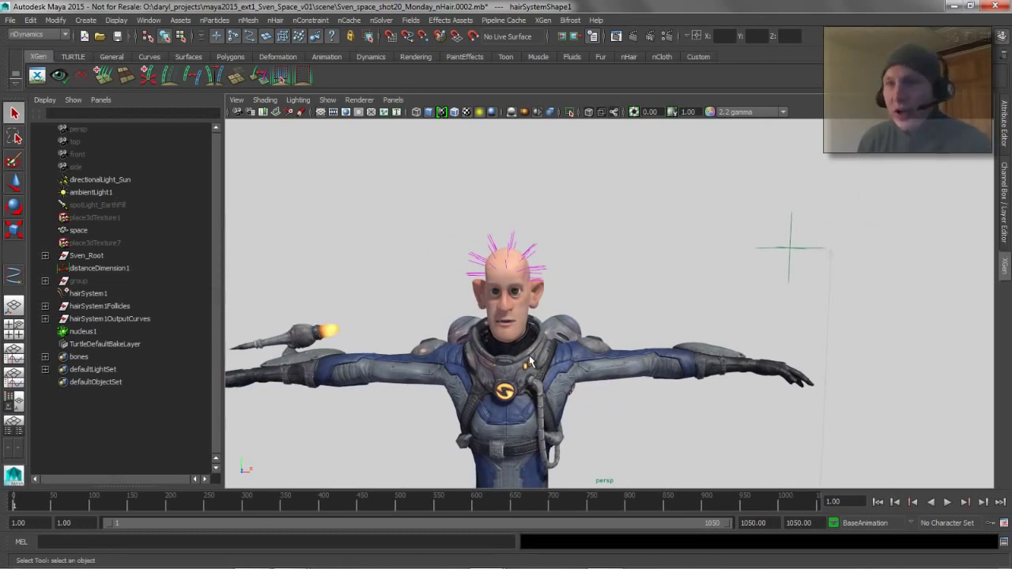
{"action": "left_click", "coordinate": [93, 307]}
{"action": "left_click", "coordinate": [75, 282]}
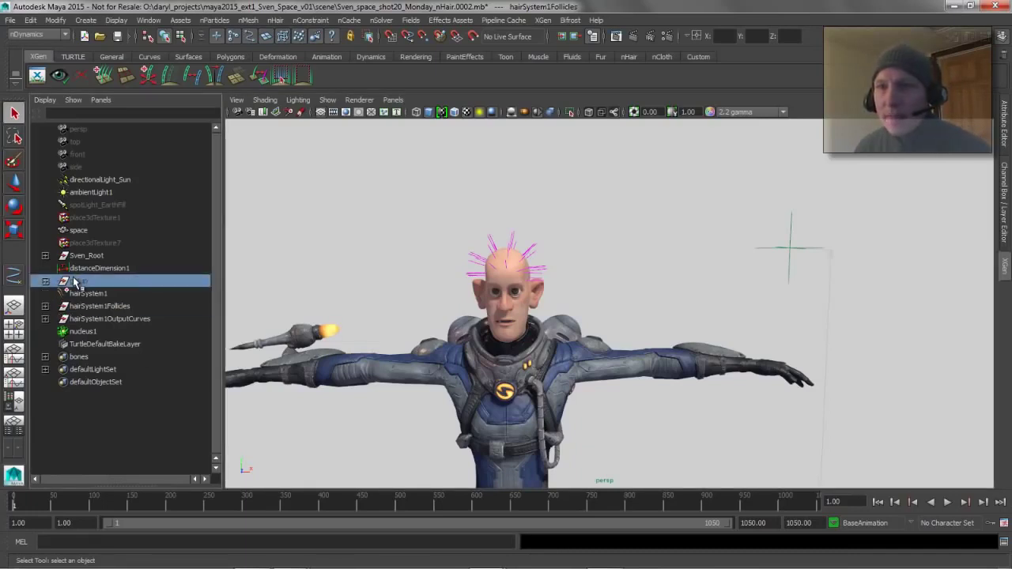
{"action": "left_click", "coordinate": [79, 255]}
{"action": "scroll", "coordinate": [643, 267], "scroll_direction": "down", "scroll_amount": 3}
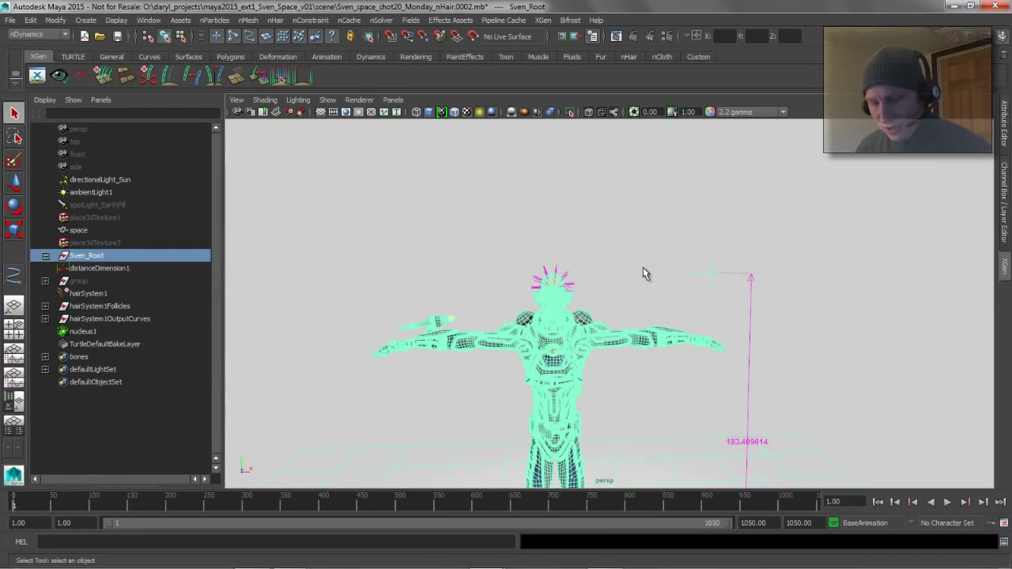
{"action": "key", "text": "ctrl+d"}
{"action": "key", "text": "w"}
{"action": "middle_click_drag", "start_coordinate": [625, 352], "coordinate": [668, 355]}
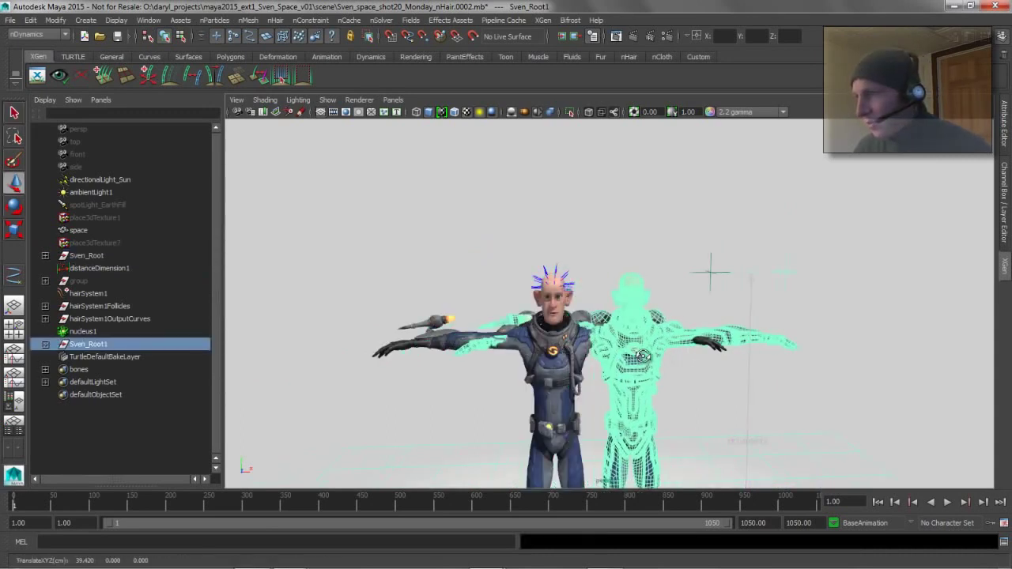
Reposition the duplicated character so it stands beside and slightly in front of the original.
{"action": "left_click_drag", "start_coordinate": [645, 356], "coordinate": [619, 361], "text": "alt"}
{"action": "middle_click_drag", "start_coordinate": [624, 361], "coordinate": [603, 361]}
{"action": "left_click_drag", "start_coordinate": [603, 361], "coordinate": [589, 368], "text": "alt"}
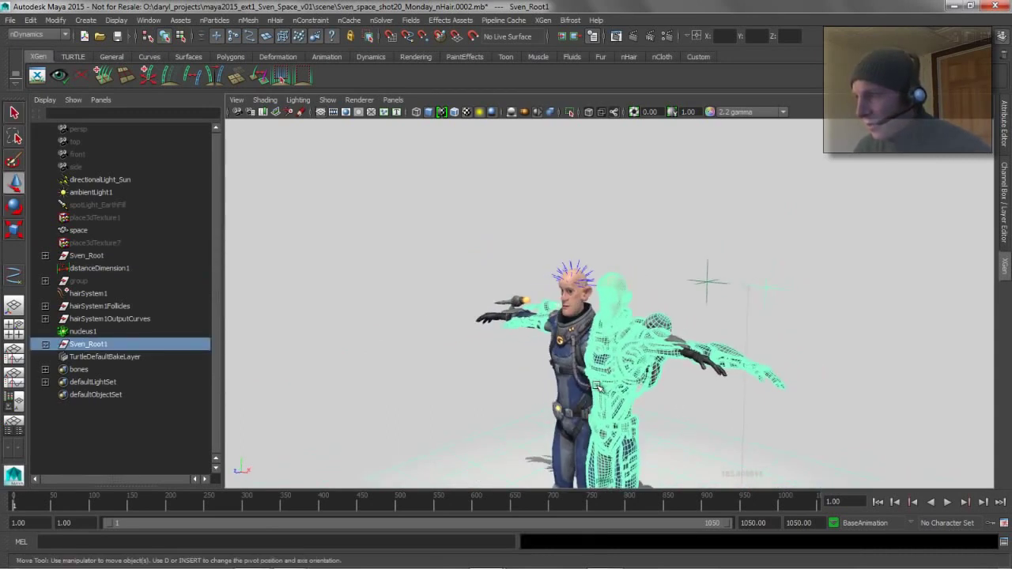
{"action": "middle_click_drag", "start_coordinate": [589, 370], "coordinate": [575, 387], "text": "shift"}
{"action": "left_click_drag", "start_coordinate": [575, 387], "coordinate": [688, 380], "text": "alt"}
{"action": "right_click_drag", "start_coordinate": [688, 380], "coordinate": [854, 371], "text": "alt"}
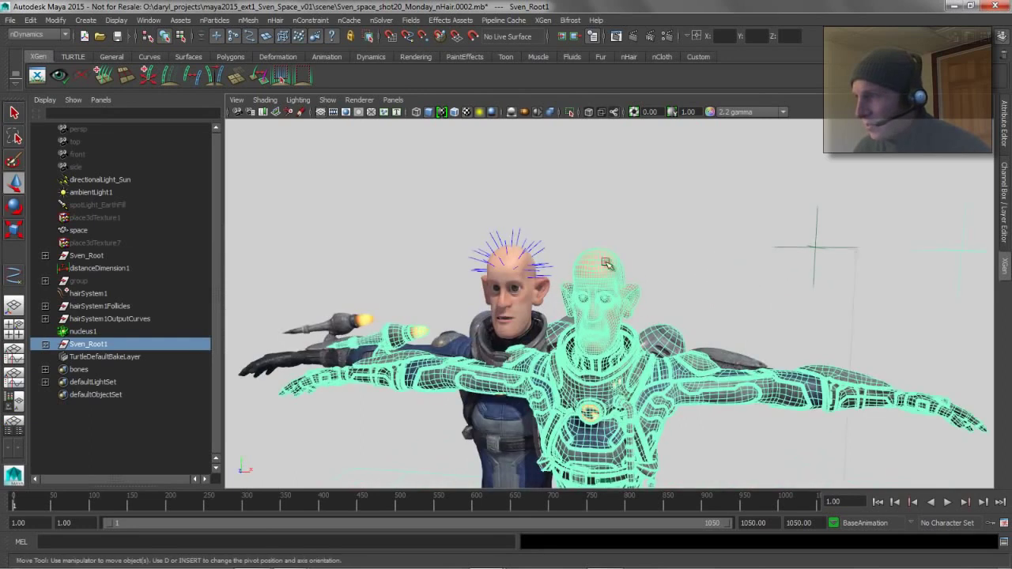
Rename the duplicated character's scalp mesh as Sven_head_Scalp2_1.
{"action": "left_click", "coordinate": [601, 262]}
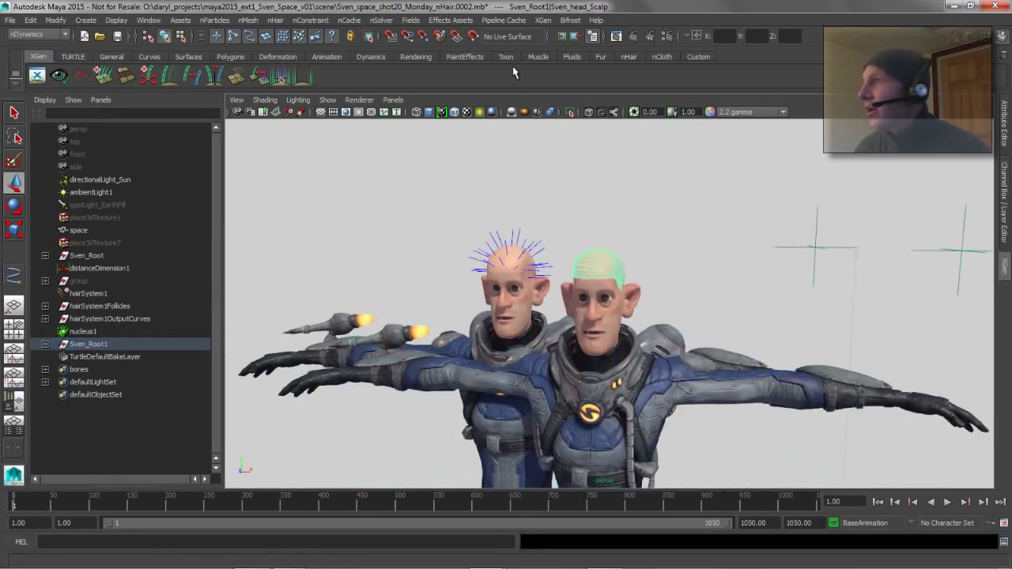
{"action": "left_click", "coordinate": [685, 36]}
{"action": "left_click", "coordinate": [716, 66]}
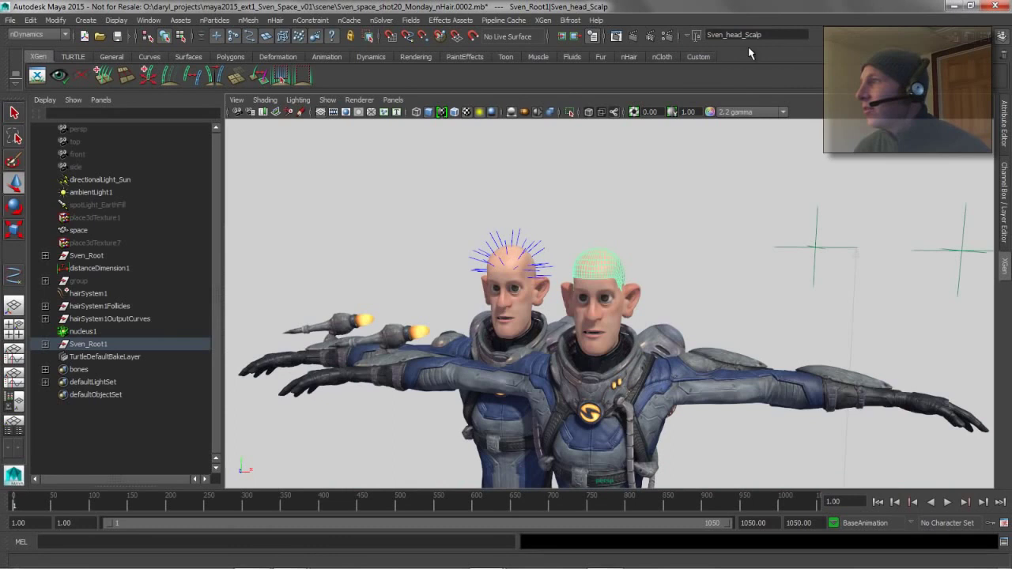
{"action": "left_click", "coordinate": [767, 36]}
{"action": "type", "text": "2"}
{"action": "key", "text": "Return"}
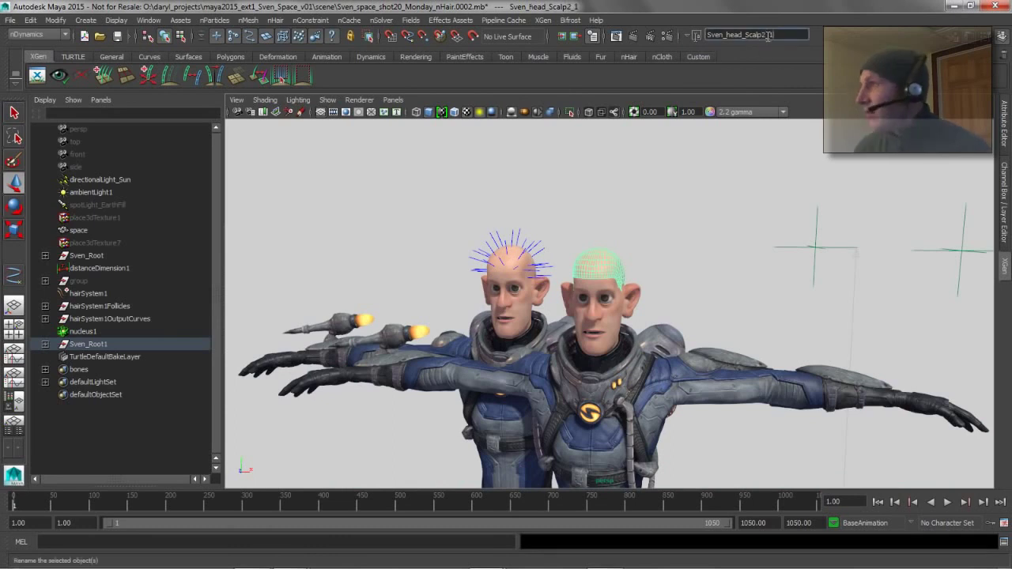
{"action": "left_click", "coordinate": [613, 215]}
Create nHair on the duplicate's scalp in a new hair system, using an 8 by 8 grid, 10 points per hair and length 5.
{"action": "left_click", "coordinate": [595, 275]}
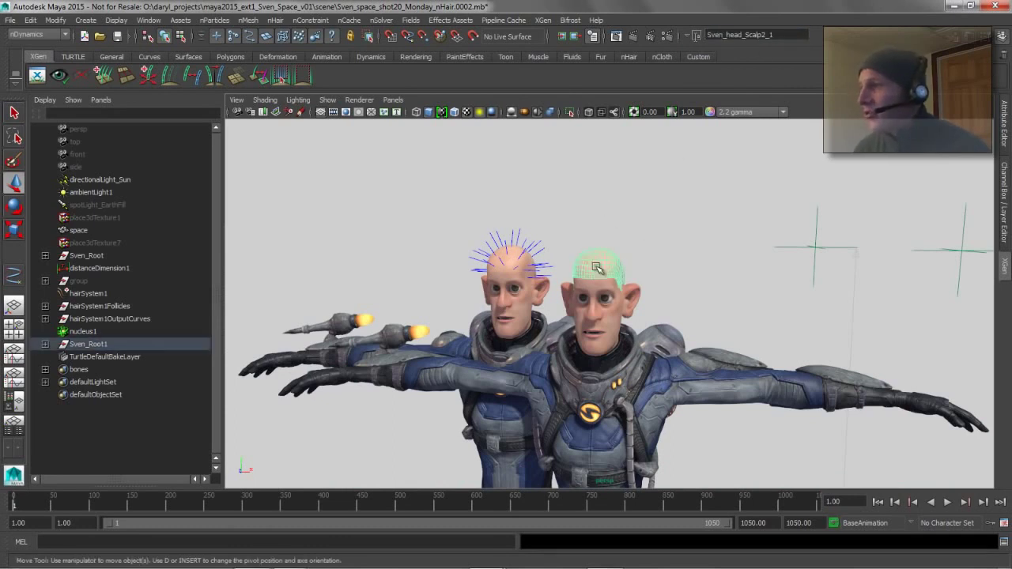
{"action": "left_click_drag", "start_coordinate": [596, 275], "coordinate": [531, 266], "text": "alt"}
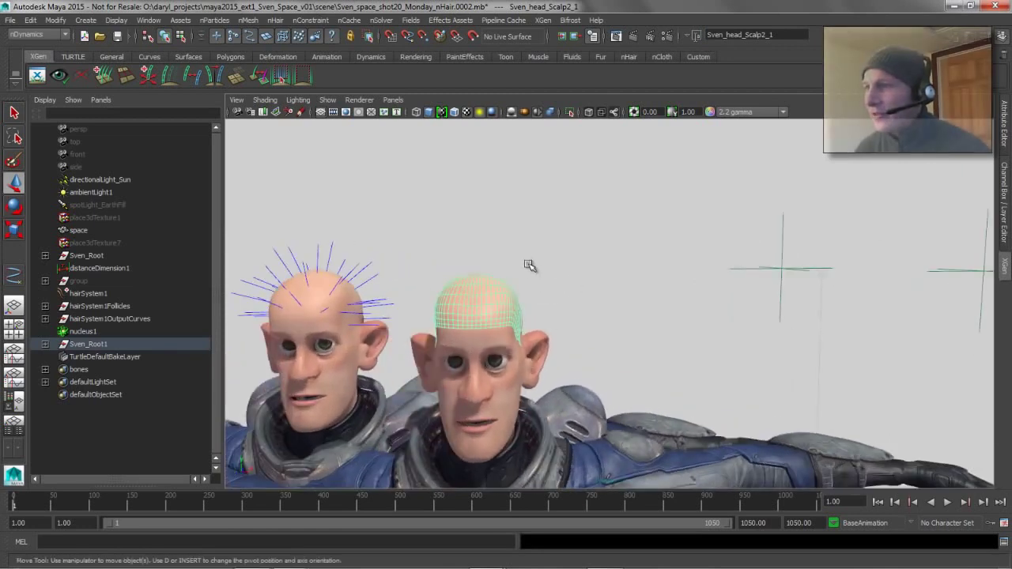
{"action": "middle_click_drag", "start_coordinate": [440, 190], "coordinate": [470, 188], "text": "alt"}
{"action": "left_click", "coordinate": [274, 21]}
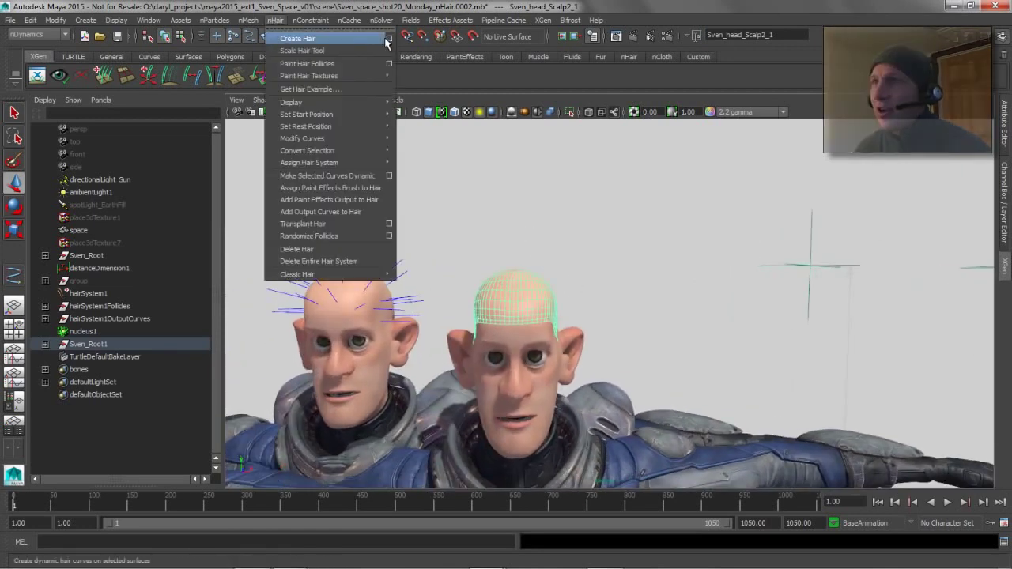
{"action": "left_click", "coordinate": [388, 38]}
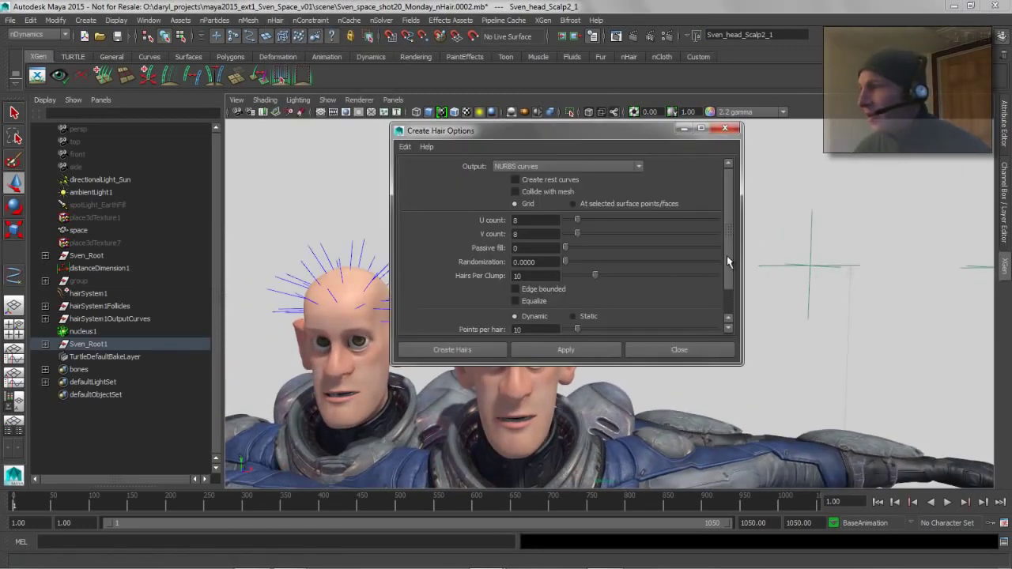
{"action": "scroll", "coordinate": [726, 256], "scroll_direction": "down", "scroll_amount": 2}
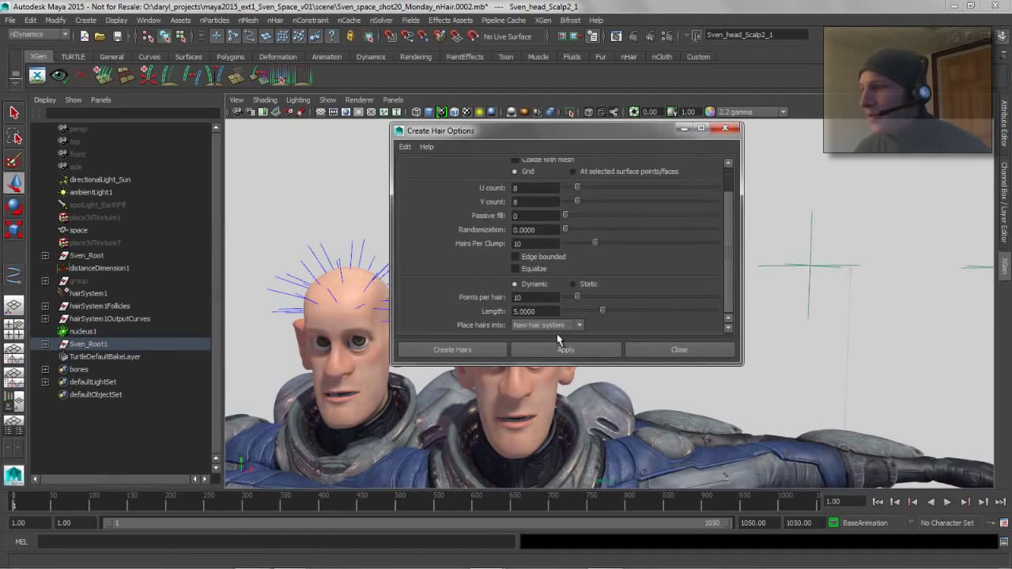
{"action": "left_click", "coordinate": [442, 350]}
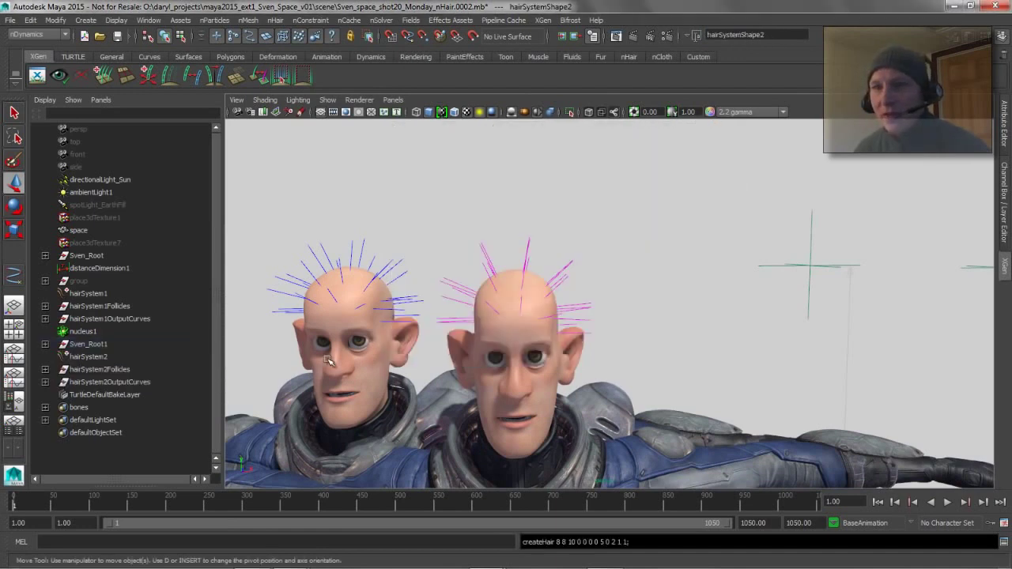
Play the hair simulation briefly with both characters in view, and return to the first frame.
{"action": "middle_click_drag", "start_coordinate": [617, 348], "coordinate": [691, 316], "text": "alt"}
{"action": "right_click_drag", "start_coordinate": [691, 317], "coordinate": [599, 315], "text": "alt"}
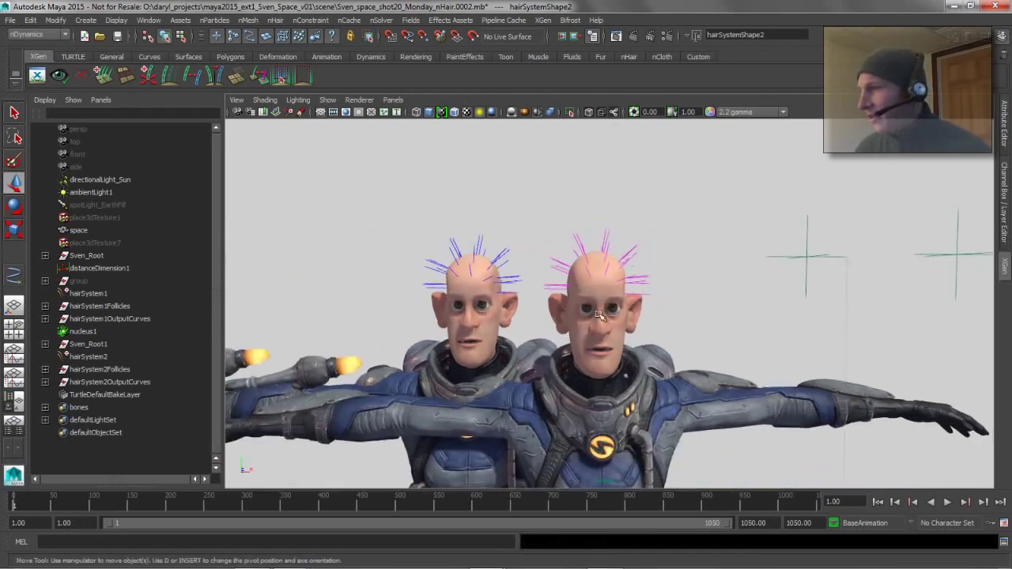
{"action": "left_click", "coordinate": [948, 504]}
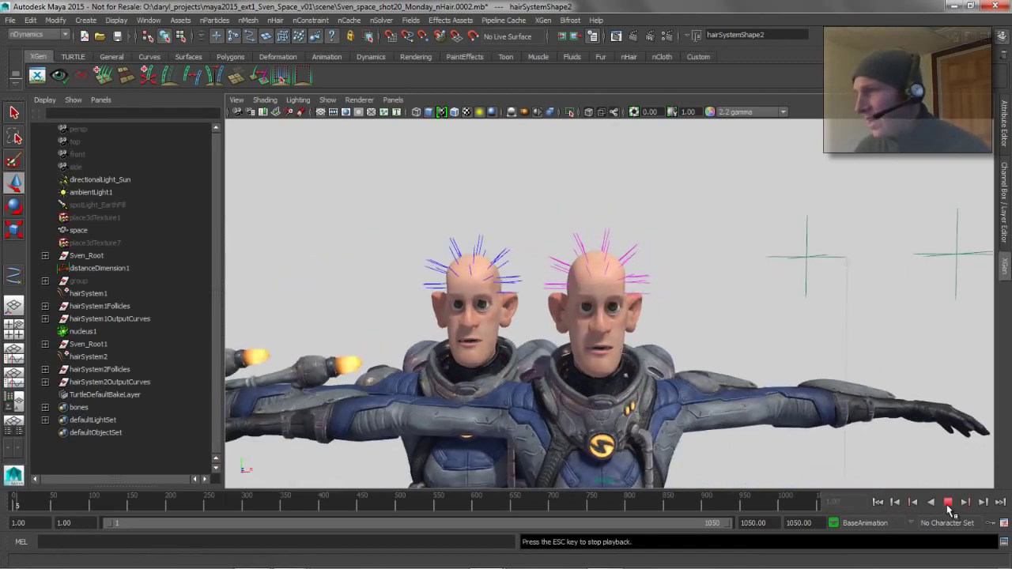
{"action": "left_click", "coordinate": [948, 503]}
{"action": "left_click", "coordinate": [877, 502]}
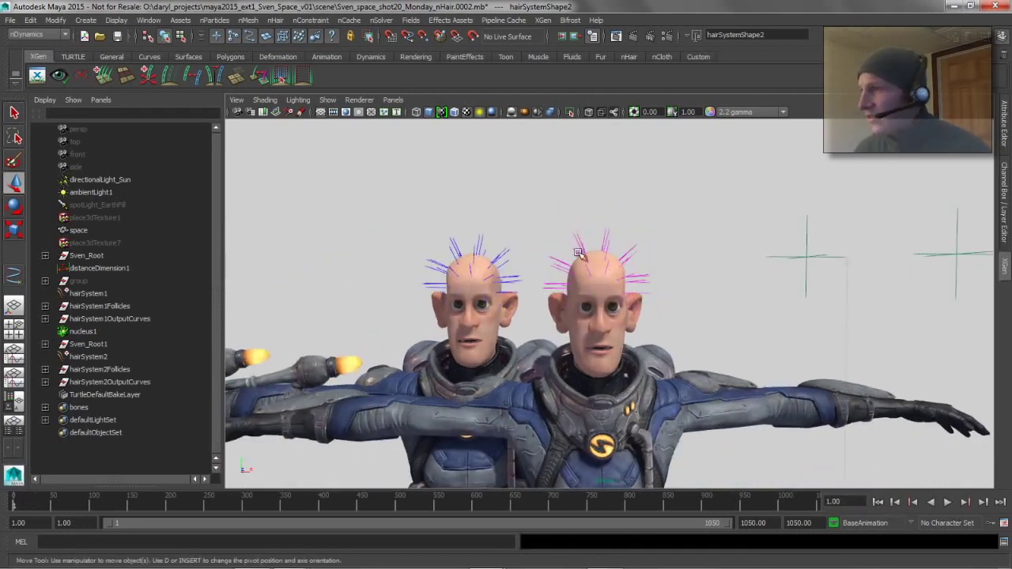
Assign the duplicate's hair system, hairSystem2, to a new nucleus solver of its own.
{"action": "left_click", "coordinate": [608, 238]}
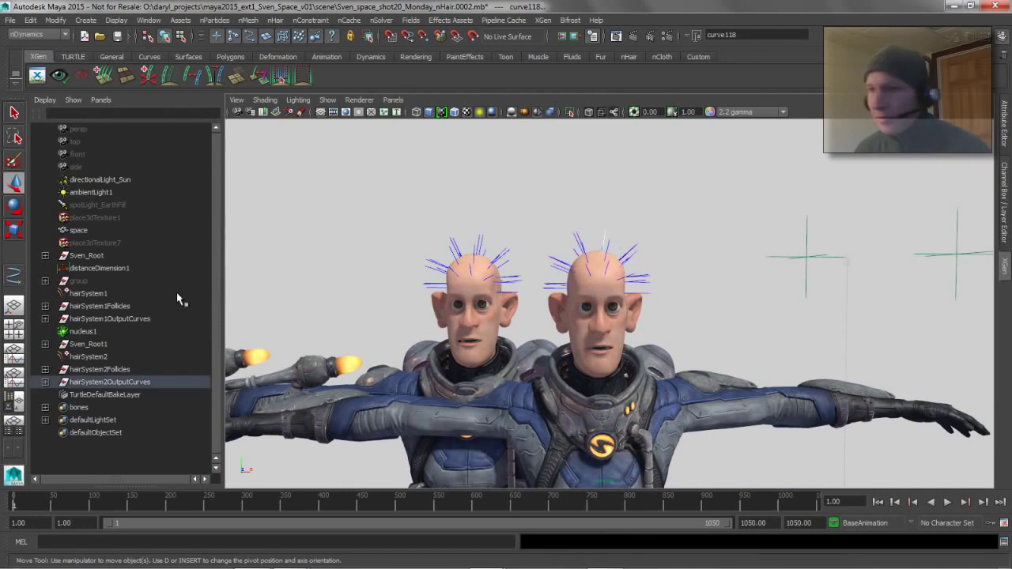
{"action": "left_click", "coordinate": [88, 357]}
{"action": "left_click", "coordinate": [378, 21]}
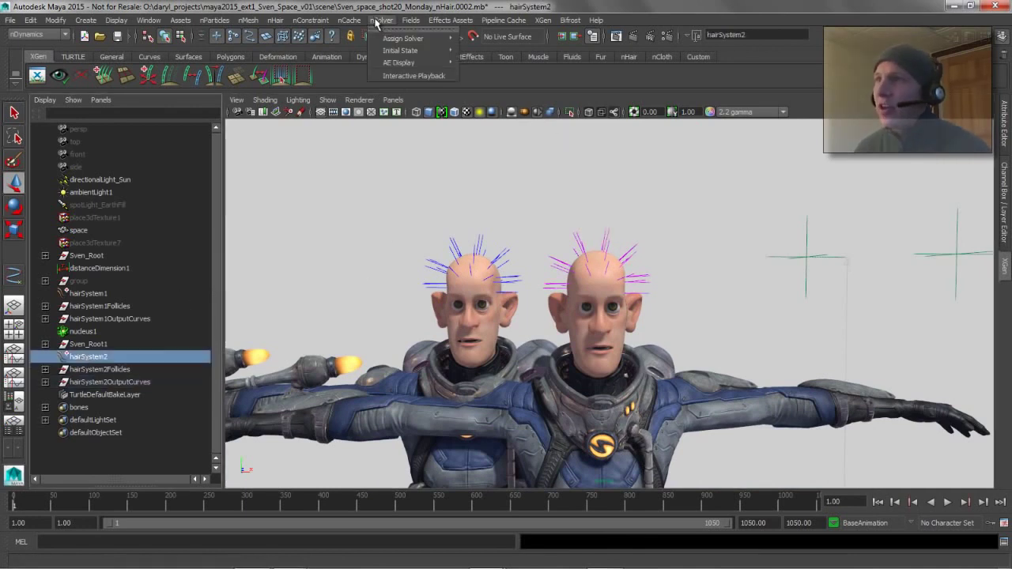
{"action": "mouse_move", "coordinate": [395, 38]}
{"action": "left_click", "coordinate": [496, 48]}
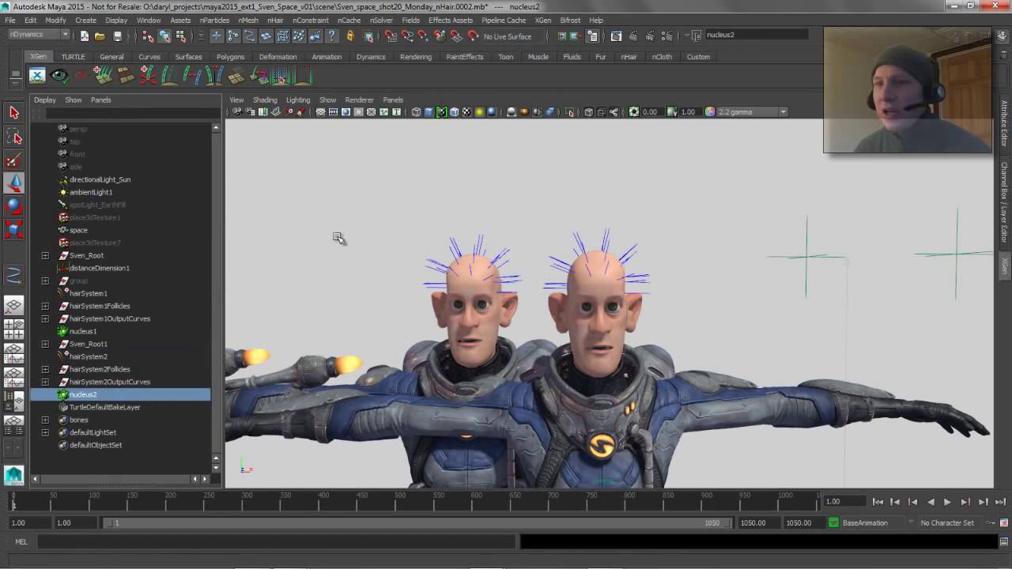
Rename the new nucleus solver as nucleus100.
{"action": "double_click", "coordinate": [109, 394]}
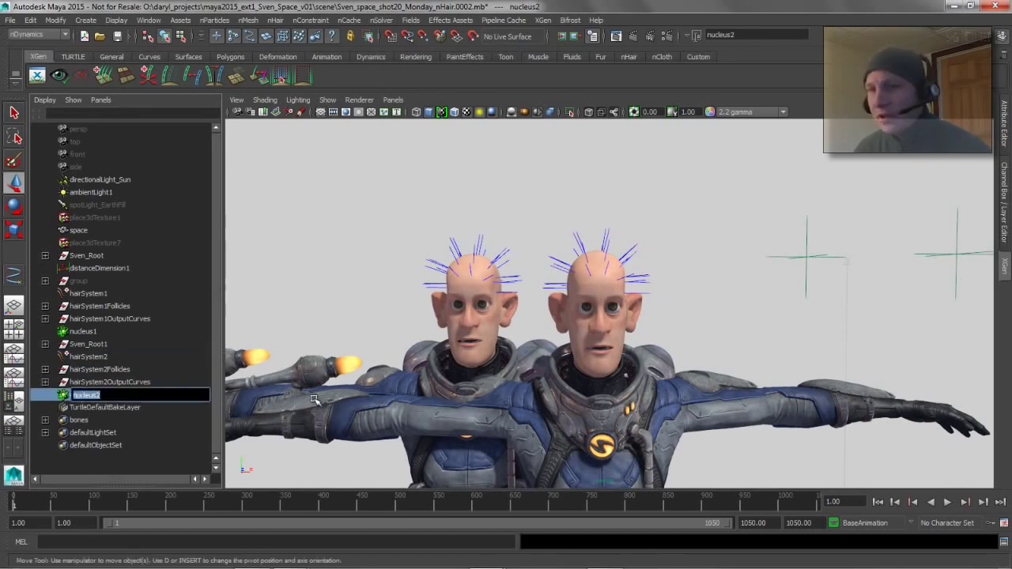
{"action": "left_click", "coordinate": [161, 393]}
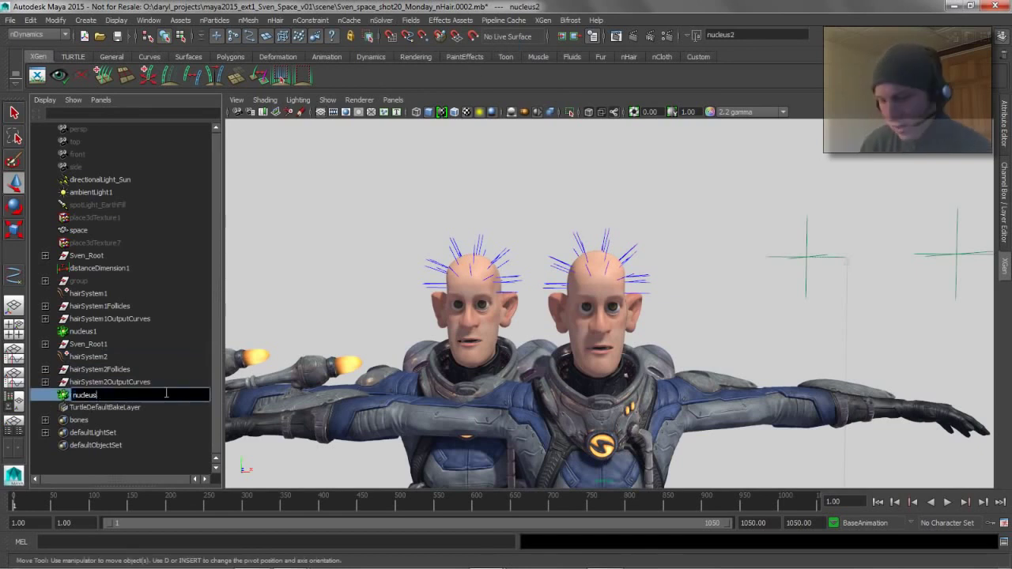
{"action": "type", "text": "100"}
{"action": "key", "text": "Return"}
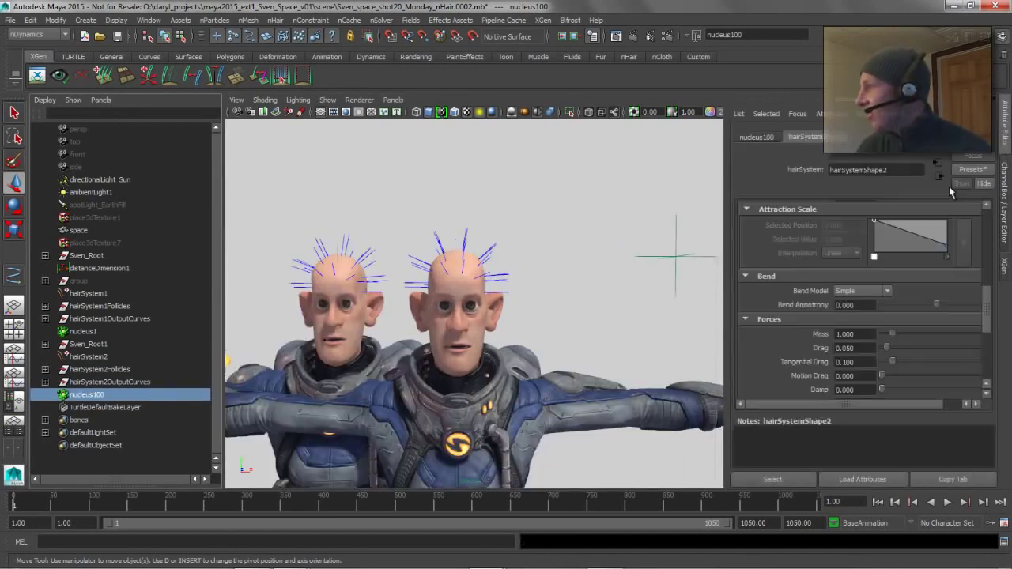
Set the Space Scale of nucleus100 to 0.01 in its scale attributes.
{"action": "left_click", "coordinate": [1004, 127]}
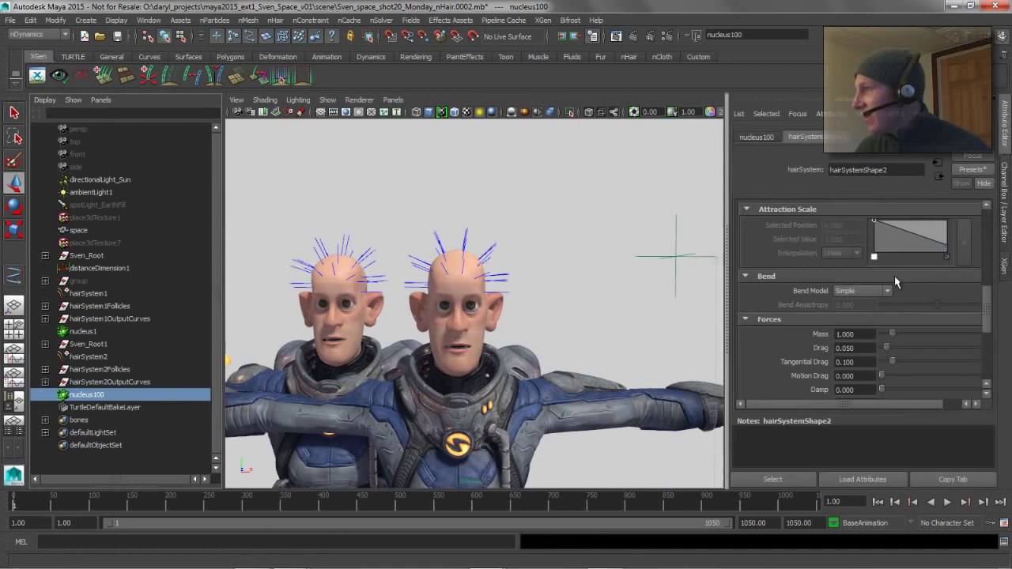
{"action": "left_click", "coordinate": [767, 139]}
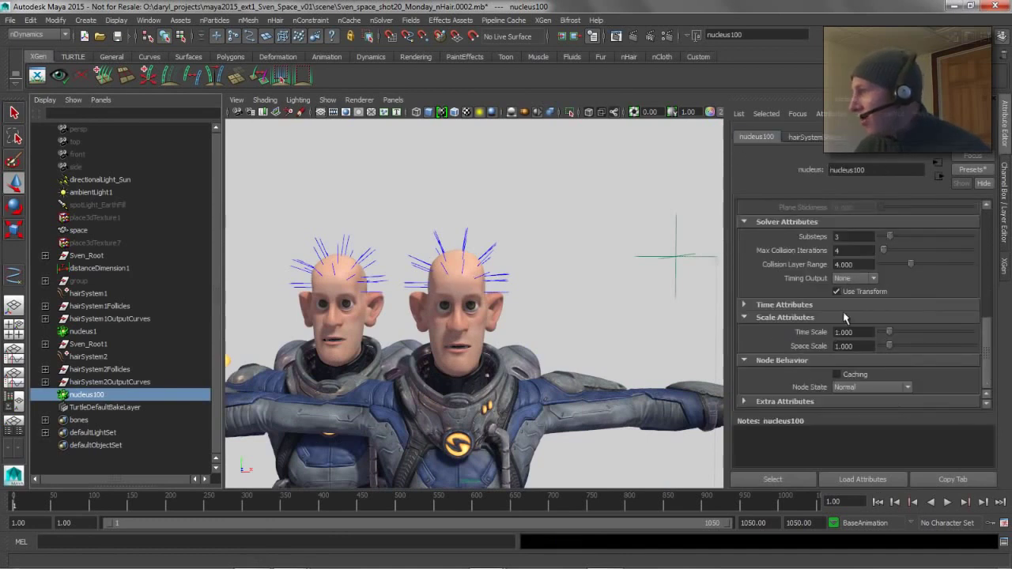
{"action": "scroll", "coordinate": [988, 346], "scroll_direction": "up", "scroll_amount": 1}
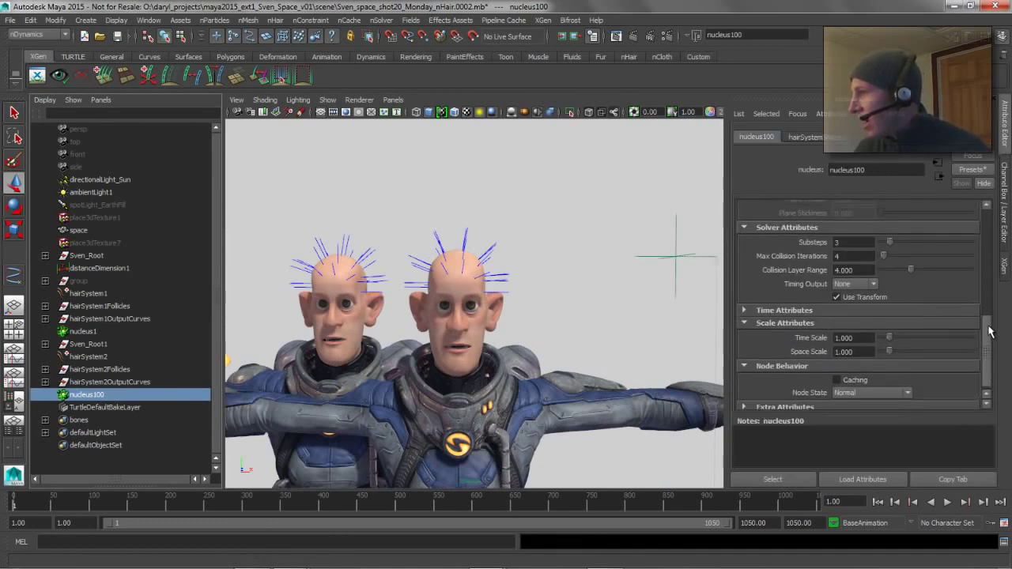
{"action": "left_click_drag", "start_coordinate": [863, 364], "coordinate": [781, 362]}
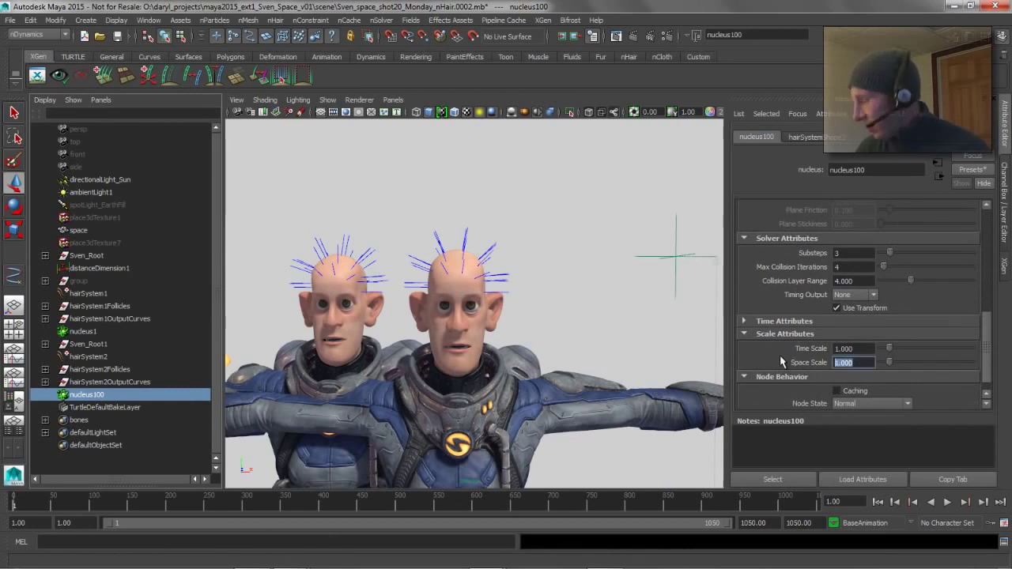
{"action": "key", "text": "Return"}
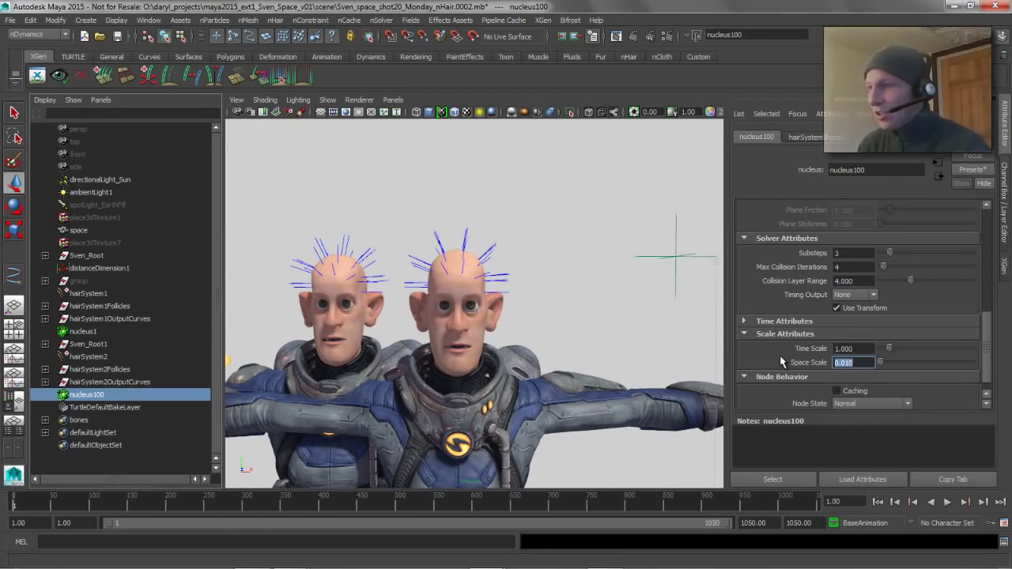
Play the simulation repeatedly from the first frame, comparing how the hair falls on the two heads.
{"action": "right_click_drag", "start_coordinate": [488, 279], "coordinate": [558, 274], "text": "alt"}
{"action": "middle_click_drag", "start_coordinate": [393, 279], "coordinate": [434, 331], "text": "alt"}
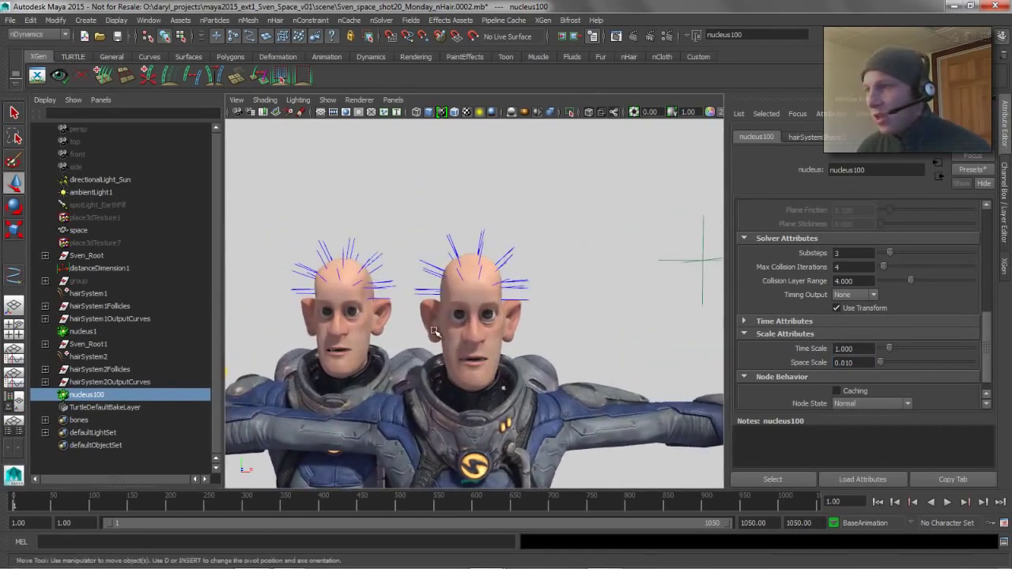
{"action": "right_click_drag", "start_coordinate": [434, 331], "coordinate": [495, 327], "text": "alt"}
{"action": "left_click_drag", "start_coordinate": [495, 327], "coordinate": [486, 319], "text": "alt"}
{"action": "middle_click_drag", "start_coordinate": [508, 321], "coordinate": [577, 314], "text": "alt"}
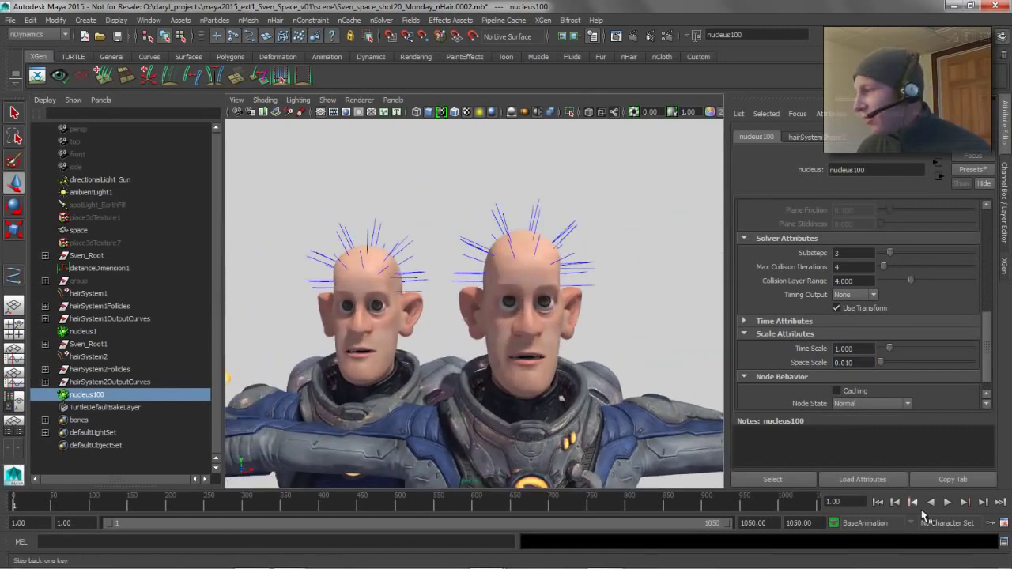
{"action": "left_click", "coordinate": [947, 502]}
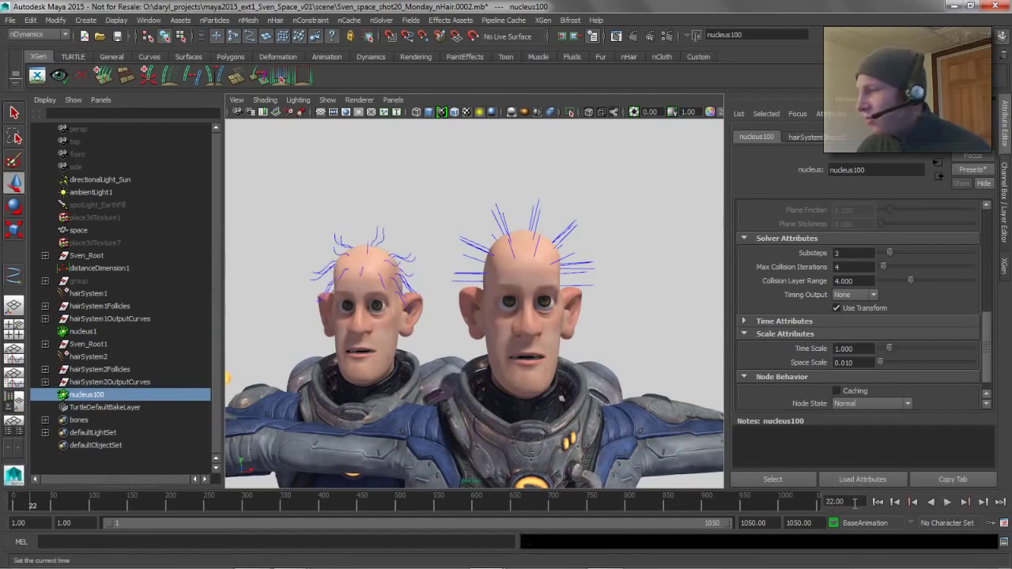
{"action": "left_click", "coordinate": [878, 502]}
{"action": "left_click", "coordinate": [946, 502]}
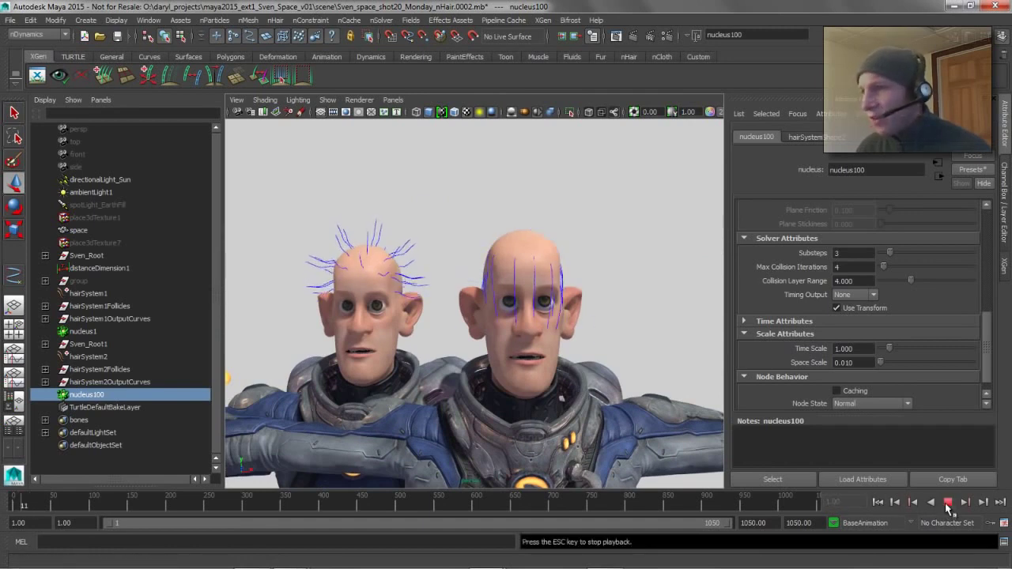
{"action": "left_click", "coordinate": [946, 502]}
{"action": "left_click", "coordinate": [877, 502]}
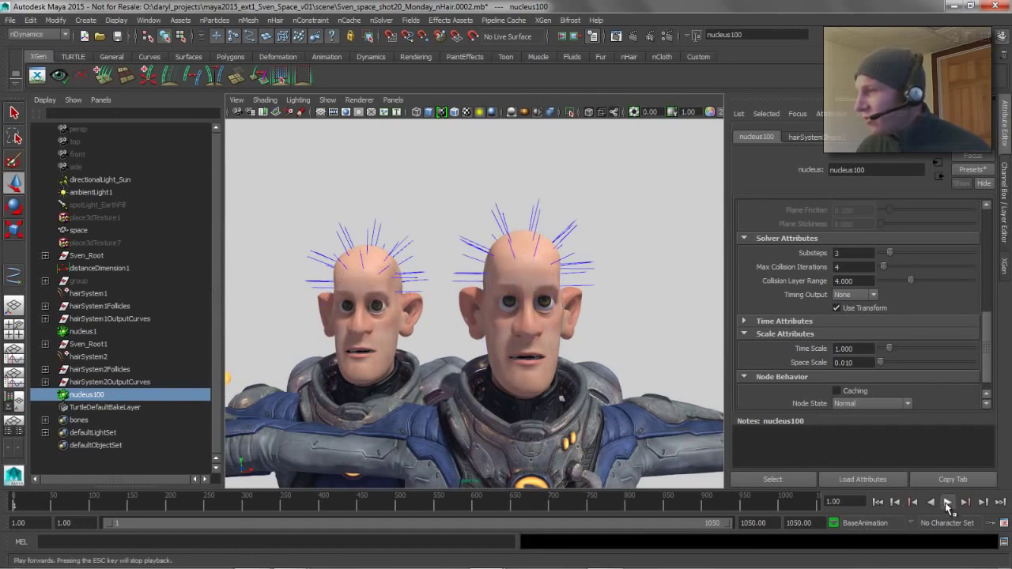
{"action": "left_click", "coordinate": [946, 502]}
{"action": "left_click", "coordinate": [946, 502]}
{"action": "left_click", "coordinate": [877, 502]}
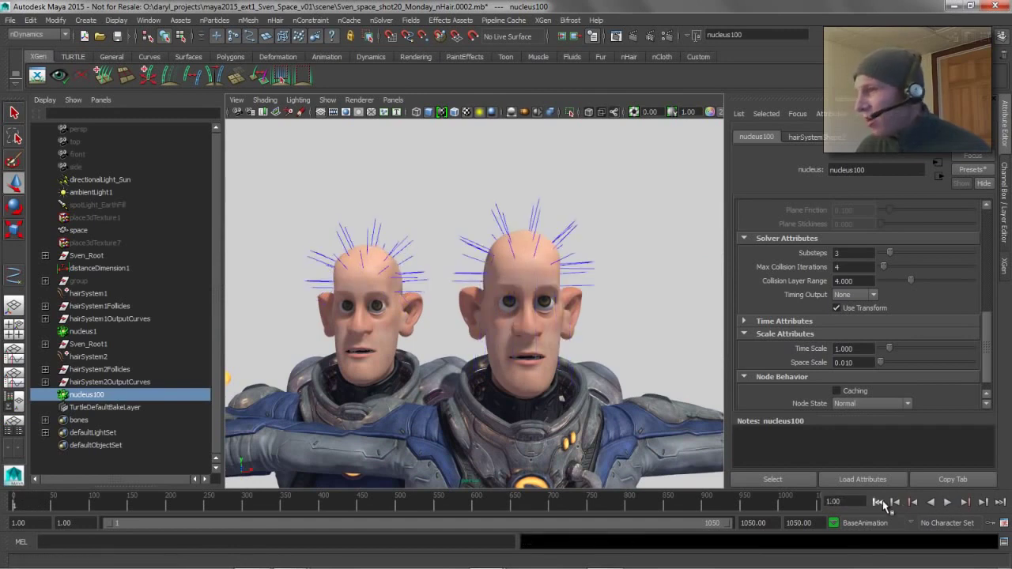
{"action": "left_click", "coordinate": [946, 502]}
{"action": "left_click", "coordinate": [946, 502]}
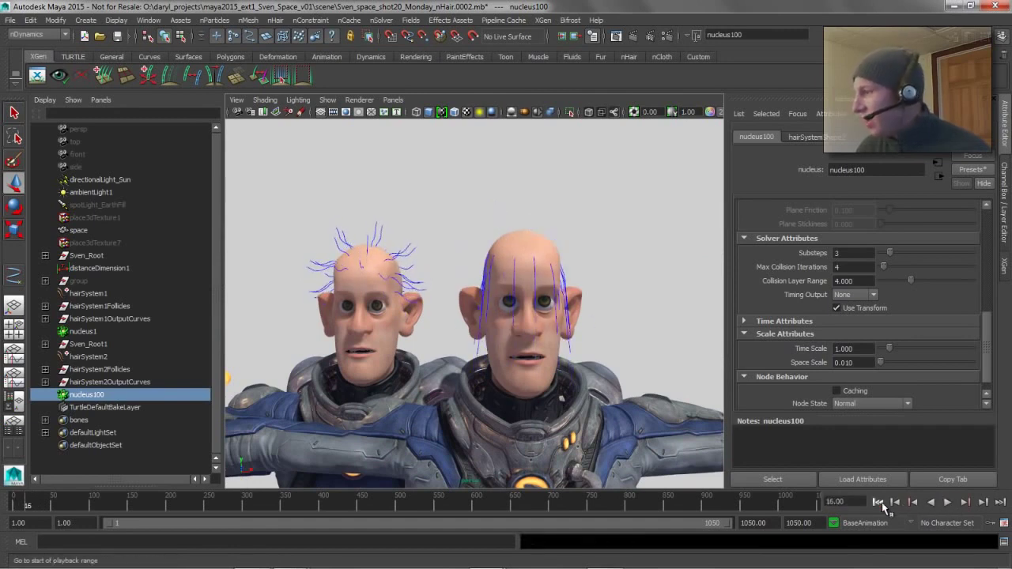
{"action": "left_click", "coordinate": [877, 502]}
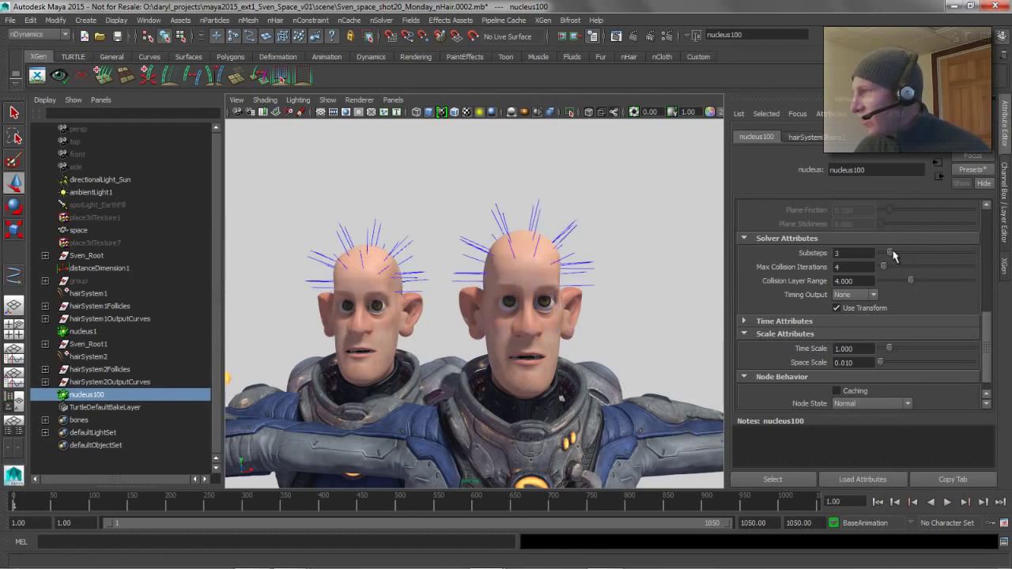
Raise the nucleus100 solver's Substeps to 9, test the simulation and return to the first frame.
{"action": "left_click_drag", "start_coordinate": [894, 254], "coordinate": [913, 255]}
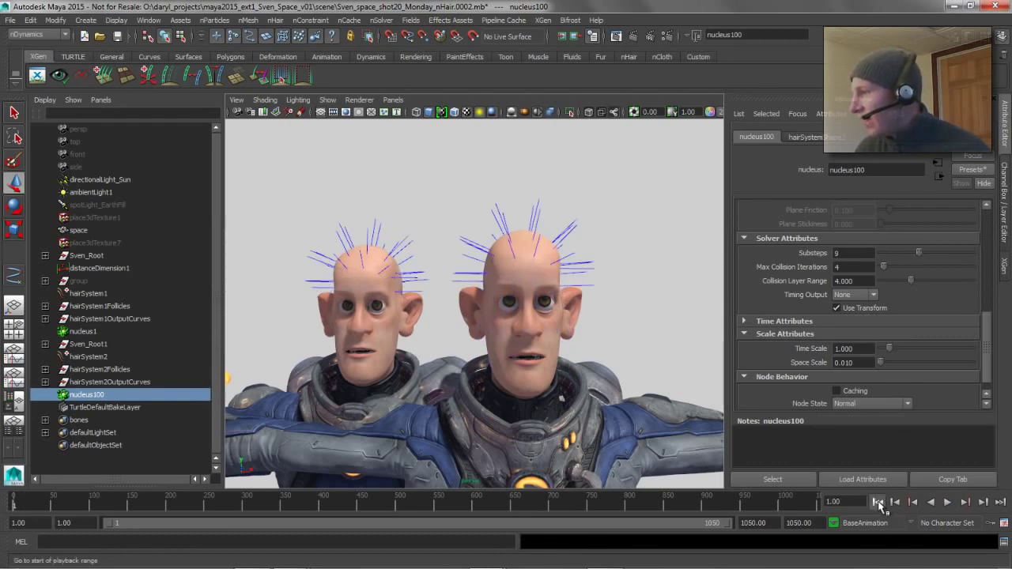
{"action": "left_click", "coordinate": [946, 502]}
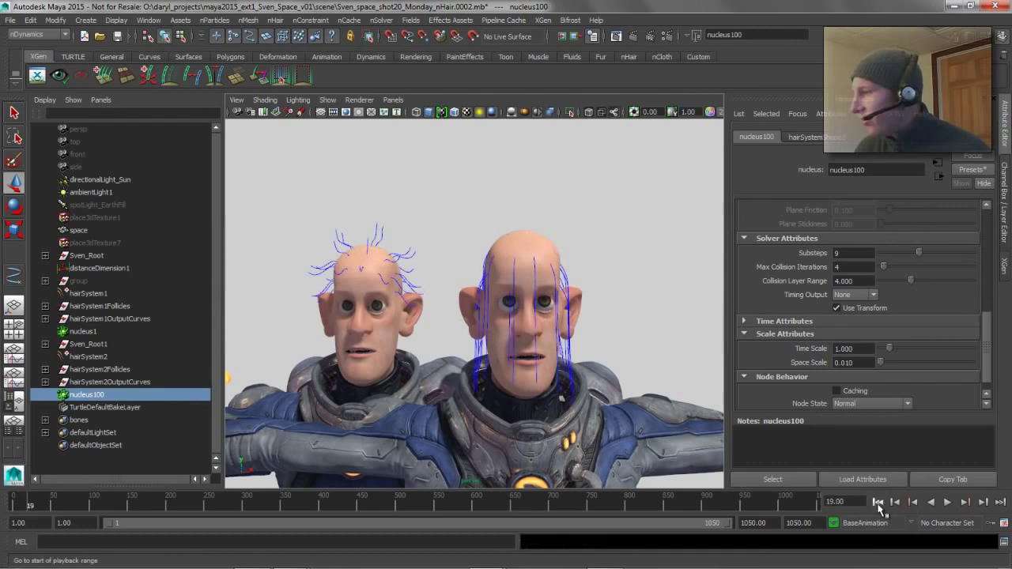
{"action": "left_click", "coordinate": [877, 502]}
Set hairSystemShape2's Stretch Resistance to about 89.4, Compression Resistance to about 43.6, Bend Resistance to about 26.8 and Damp to about 0.17.
{"action": "left_click", "coordinate": [802, 136]}
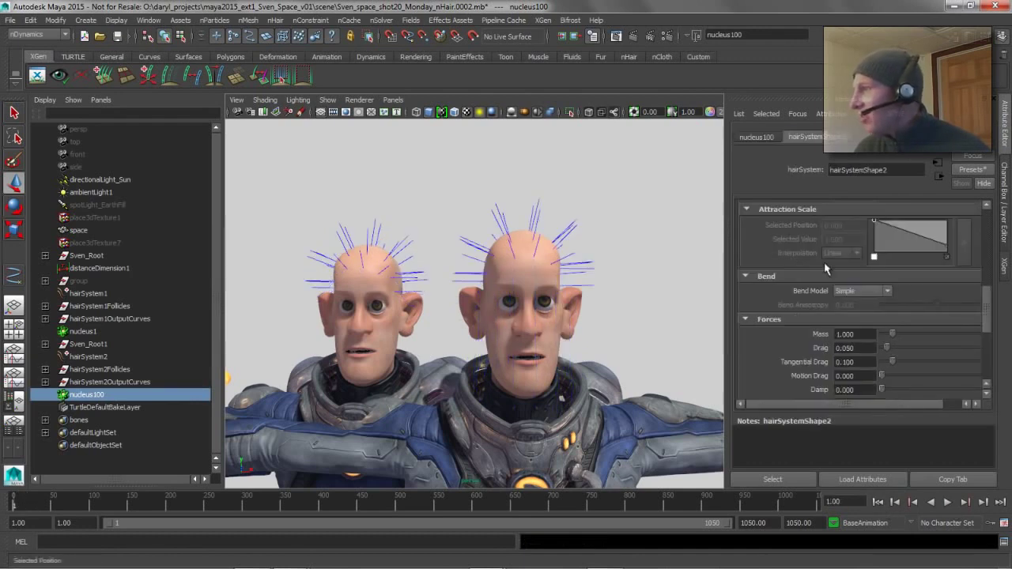
{"action": "left_click_drag", "start_coordinate": [988, 325], "coordinate": [988, 266]}
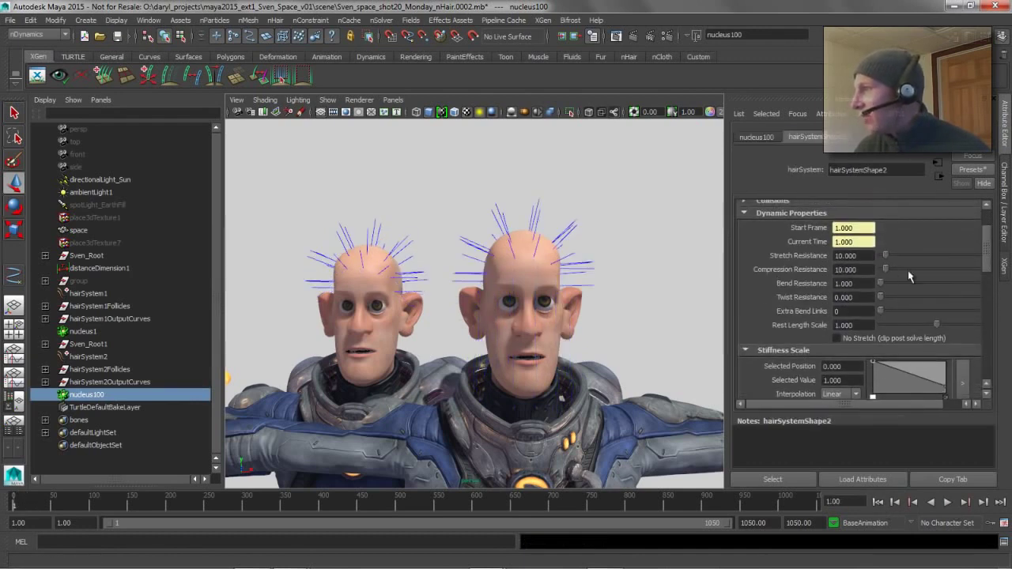
{"action": "mouse_move", "coordinate": [899, 257]}
{"action": "left_mouse_down"}
{"action": "mouse_move", "coordinate": [931, 261]}
{"action": "mouse_move", "coordinate": [905, 268]}
{"action": "left_mouse_up"}
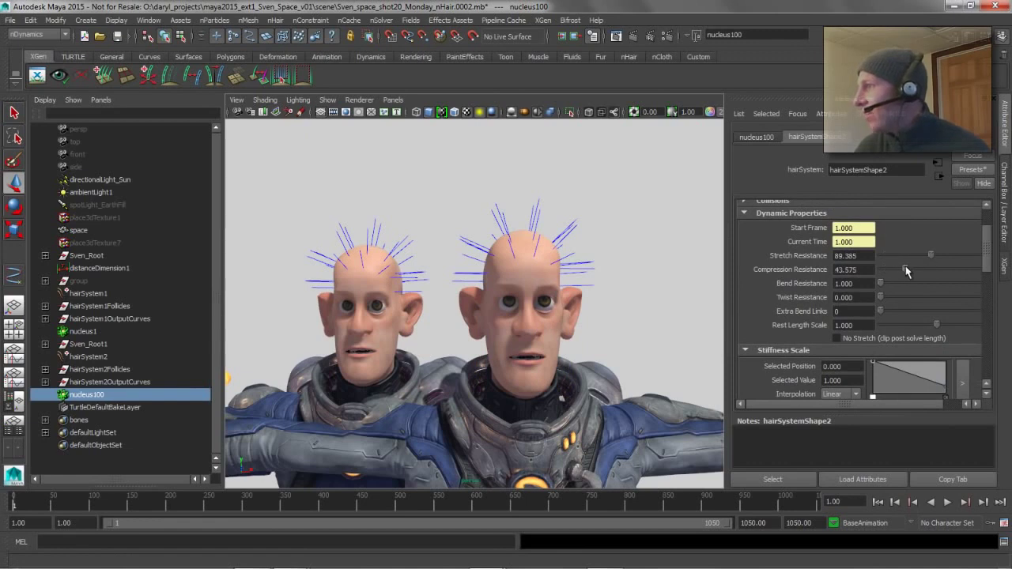
{"action": "left_click", "coordinate": [894, 285]}
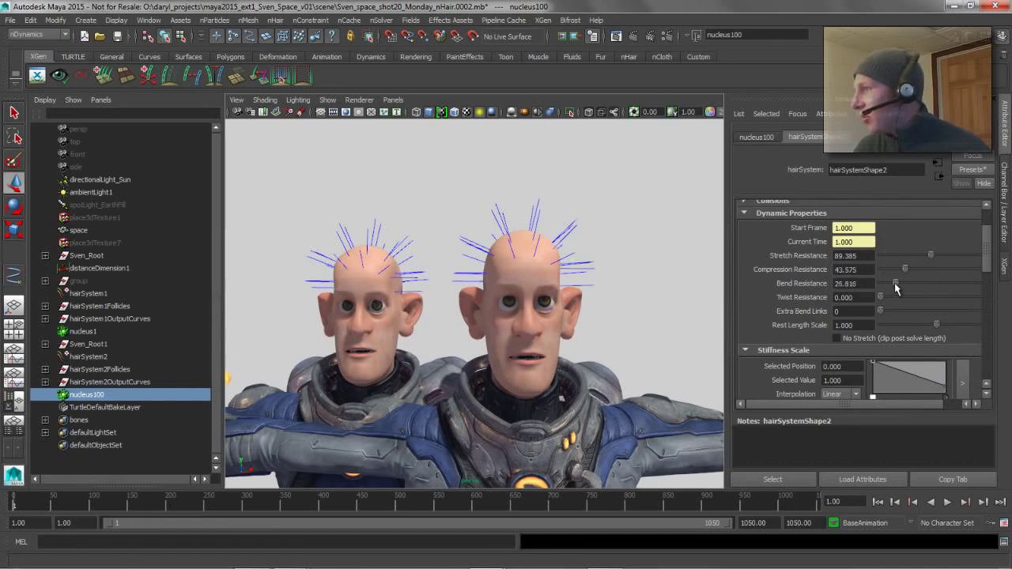
{"action": "left_click_drag", "start_coordinate": [981, 258], "coordinate": [987, 346]}
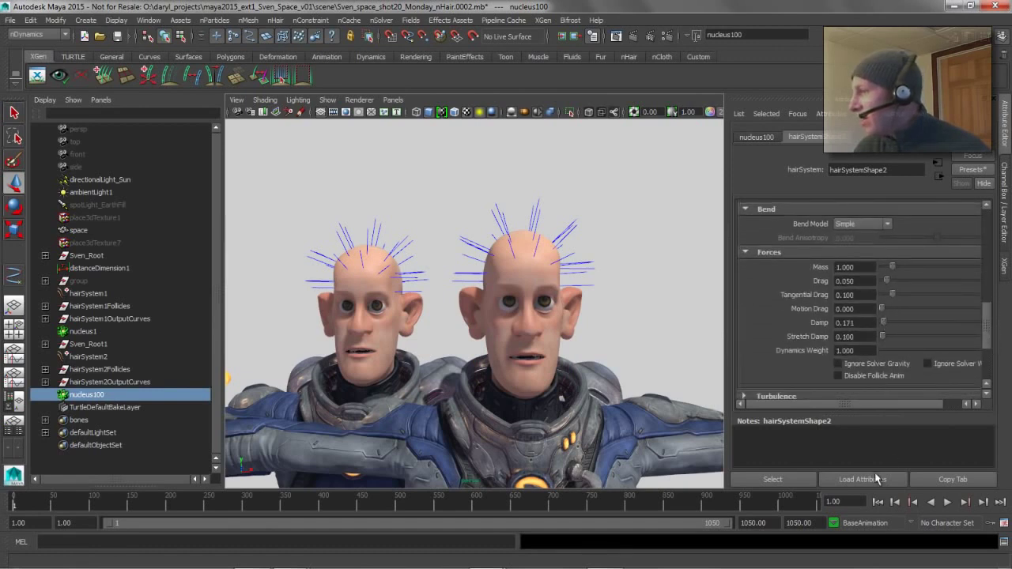
Replay the simulation from the first frame several times to check the duplicate's new resistance and damp settings.
{"action": "left_click", "coordinate": [947, 502]}
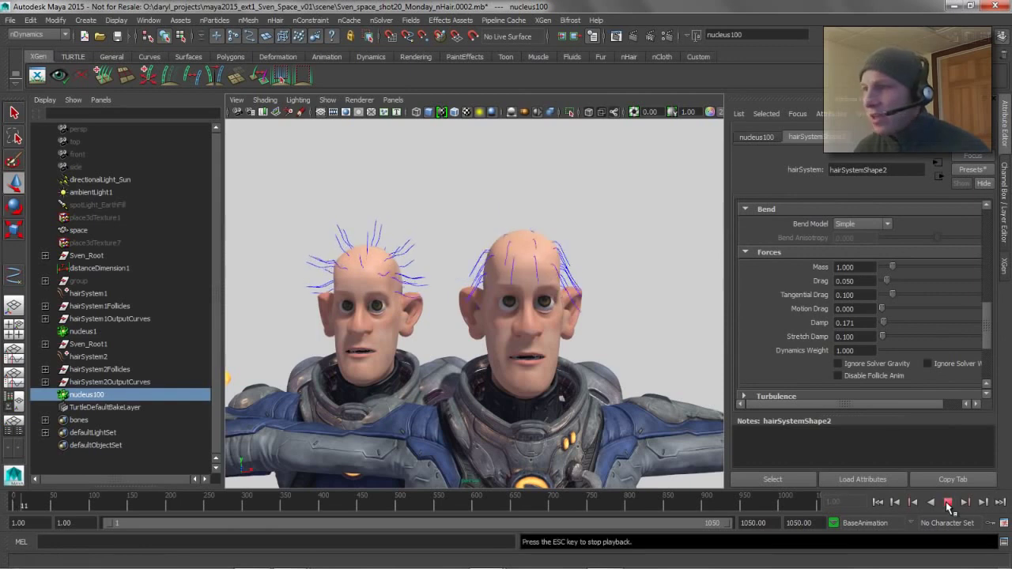
{"action": "left_click", "coordinate": [947, 502]}
{"action": "left_click", "coordinate": [878, 502]}
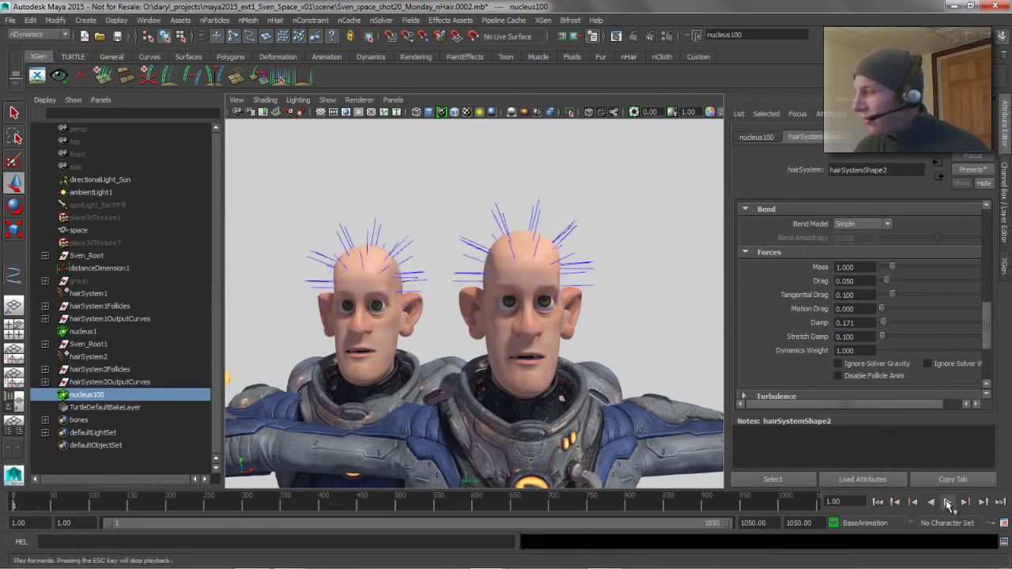
{"action": "left_click", "coordinate": [948, 503]}
{"action": "left_click", "coordinate": [947, 502]}
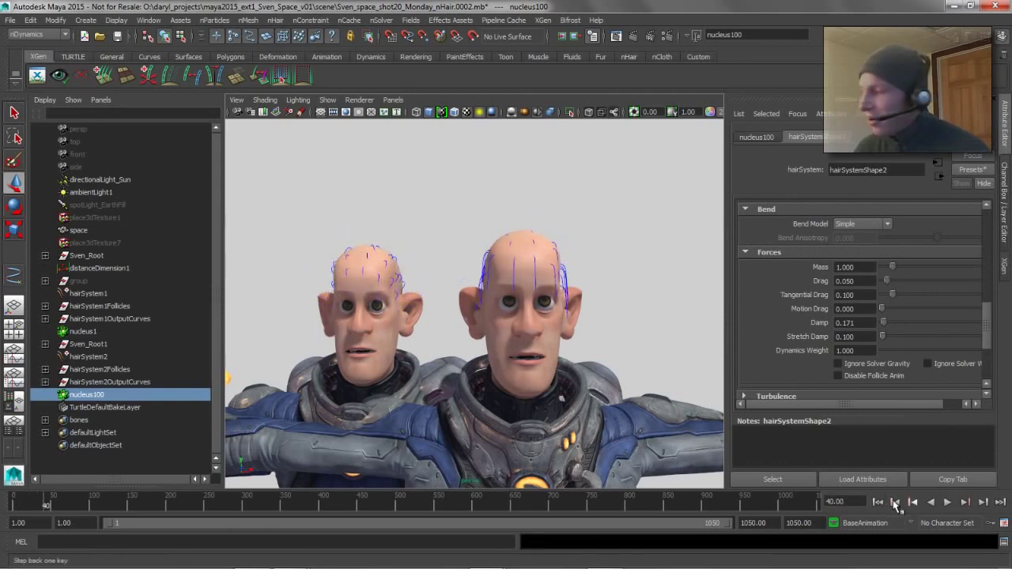
{"action": "left_click", "coordinate": [878, 502]}
{"action": "left_click", "coordinate": [947, 502]}
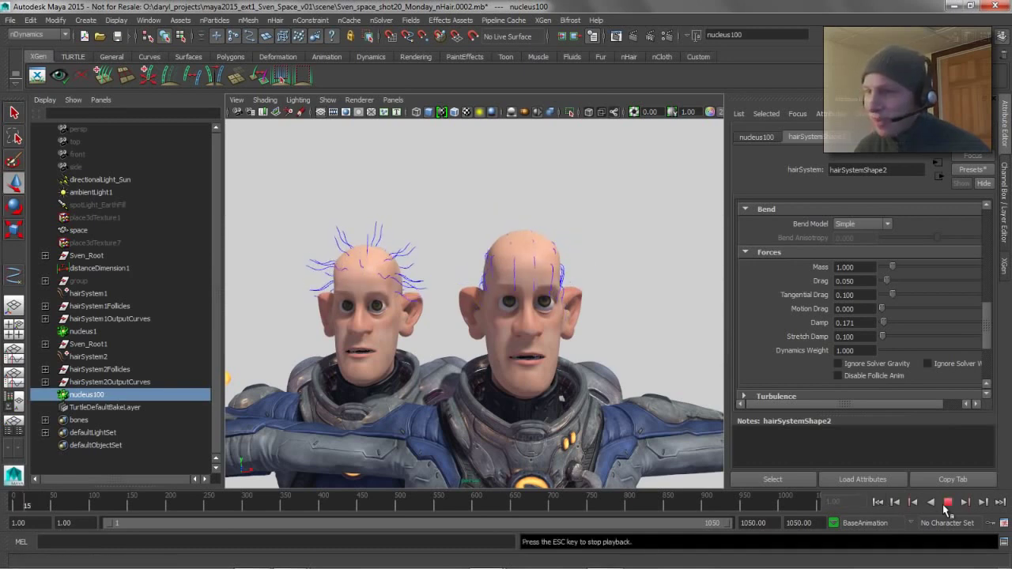
{"action": "left_click", "coordinate": [947, 502]}
Compare the simulated hair on the two heads up close, and examine both characters at full body scale.
{"action": "right_click_drag", "start_coordinate": [372, 261], "coordinate": [461, 271], "text": "alt"}
{"action": "mouse_move", "coordinate": [457, 277]}
{"action": "left_mouse_down", "text": "alt"}
{"action": "mouse_move", "coordinate": [545, 282]}
{"action": "mouse_move", "coordinate": [473, 281]}
{"action": "left_mouse_up", "text": "alt"}
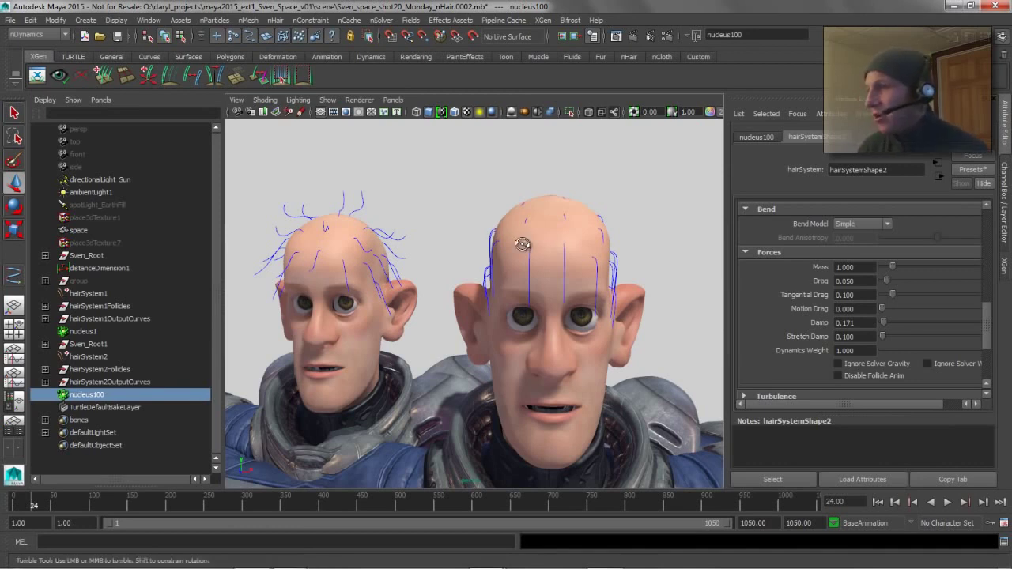
{"action": "mouse_move", "coordinate": [517, 244]}
{"action": "left_mouse_down", "text": "alt"}
{"action": "mouse_move", "coordinate": [483, 244]}
{"action": "mouse_move", "coordinate": [526, 245]}
{"action": "mouse_move", "coordinate": [506, 243]}
{"action": "left_mouse_up", "text": "alt"}
{"action": "right_click_drag", "start_coordinate": [506, 243], "coordinate": [391, 261], "text": "alt"}
{"action": "middle_click_drag", "start_coordinate": [529, 364], "coordinate": [545, 289], "text": "alt"}
{"action": "right_click_drag", "start_coordinate": [545, 289], "coordinate": [449, 356], "text": "alt"}
{"action": "middle_click_drag", "start_coordinate": [450, 355], "coordinate": [472, 258], "text": "alt"}
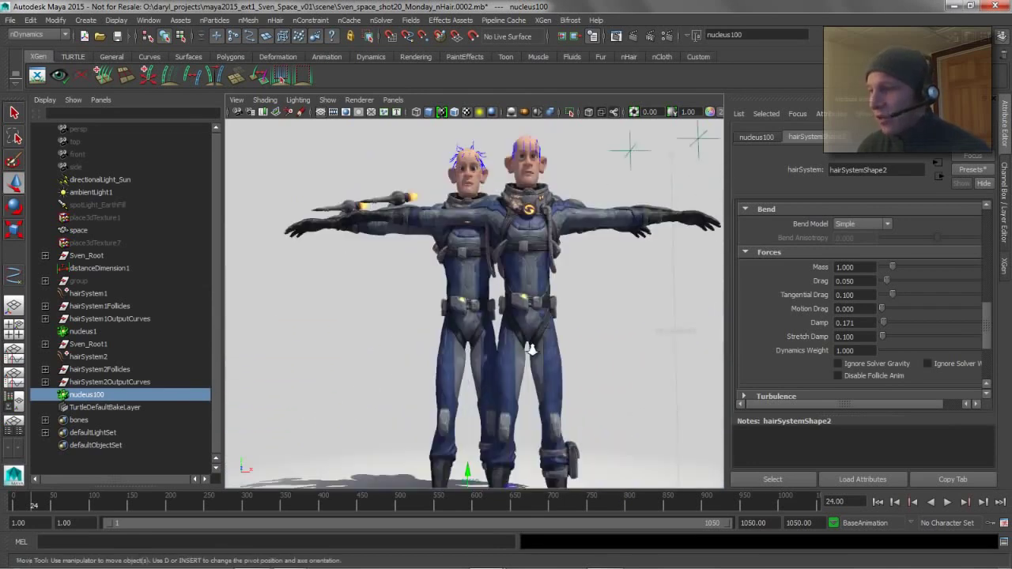
Review nucleus100's solver and scale attributes while comparing both characters at full body scale and the simulated hair on their heads.
{"action": "right_click_drag", "start_coordinate": [473, 258], "coordinate": [490, 412], "text": "alt"}
{"action": "middle_click_drag", "start_coordinate": [490, 411], "coordinate": [453, 385], "text": "alt"}
{"action": "right_click_drag", "start_coordinate": [453, 385], "coordinate": [479, 400], "text": "alt"}
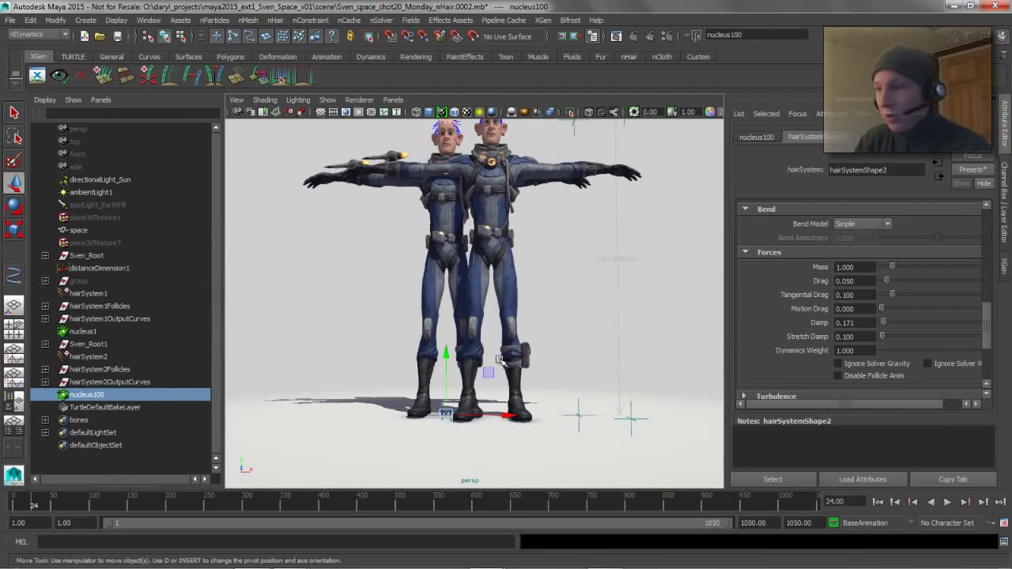
{"action": "left_click", "coordinate": [757, 137]}
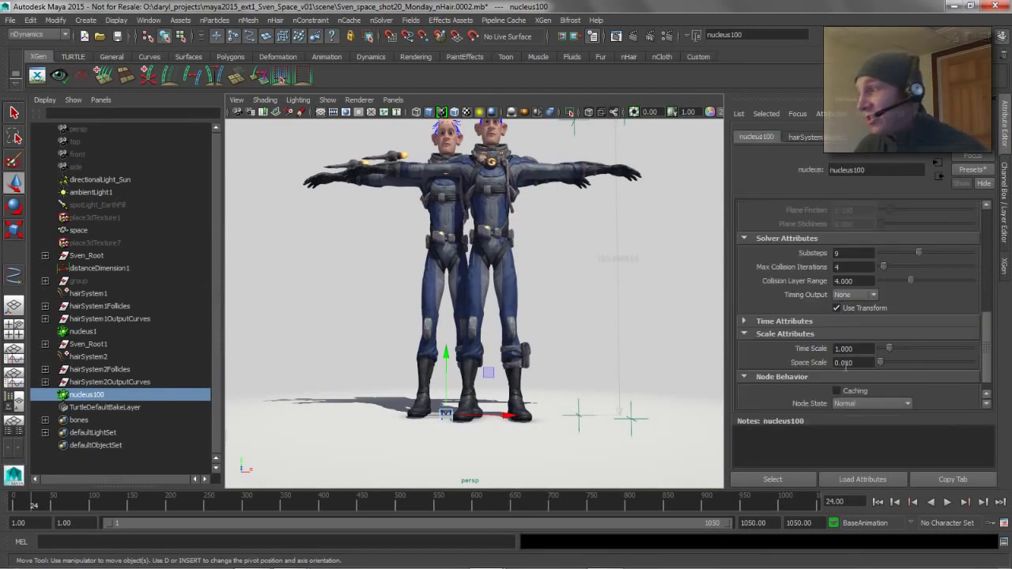
{"action": "middle_click_drag", "start_coordinate": [519, 208], "coordinate": [521, 294], "text": "alt"}
{"action": "right_click_drag", "start_coordinate": [521, 294], "coordinate": [623, 303], "text": "alt"}
{"action": "left_click_drag", "start_coordinate": [563, 315], "coordinate": [504, 298], "text": "alt"}
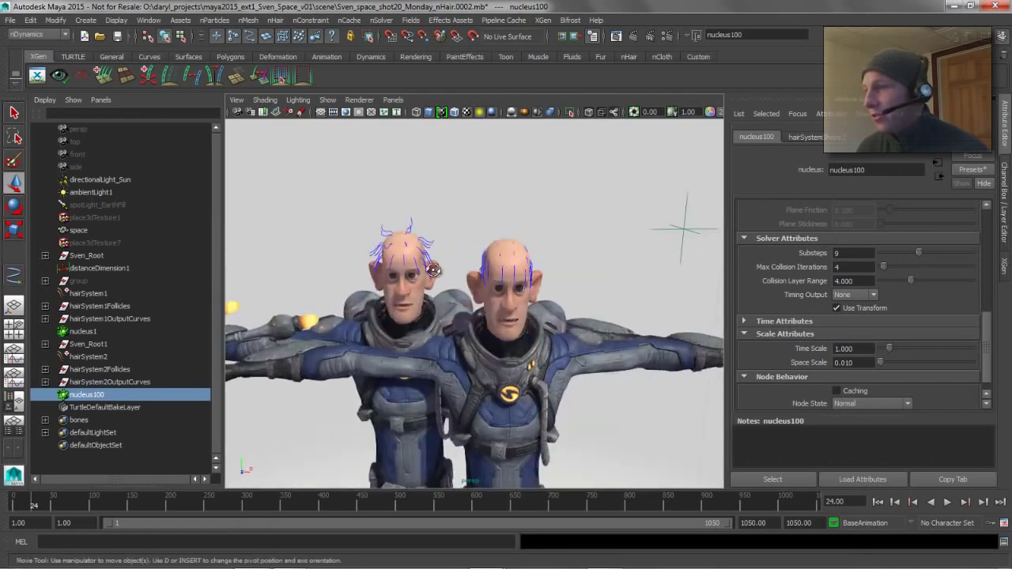
{"action": "left_click_drag", "start_coordinate": [435, 270], "coordinate": [368, 247], "text": "alt"}
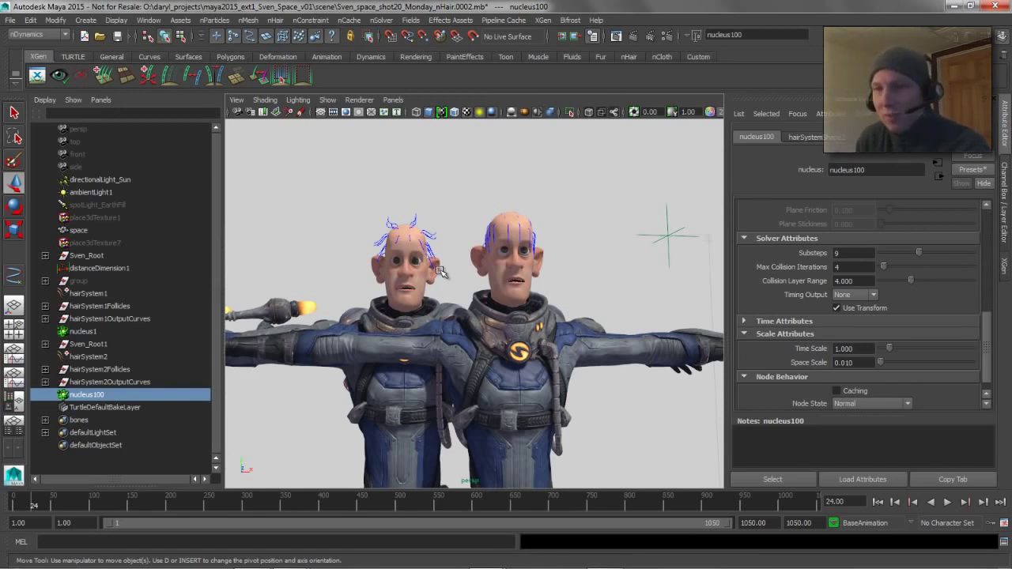
{"action": "mouse_move", "coordinate": [474, 273]}
{"action": "left_mouse_down", "text": "alt"}
{"action": "mouse_move", "coordinate": [340, 293]}
{"action": "mouse_move", "coordinate": [482, 294]}
{"action": "mouse_move", "coordinate": [469, 286]}
{"action": "left_mouse_up", "text": "alt"}
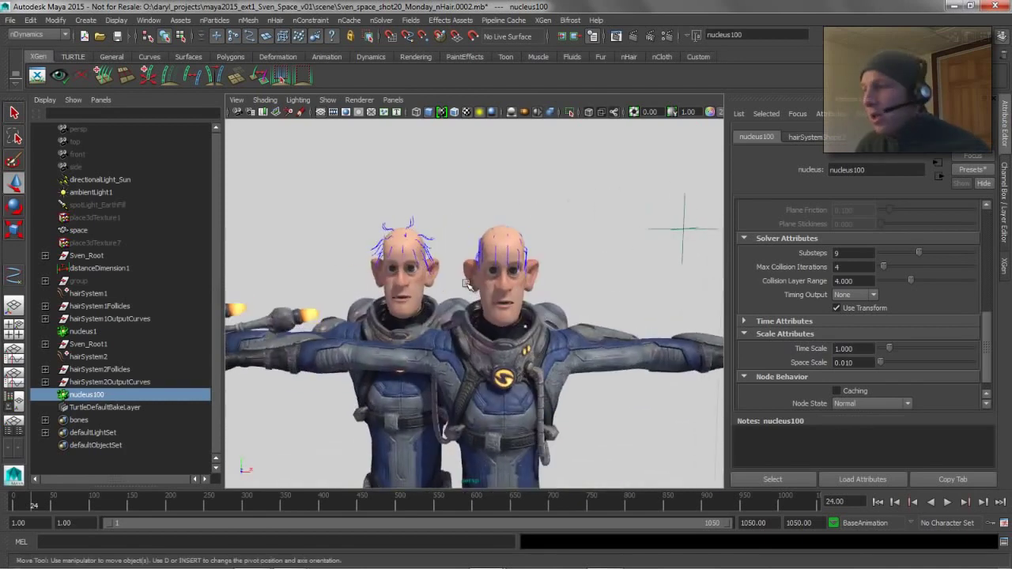
{"action": "right_click_drag", "start_coordinate": [558, 274], "coordinate": [260, 286], "text": "alt"}
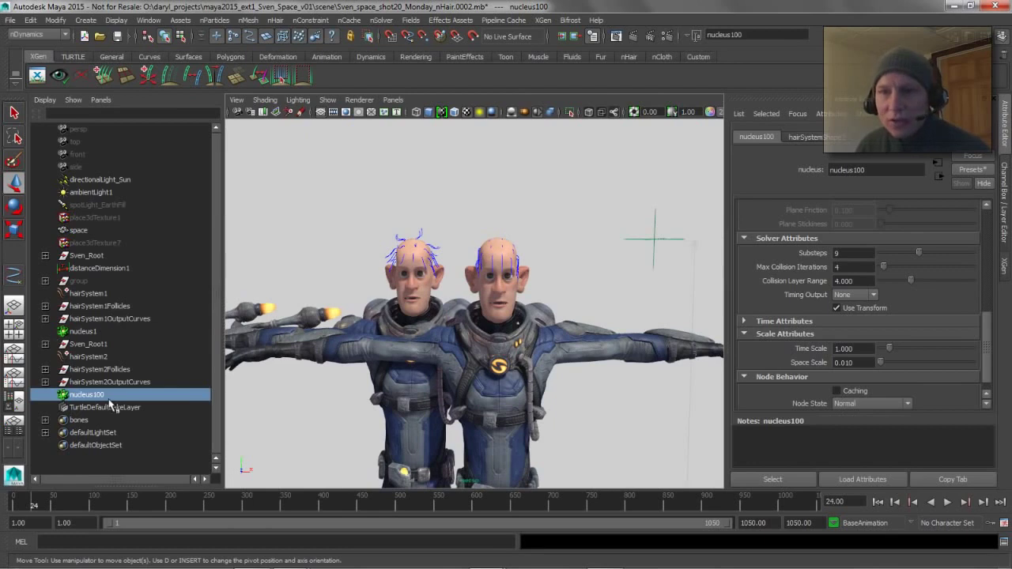
Delete everything from hairSystem1 through nucleus100, including the duplicate character, and select and frame the remaining character's scalp.
{"action": "left_click", "coordinate": [96, 293], "text": "shift"}
{"action": "key", "text": "Delete"}
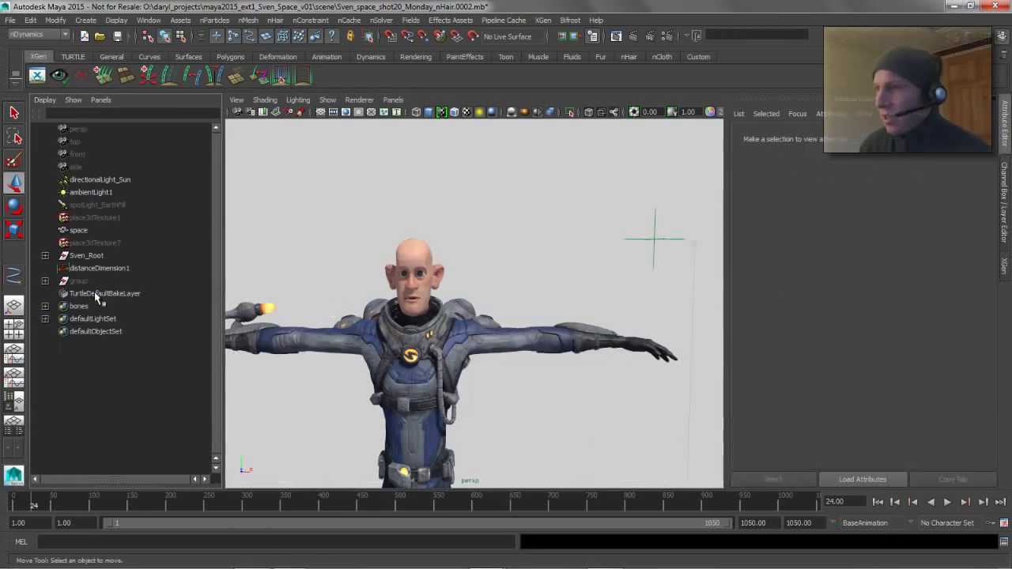
{"action": "left_click", "coordinate": [424, 266]}
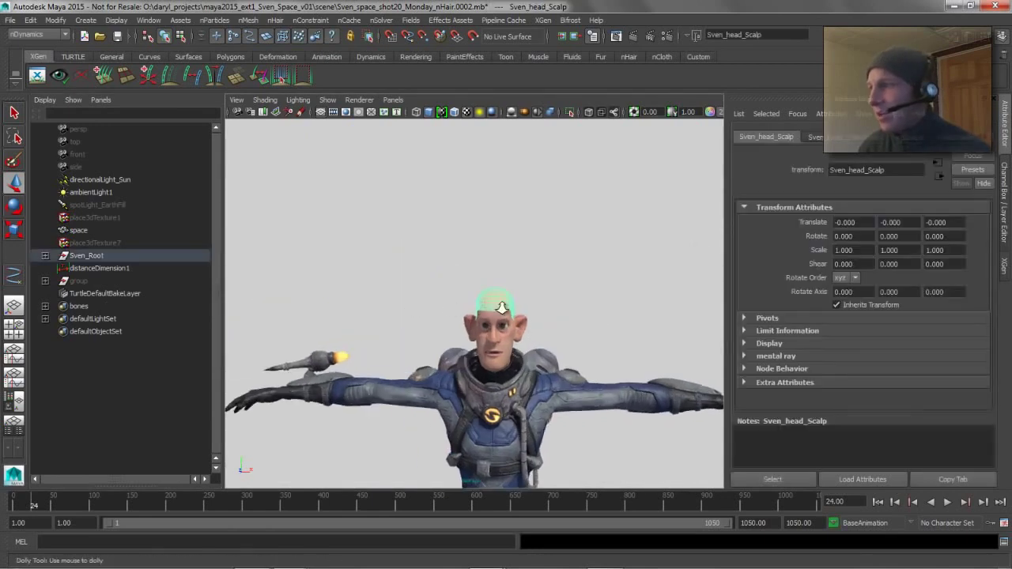
{"action": "key", "text": "f"}
{"action": "left_click_drag", "start_coordinate": [535, 283], "coordinate": [475, 285], "text": "alt"}
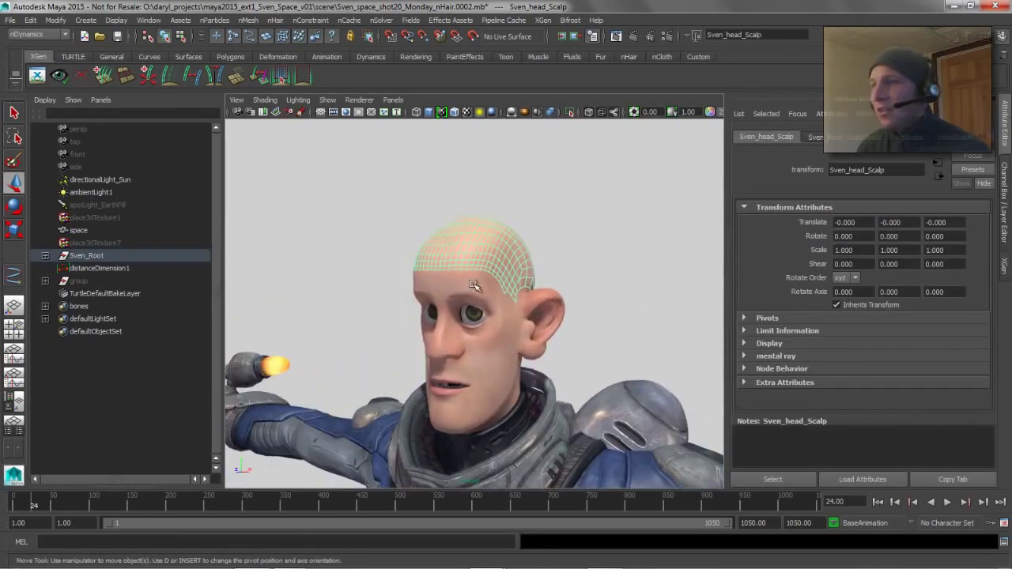
Unhide the hidden group that holds the character's hair curves.
{"action": "left_click", "coordinate": [89, 282]}
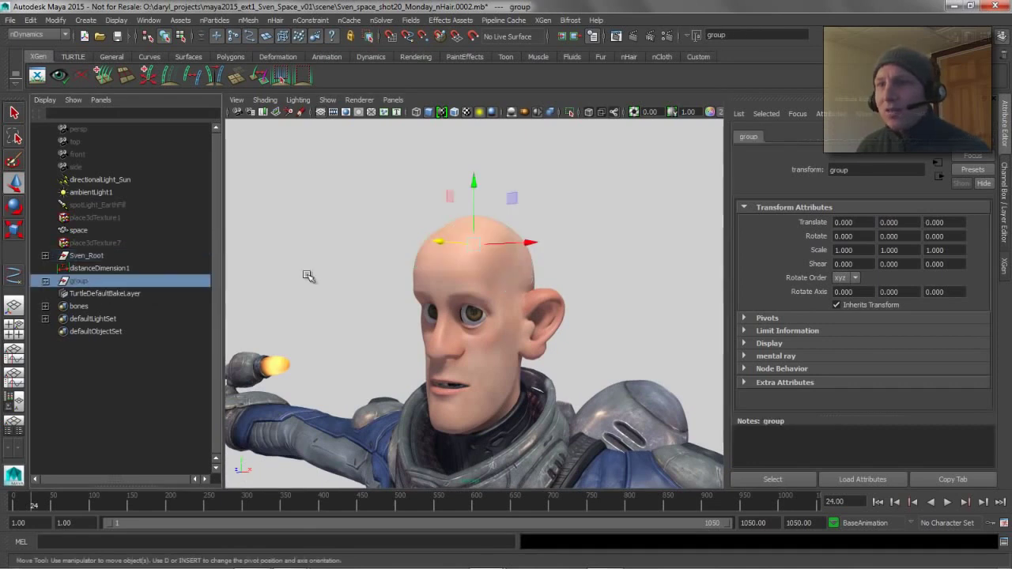
{"action": "left_click", "coordinate": [94, 23]}
{"action": "left_click", "coordinate": [114, 23]}
{"action": "left_click", "coordinate": [114, 23]}
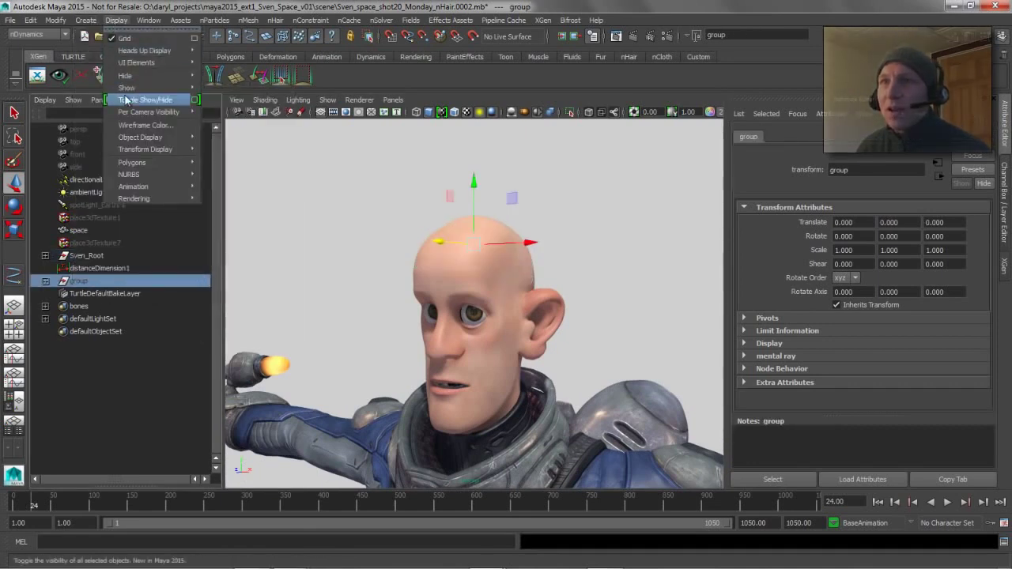
{"action": "left_click", "coordinate": [127, 100]}
Examine the spiky hair curves on the scalp up close from the side and the front.
{"action": "left_click_drag", "start_coordinate": [569, 319], "coordinate": [542, 311], "text": "alt"}
{"action": "left_click", "coordinate": [653, 260]}
{"action": "left_click_drag", "start_coordinate": [553, 257], "coordinate": [443, 253], "text": "alt"}
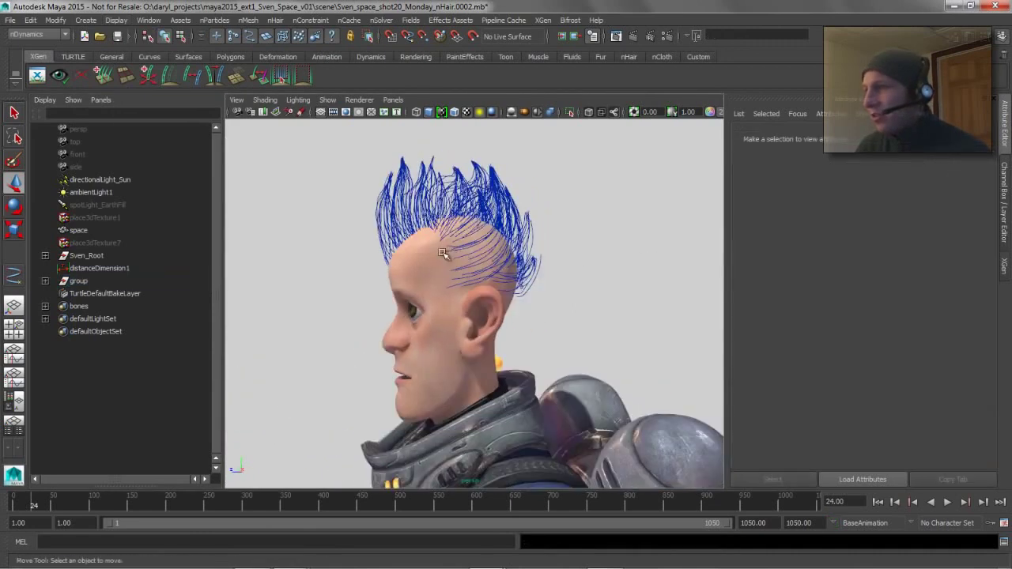
{"action": "middle_click_drag", "start_coordinate": [442, 253], "coordinate": [437, 366], "text": "alt"}
{"action": "right_click_drag", "start_coordinate": [436, 366], "coordinate": [614, 366], "text": "alt"}
{"action": "left_click_drag", "start_coordinate": [277, 340], "coordinate": [363, 351], "text": "alt"}
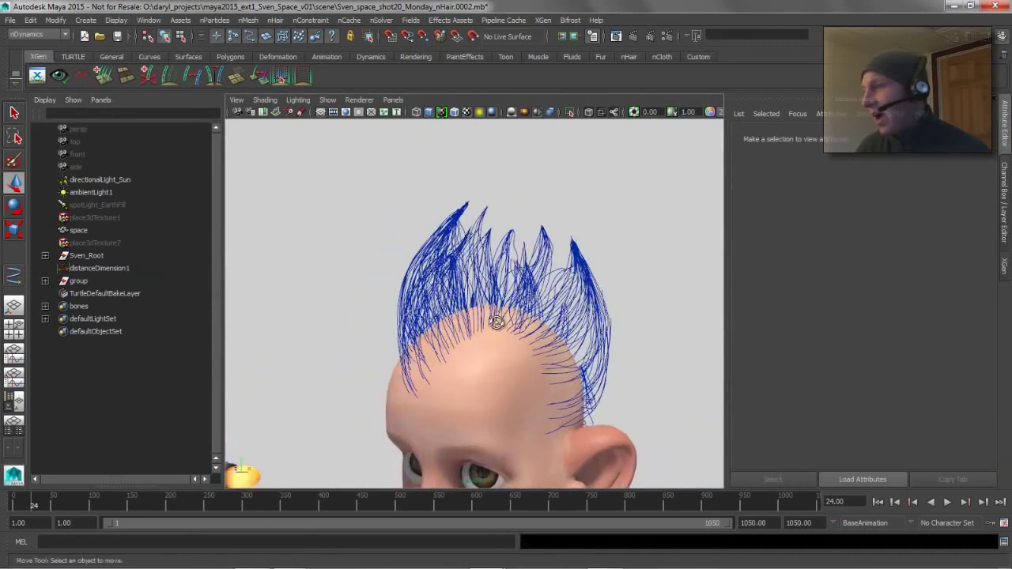
{"action": "left_click_drag", "start_coordinate": [496, 322], "coordinate": [459, 316], "text": "alt"}
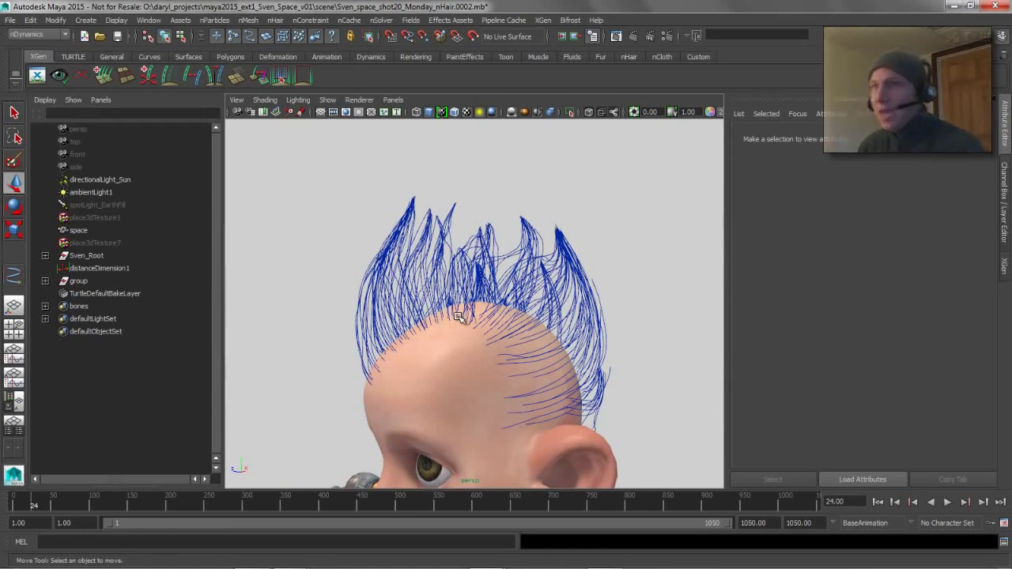
{"action": "left_click_drag", "start_coordinate": [486, 313], "coordinate": [543, 289], "text": "alt"}
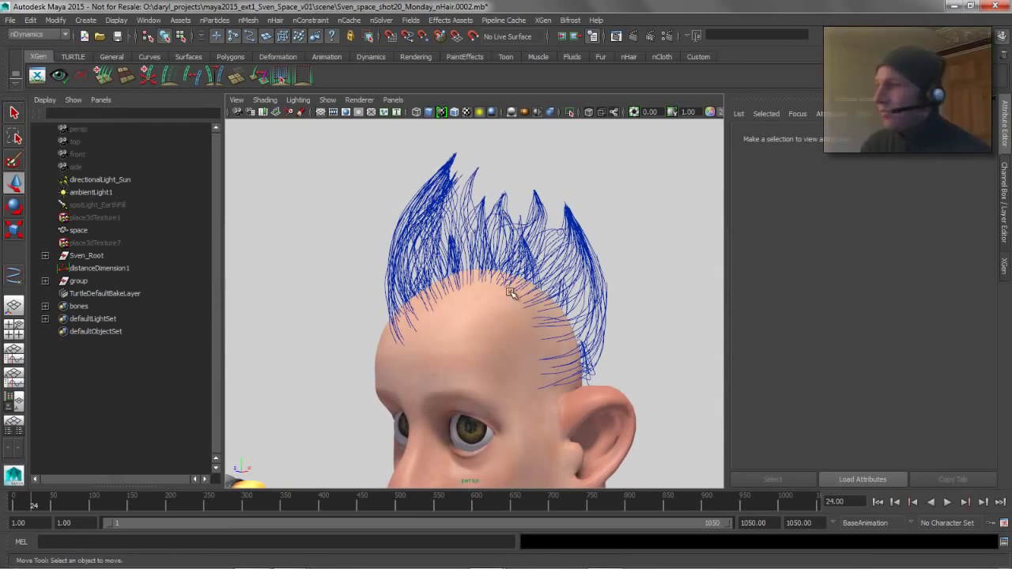
Create an XGen description on the scalp using splines in uniform rows and columns, controlled by placing and shaping guides, in a new collection.
{"action": "left_click", "coordinate": [473, 315]}
{"action": "left_click", "coordinate": [36, 76]}
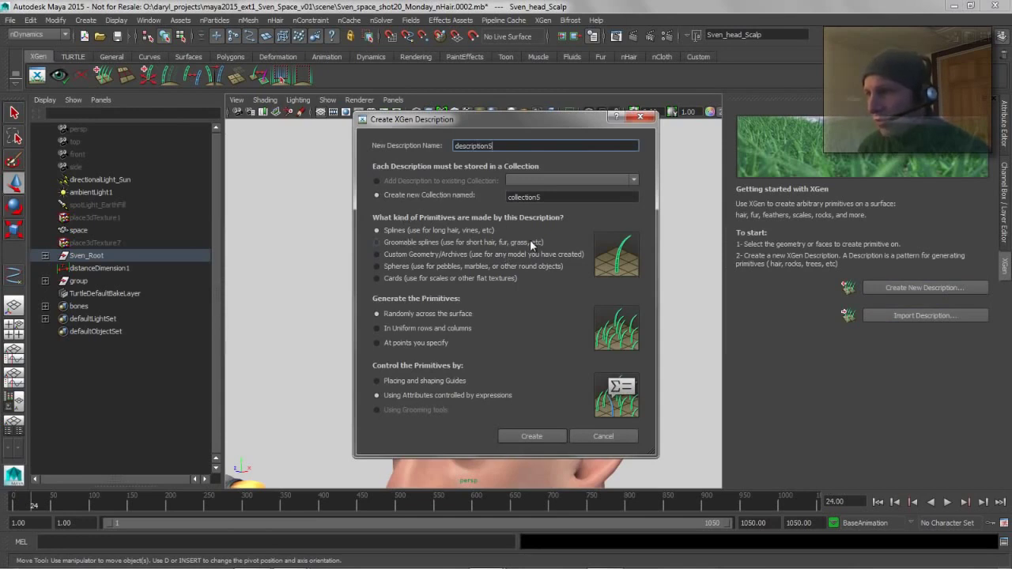
{"action": "left_click", "coordinate": [378, 329]}
{"action": "left_click", "coordinate": [395, 382]}
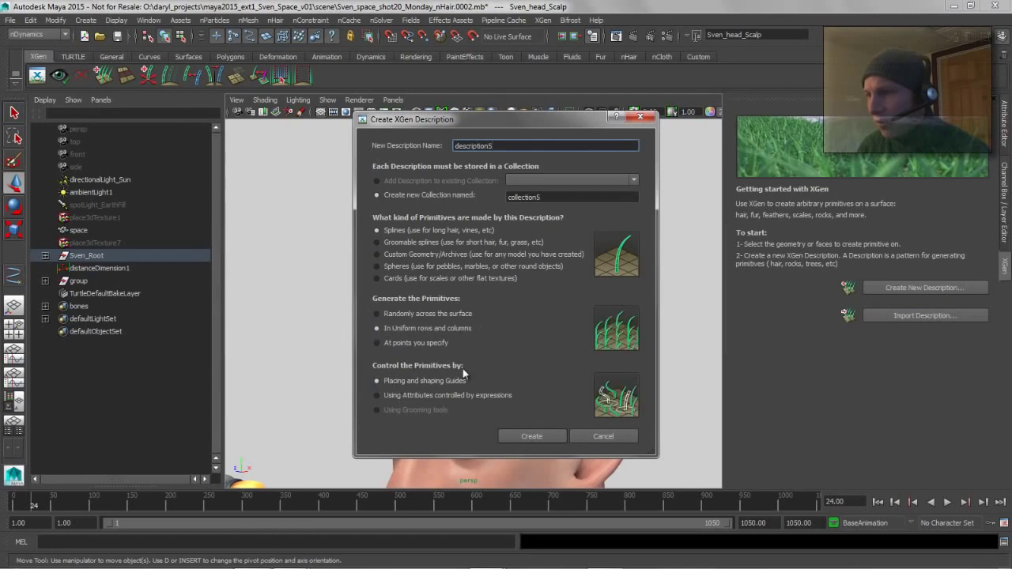
{"action": "left_click", "coordinate": [526, 436]}
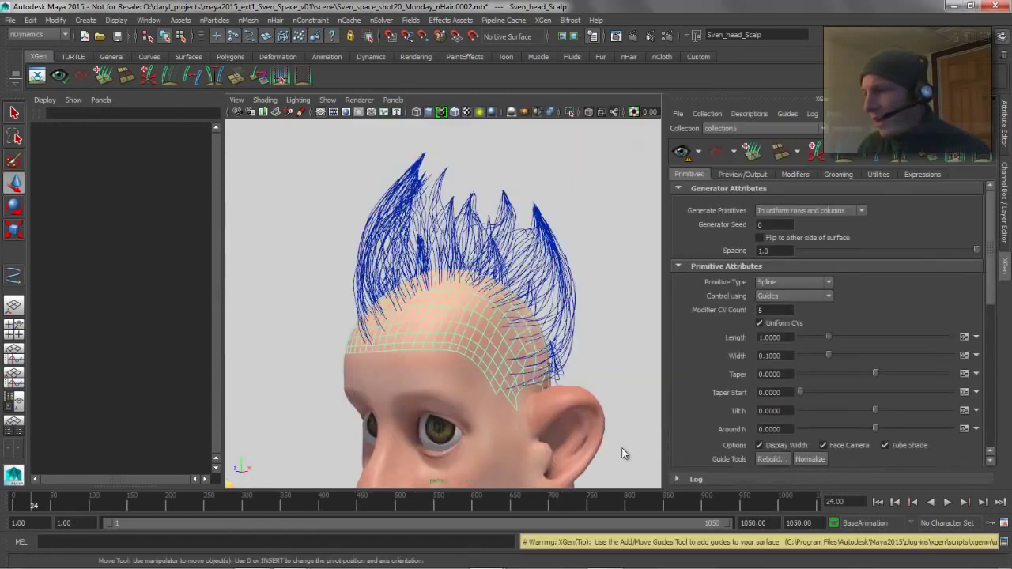
Convert the group's hair curves into guides for description5 using Base Proximity, with the original curves deleted.
{"action": "left_click_drag", "start_coordinate": [514, 358], "coordinate": [458, 371], "text": "alt"}
{"action": "left_click", "coordinate": [590, 182]}
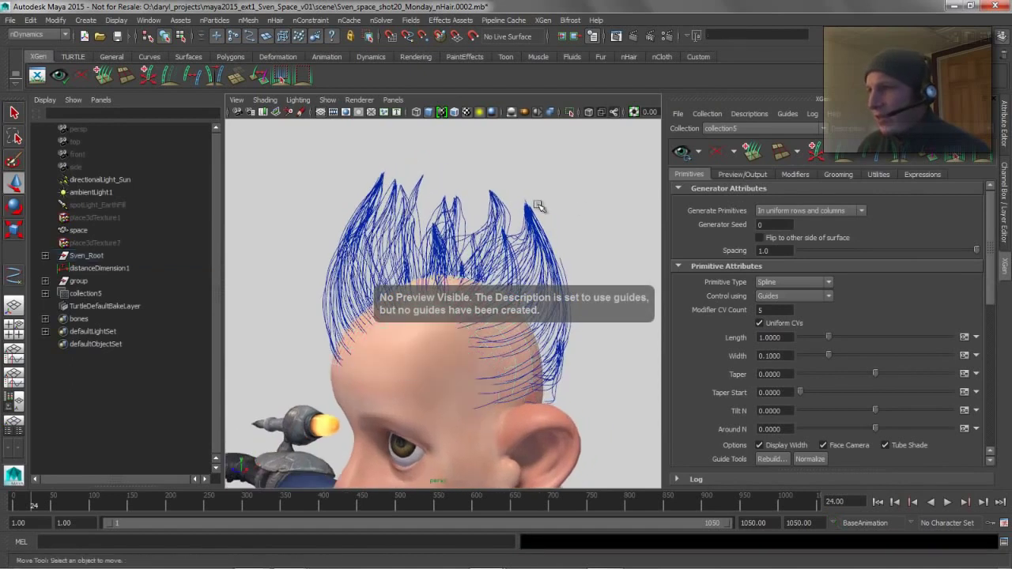
{"action": "left_click_drag", "start_coordinate": [500, 218], "coordinate": [476, 216], "text": "alt"}
{"action": "left_click", "coordinate": [72, 282]}
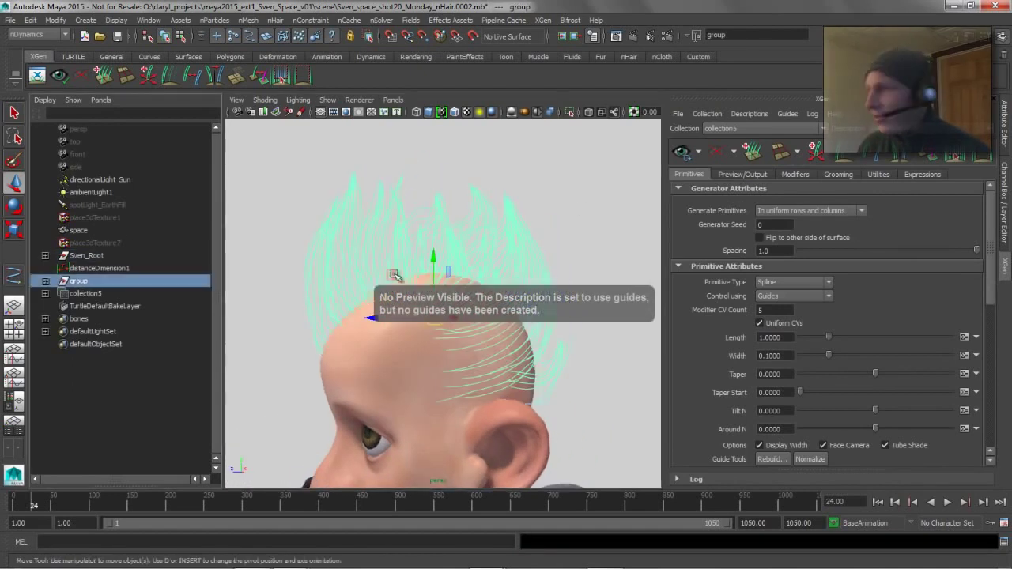
{"action": "left_click", "coordinate": [878, 175]}
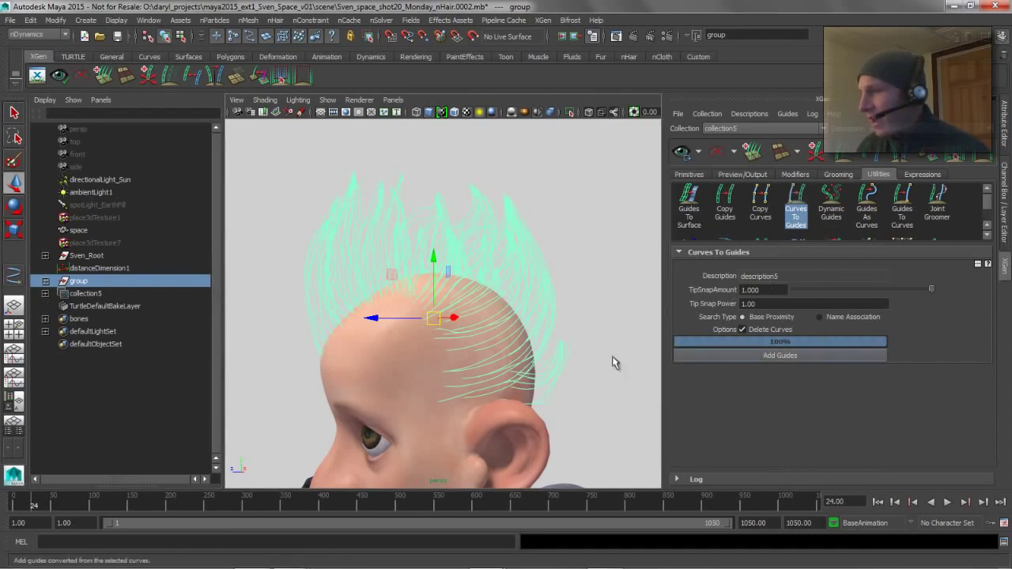
{"action": "left_click", "coordinate": [379, 346]}
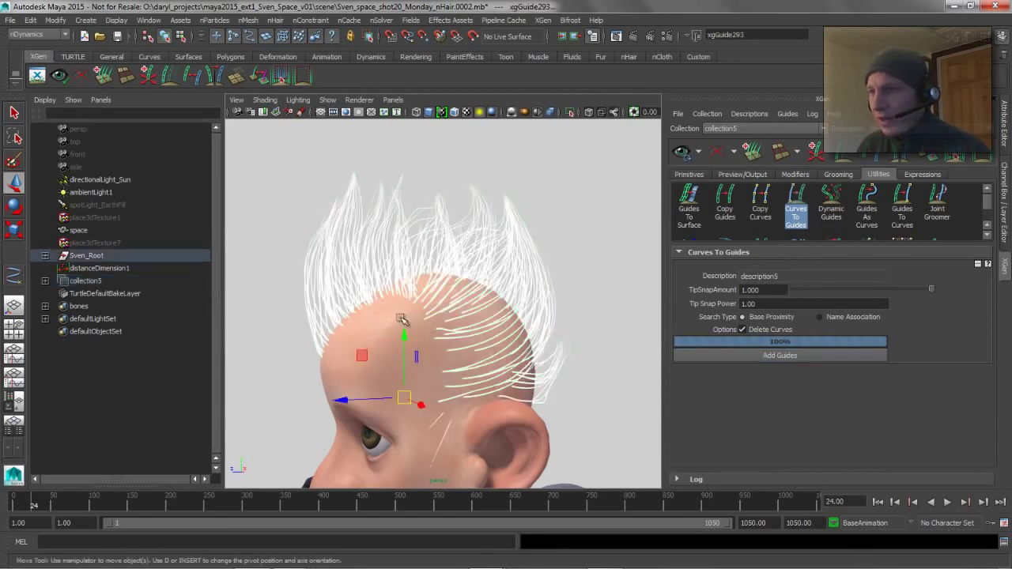
{"action": "left_click", "coordinate": [600, 194]}
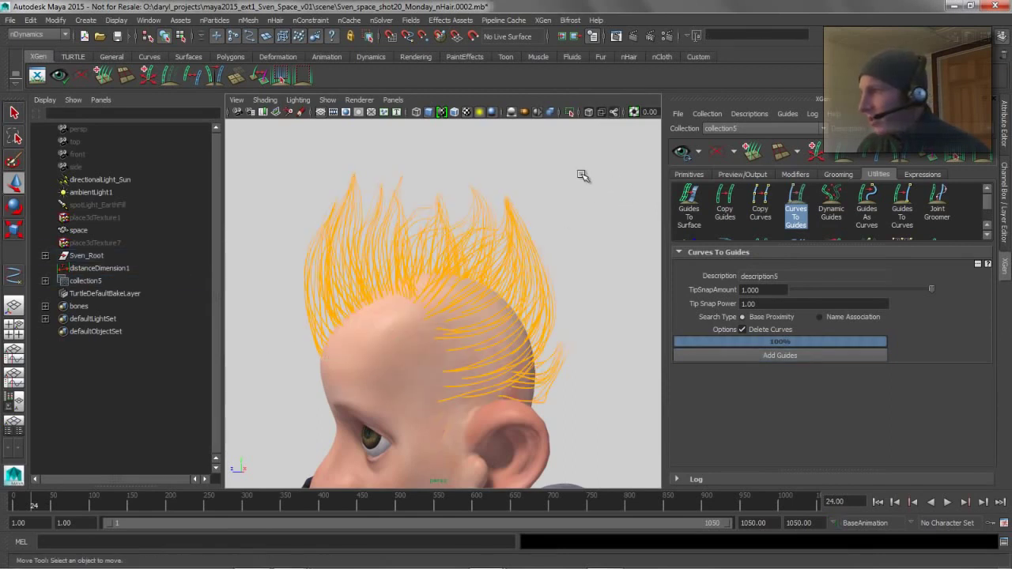
Preview the XGen hair generated from the guides, inspect it around the head, and clear the preview.
{"action": "left_click_drag", "start_coordinate": [469, 189], "coordinate": [490, 192], "text": "alt"}
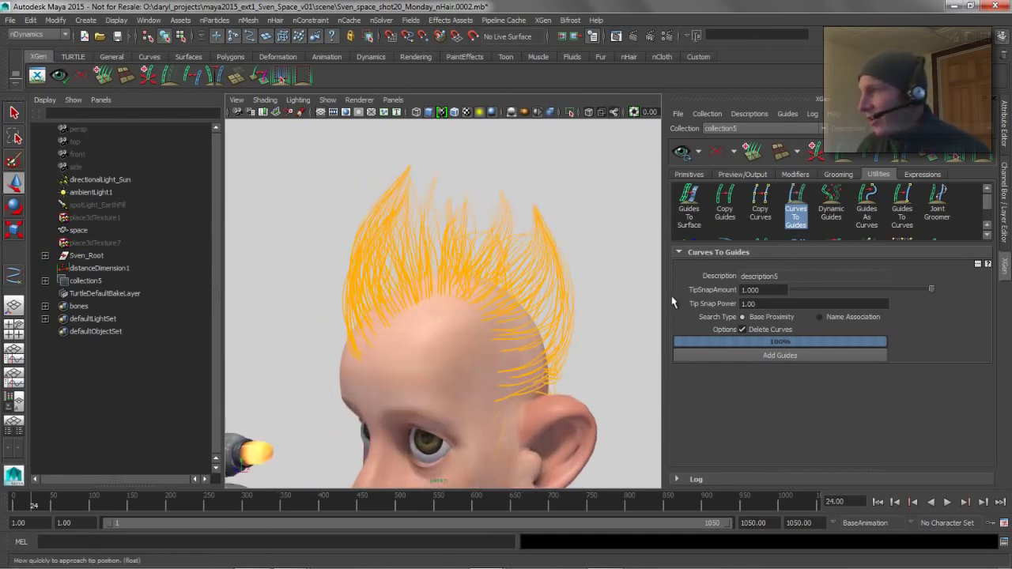
{"action": "left_click", "coordinate": [681, 153]}
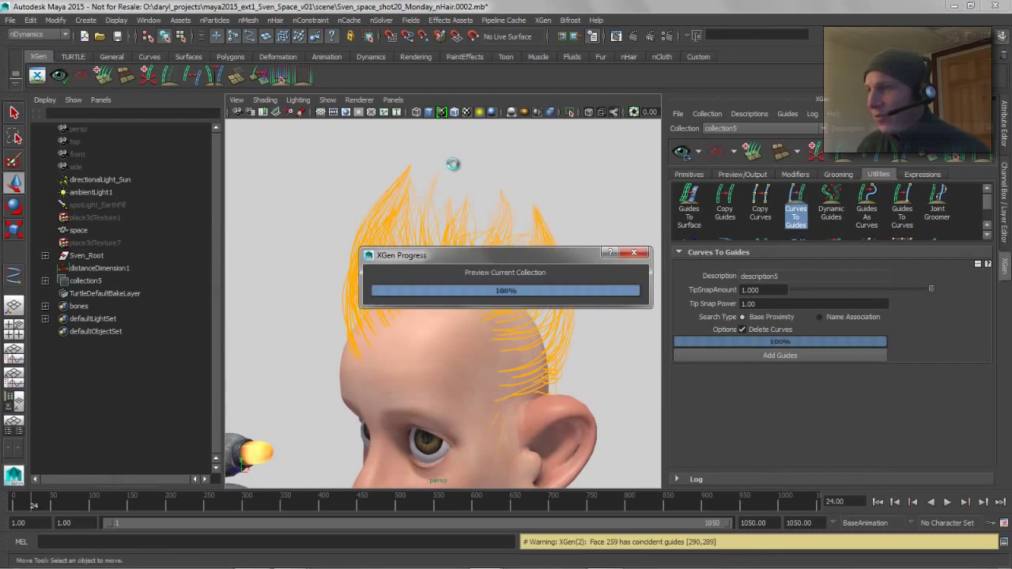
{"action": "mouse_move", "coordinate": [463, 186]}
{"action": "left_mouse_down", "text": "alt"}
{"action": "mouse_move", "coordinate": [423, 190]}
{"action": "mouse_move", "coordinate": [444, 192]}
{"action": "left_mouse_up", "text": "alt"}
{"action": "left_click_drag", "start_coordinate": [528, 230], "coordinate": [640, 224], "text": "alt"}
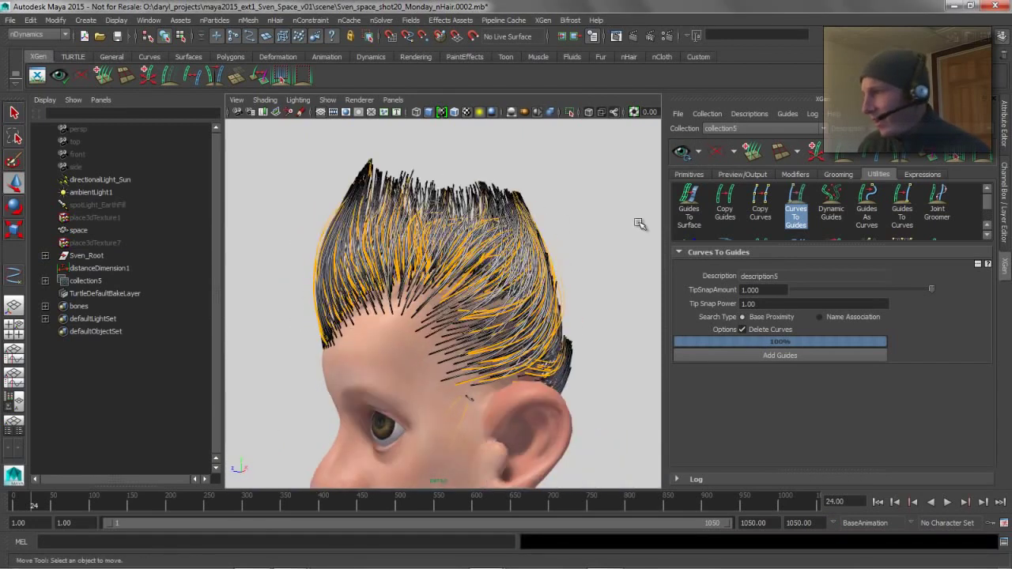
{"action": "left_click_drag", "start_coordinate": [385, 236], "coordinate": [423, 236], "text": "alt"}
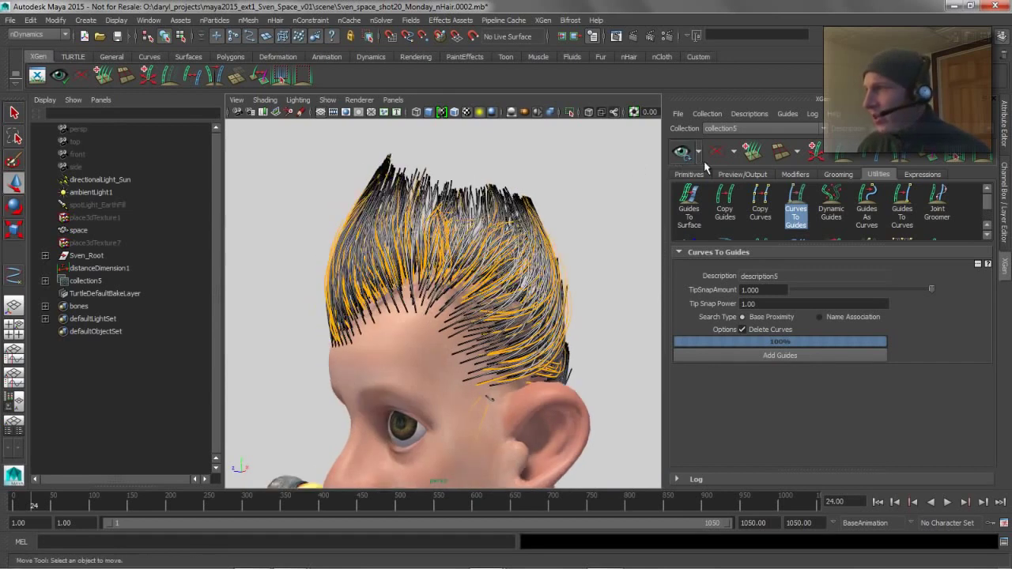
{"action": "left_click", "coordinate": [718, 157]}
{"action": "left_click_drag", "start_coordinate": [474, 192], "coordinate": [584, 194], "text": "alt"}
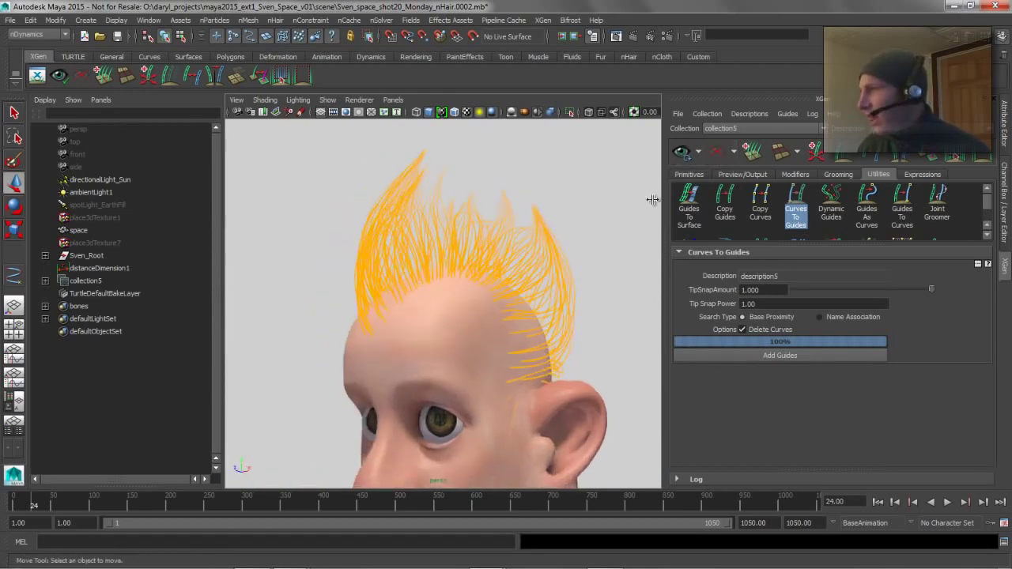
Enable Use Animation with Live Mode for the description's guide animation, and inspect the previewed hair.
{"action": "left_click", "coordinate": [689, 174]}
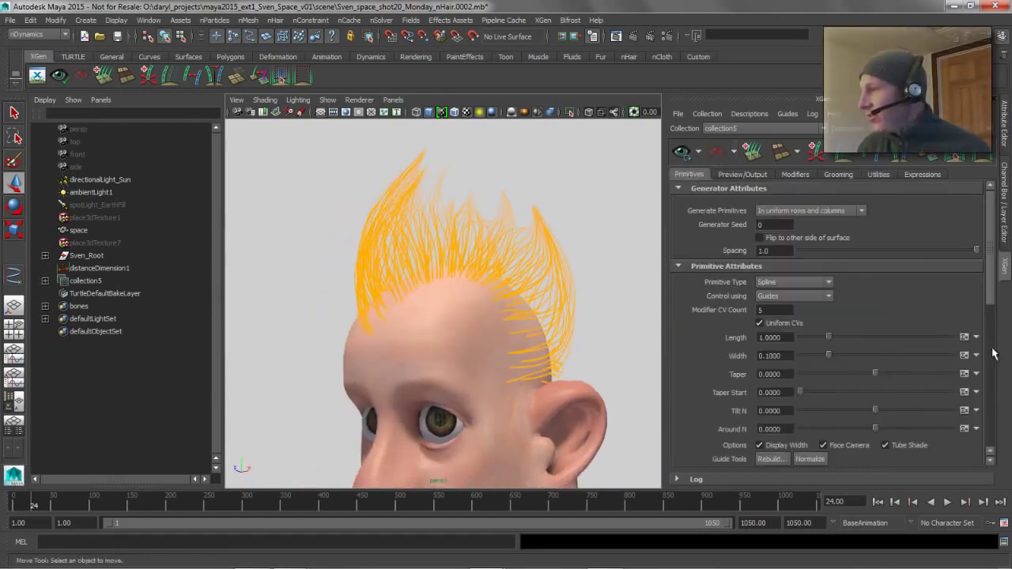
{"action": "left_click_drag", "start_coordinate": [987, 296], "coordinate": [989, 386]}
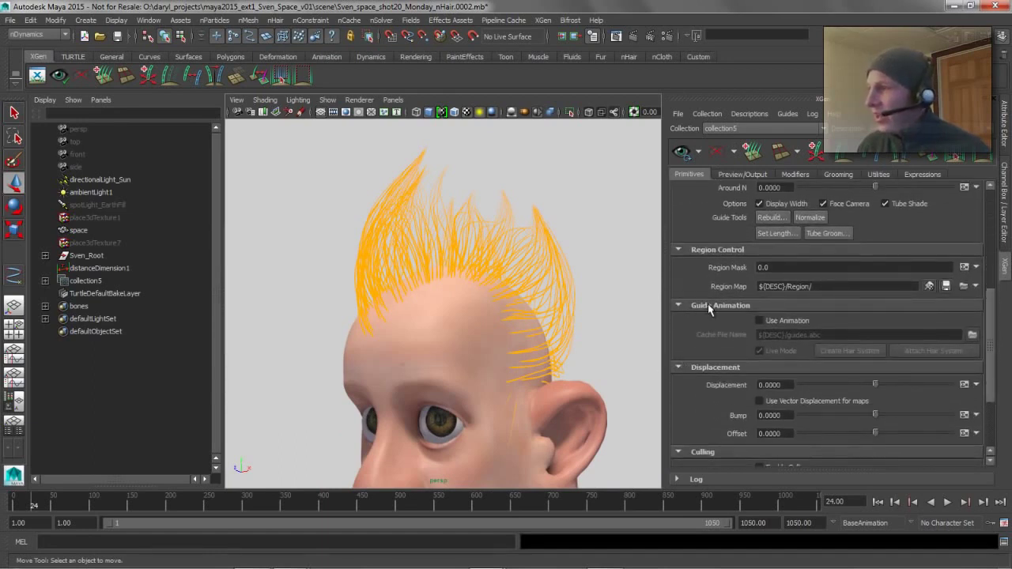
{"action": "left_click", "coordinate": [760, 320]}
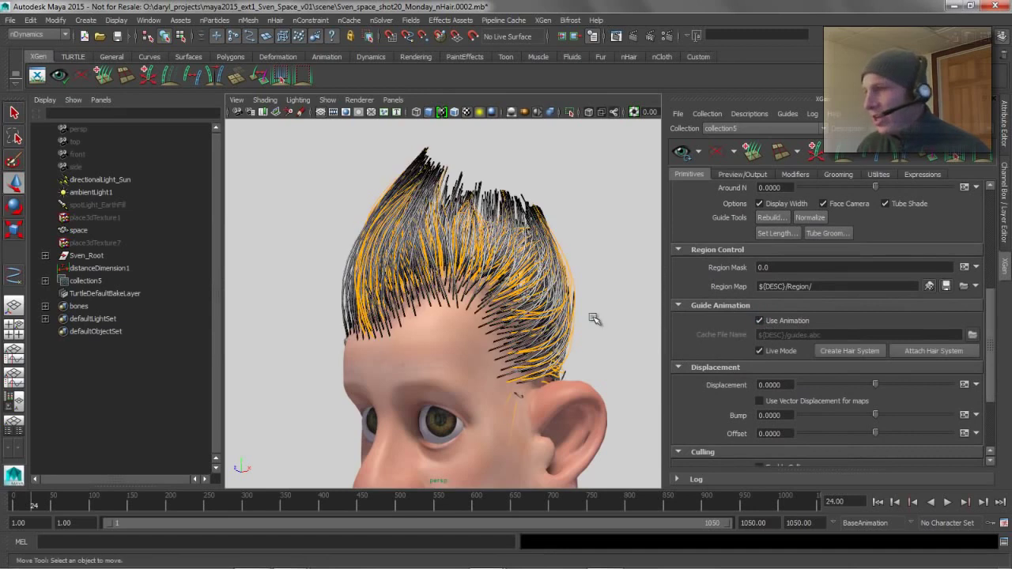
{"action": "left_click_drag", "start_coordinate": [436, 296], "coordinate": [431, 294], "text": "alt"}
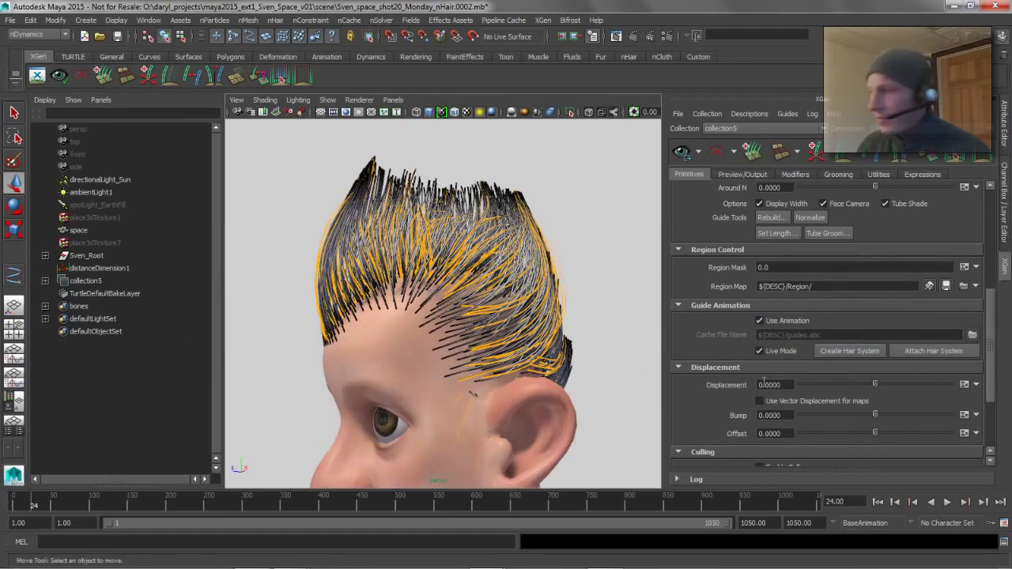
Create a hair system from the guides with NURBS curves output, attached to the scalp with exact shape match, and clear the hair preview.
{"action": "left_click", "coordinate": [840, 349]}
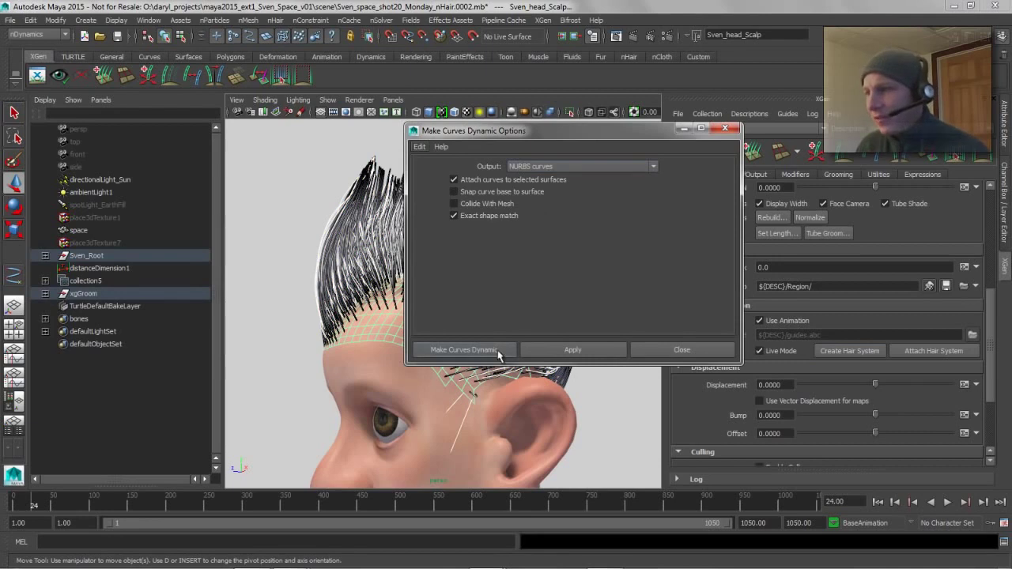
{"action": "left_click", "coordinate": [458, 352]}
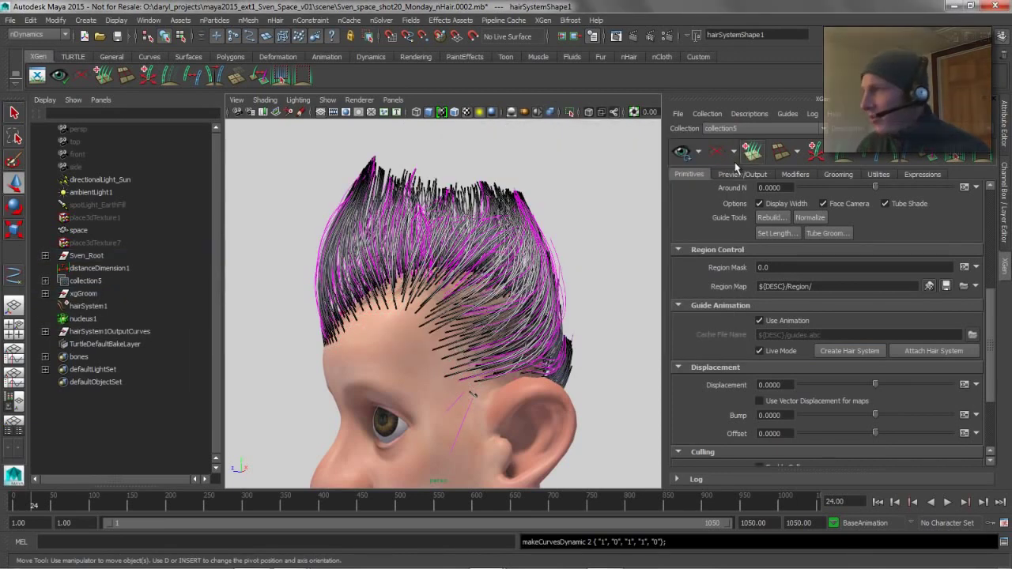
{"action": "left_click", "coordinate": [715, 151]}
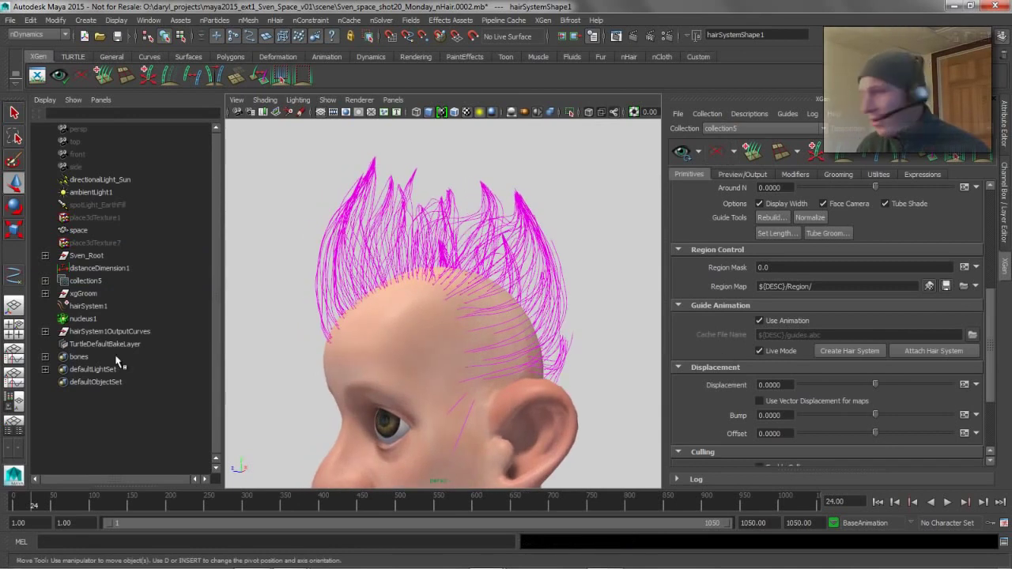
Play the hair simulation from the first frame, stop it at frame 36, and examine the simulated curves around the head.
{"action": "left_click", "coordinate": [947, 503]}
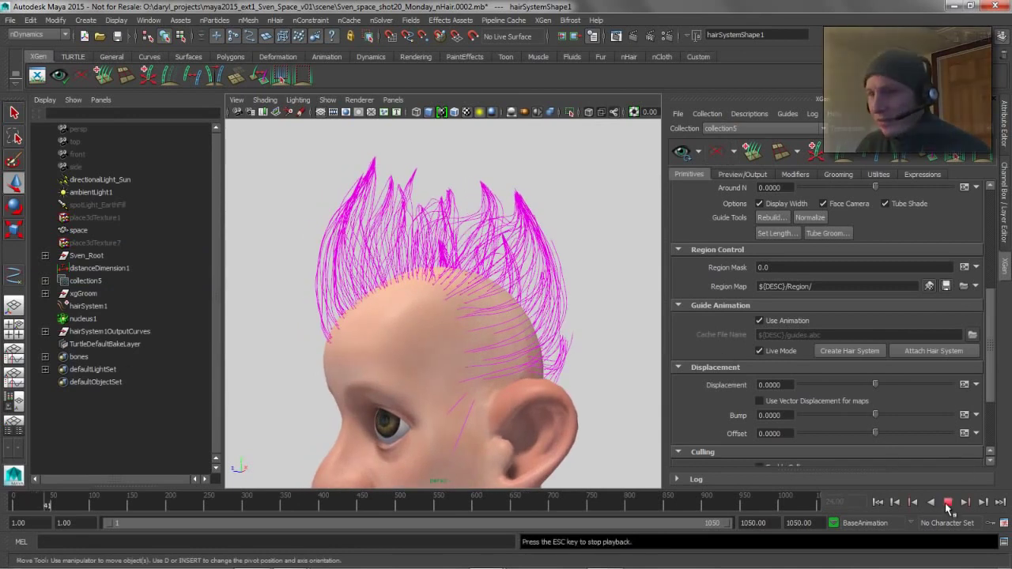
{"action": "left_click", "coordinate": [947, 502]}
{"action": "left_click", "coordinate": [878, 502]}
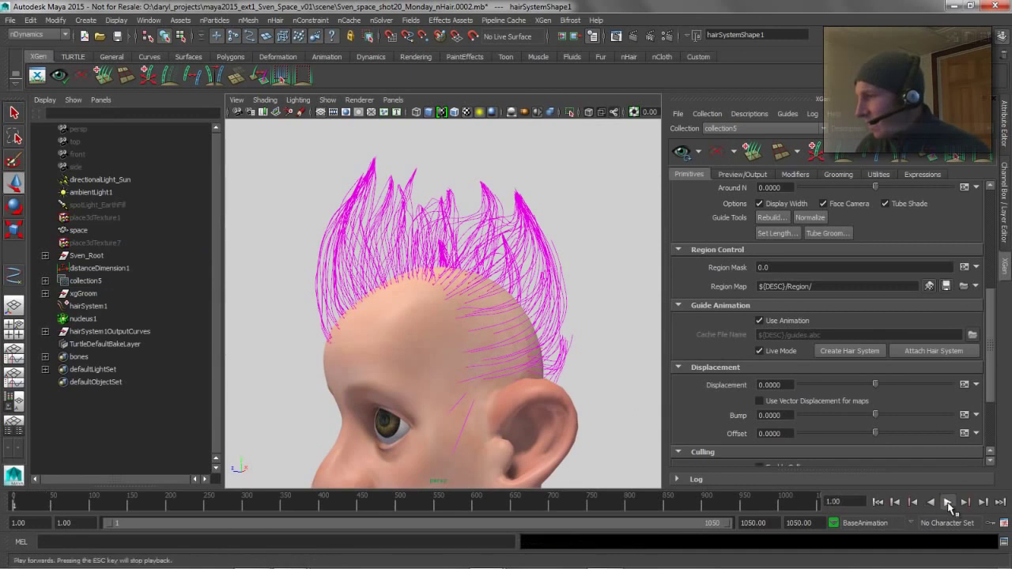
{"action": "left_click", "coordinate": [948, 503]}
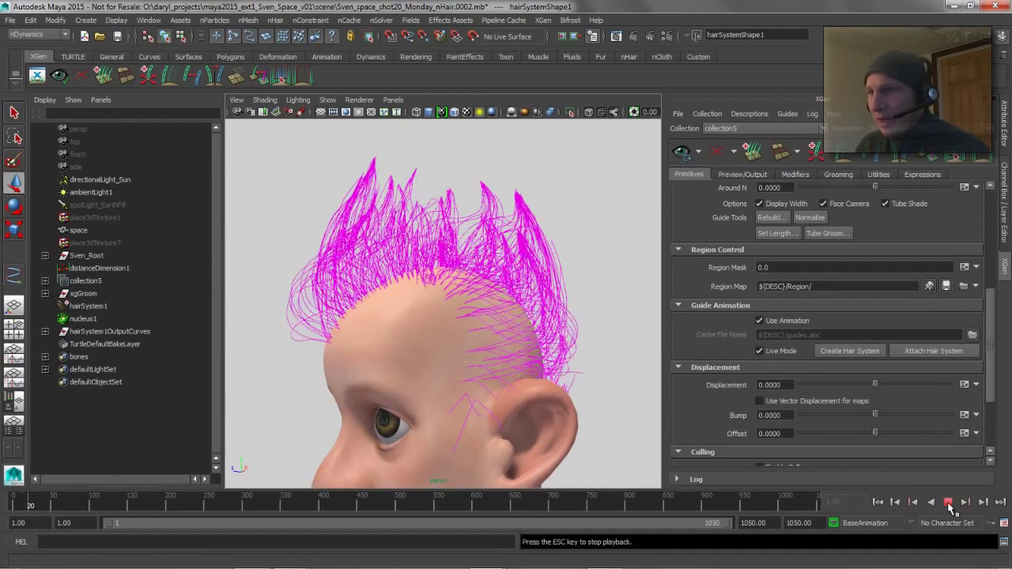
{"action": "left_click", "coordinate": [948, 503]}
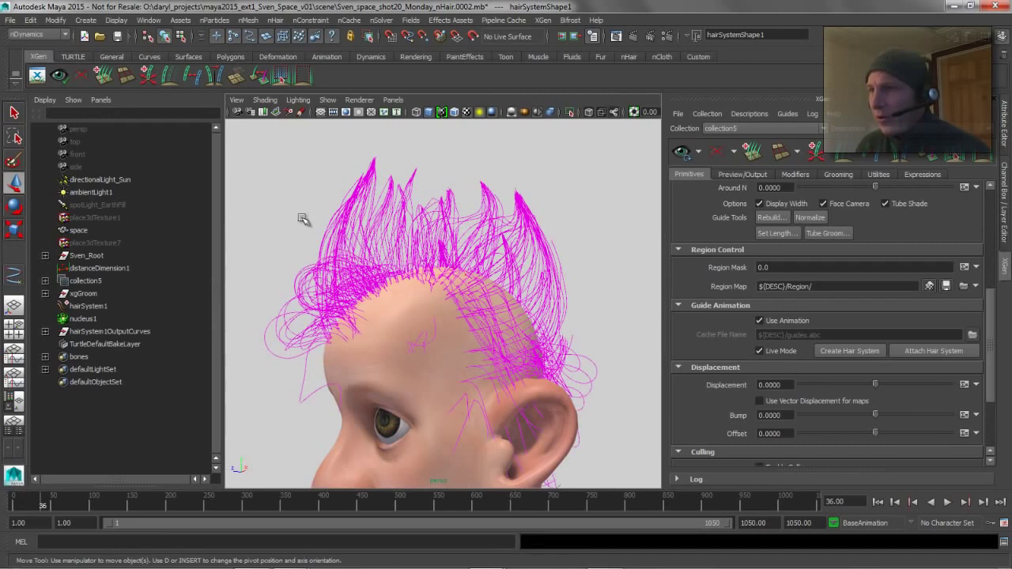
{"action": "left_click_drag", "start_coordinate": [419, 179], "coordinate": [402, 178], "text": "alt"}
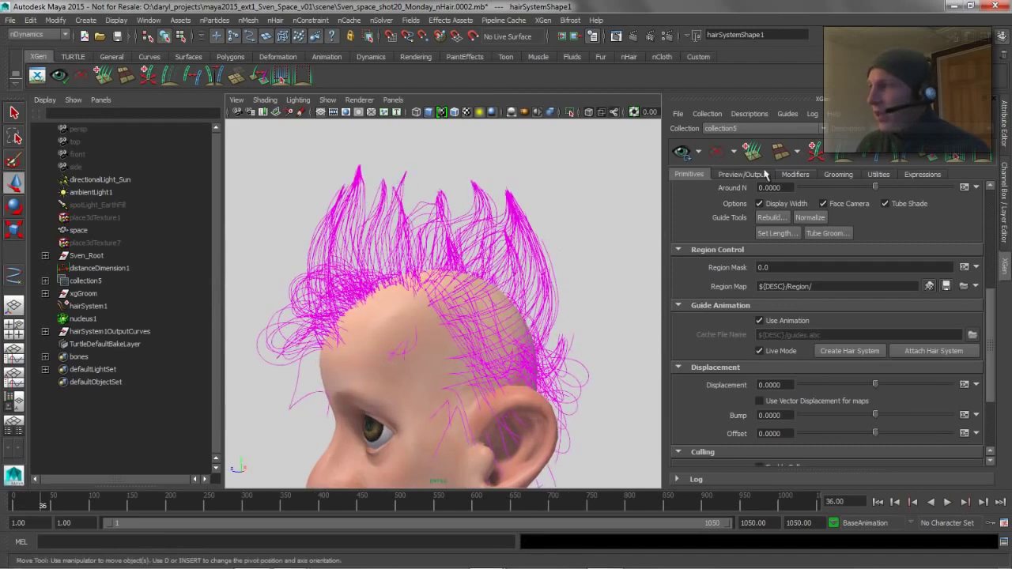
{"action": "left_click_drag", "start_coordinate": [609, 163], "coordinate": [398, 198], "text": "alt"}
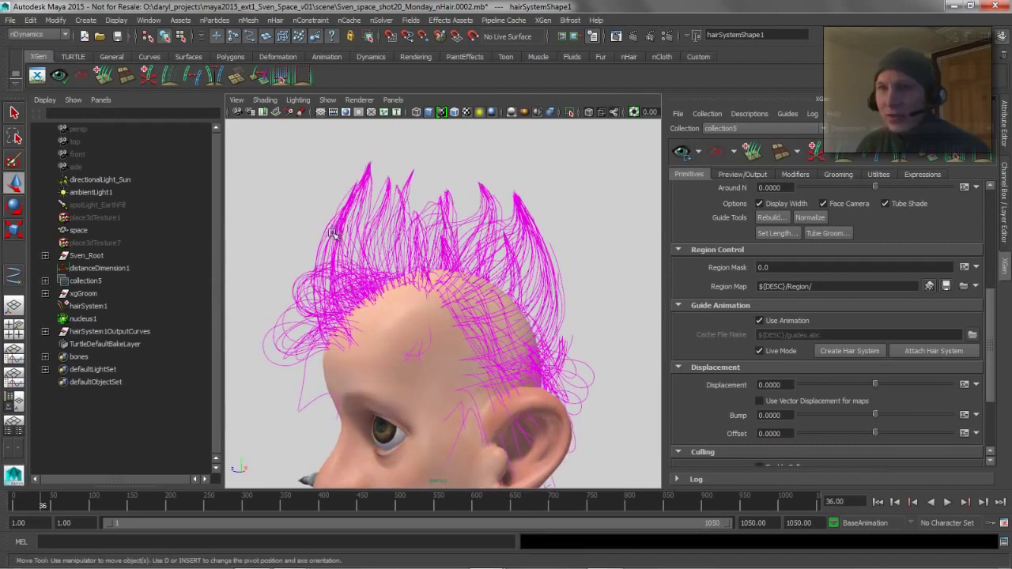
Hide the xgGroom group and compare the XGen hair preview with the simulated curves, clearing the preview at the first frame.
{"action": "left_click", "coordinate": [83, 294]}
{"action": "key", "text": "ctrl+h"}
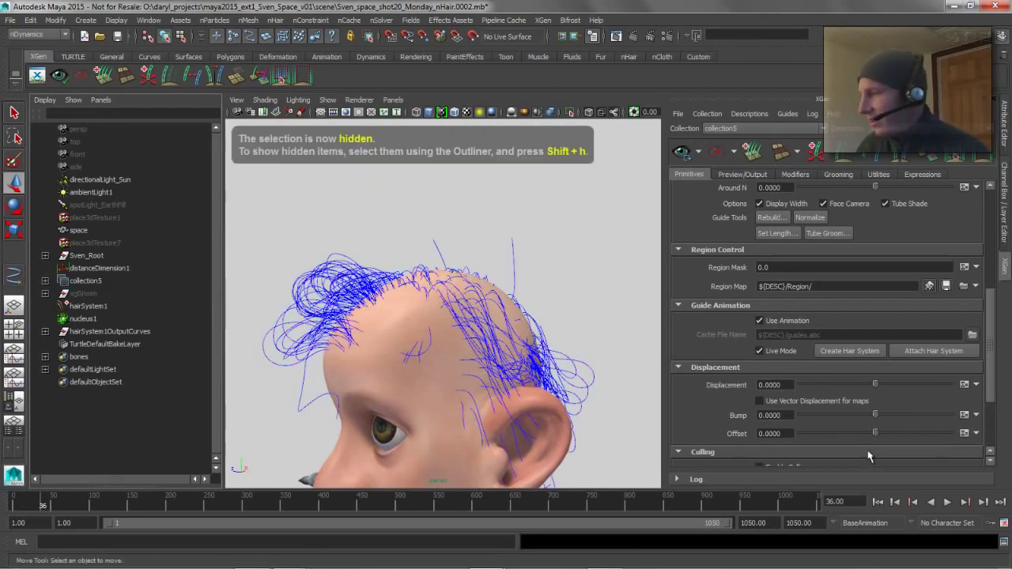
{"action": "left_click", "coordinate": [682, 153]}
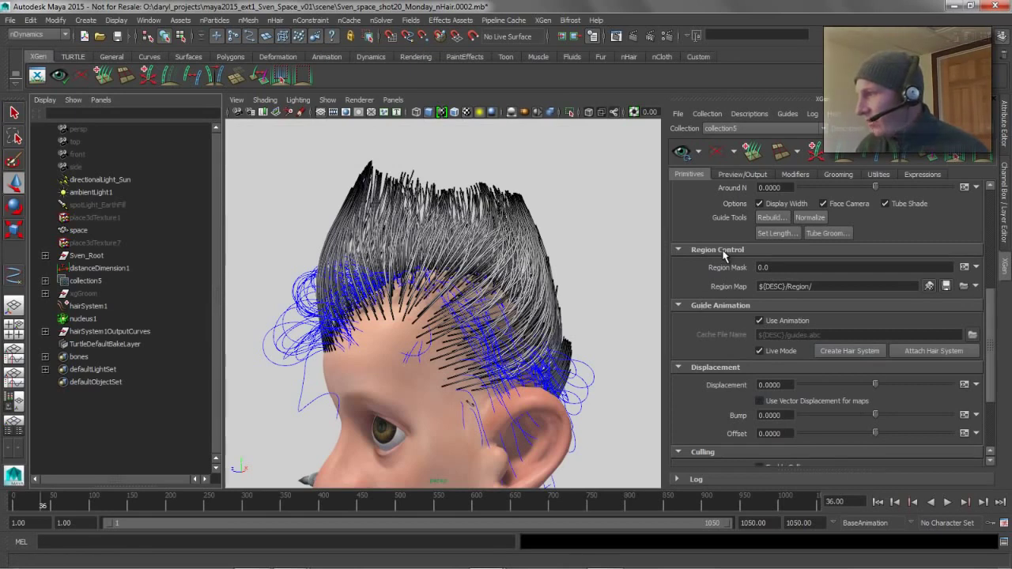
{"action": "left_click", "coordinate": [878, 503]}
{"action": "left_click", "coordinate": [714, 154]}
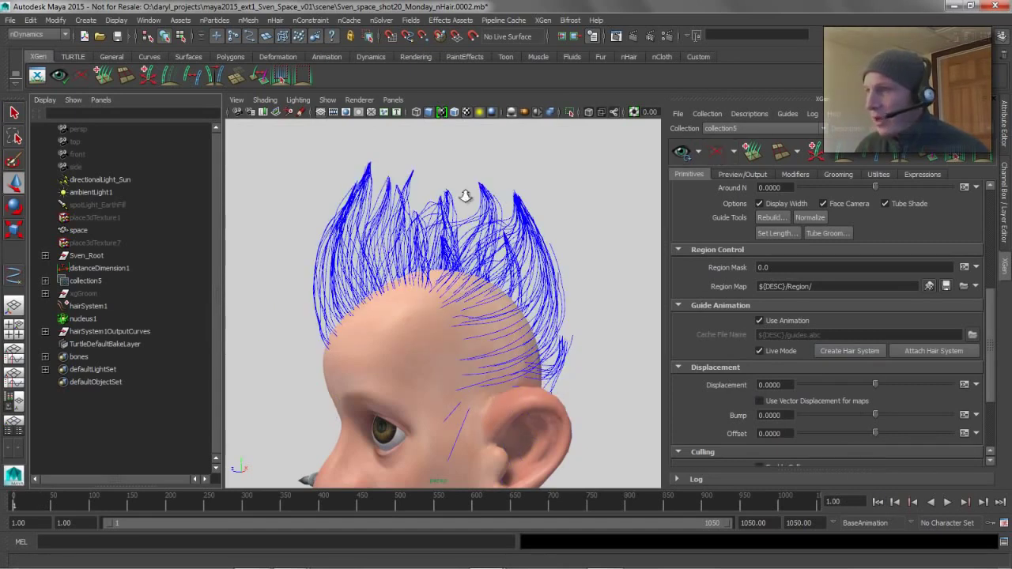
Select most of the hair system's output curves across the head, including those at the back.
{"action": "right_click_drag", "start_coordinate": [465, 197], "coordinate": [406, 206], "text": "alt"}
{"action": "left_click_drag", "start_coordinate": [406, 206], "coordinate": [372, 205], "text": "alt"}
{"action": "left_click_drag", "start_coordinate": [289, 183], "coordinate": [523, 283]}
{"action": "left_click_drag", "start_coordinate": [479, 248], "coordinate": [539, 301], "text": "shift"}
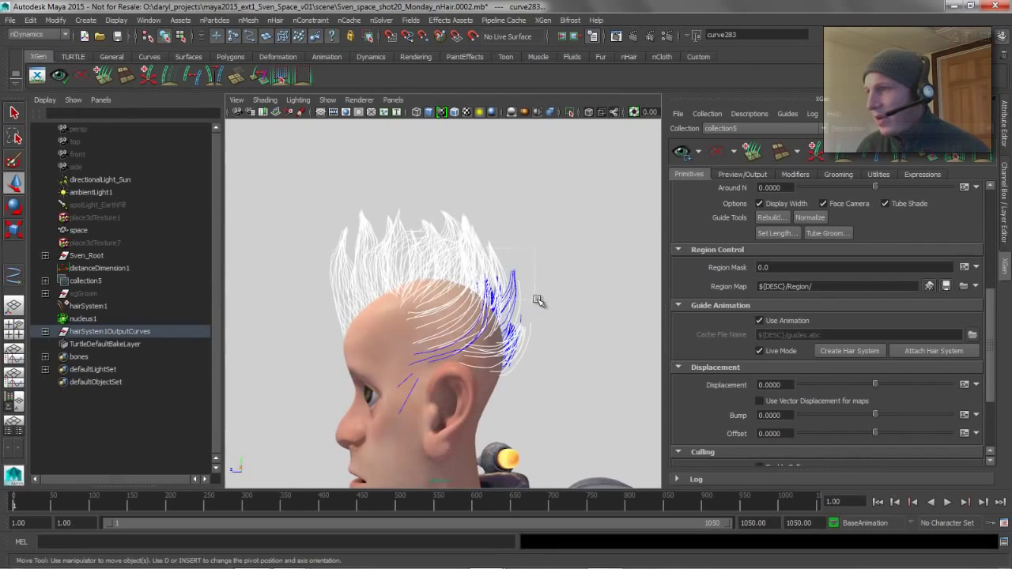
{"action": "left_click", "coordinate": [369, 338], "text": "shift"}
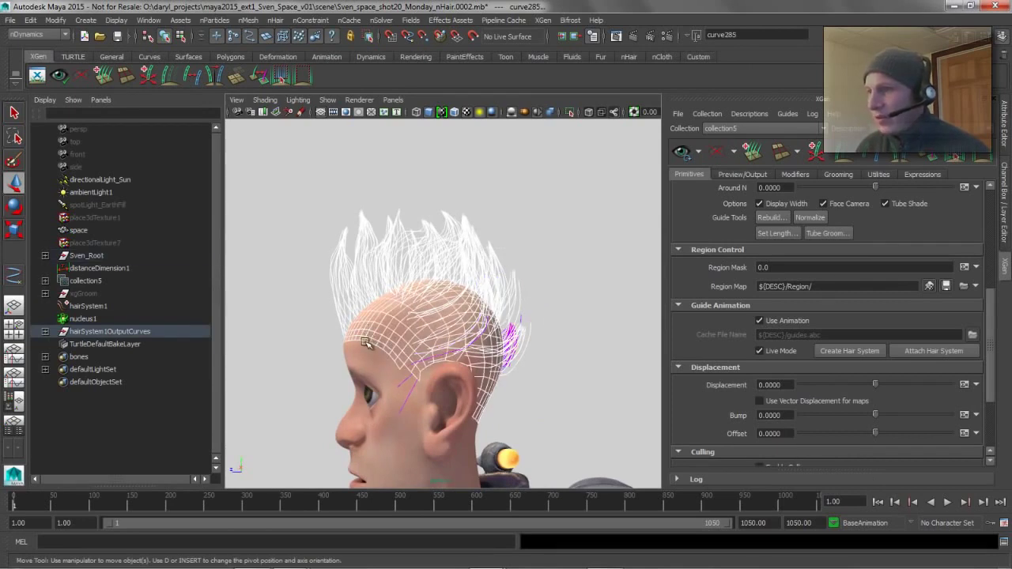
{"action": "left_click_drag", "start_coordinate": [522, 320], "coordinate": [498, 313], "text": "alt"}
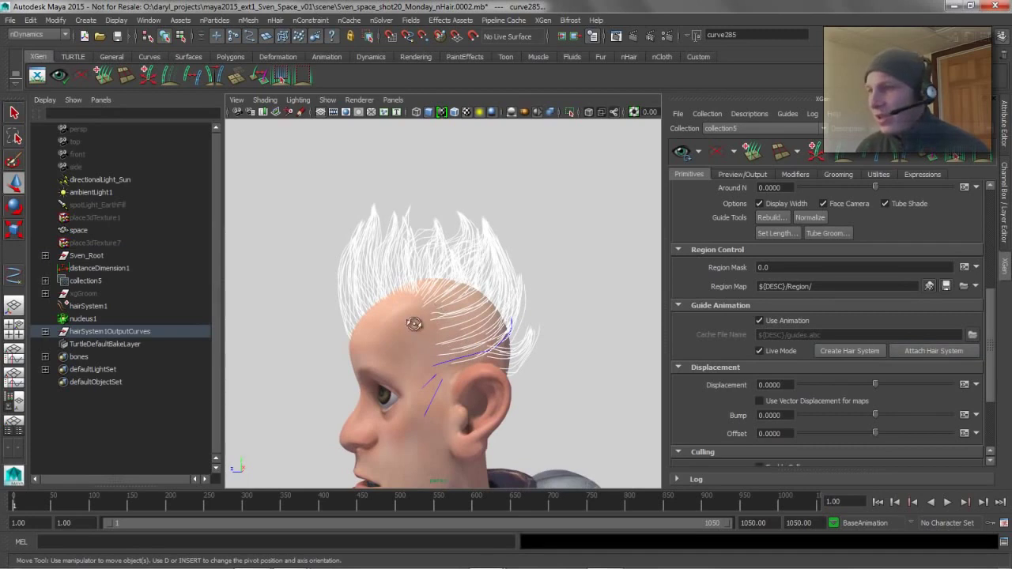
{"action": "left_click_drag", "start_coordinate": [420, 327], "coordinate": [399, 332], "text": "alt"}
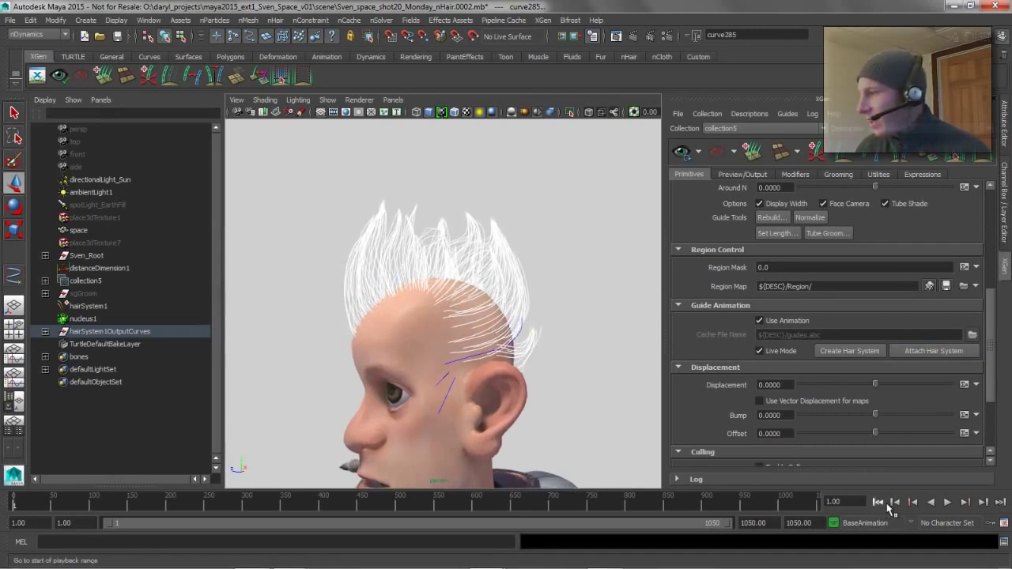
Preview the XGen hair, play the simulation to frame 23, and examine the hair up close around the forehead.
{"action": "left_click", "coordinate": [680, 152]}
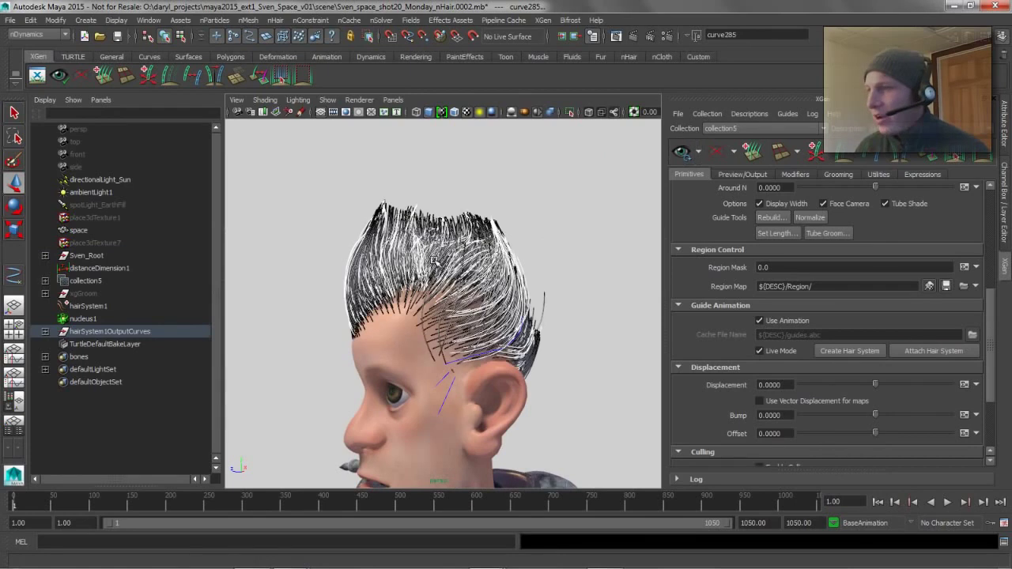
{"action": "left_click", "coordinate": [947, 503]}
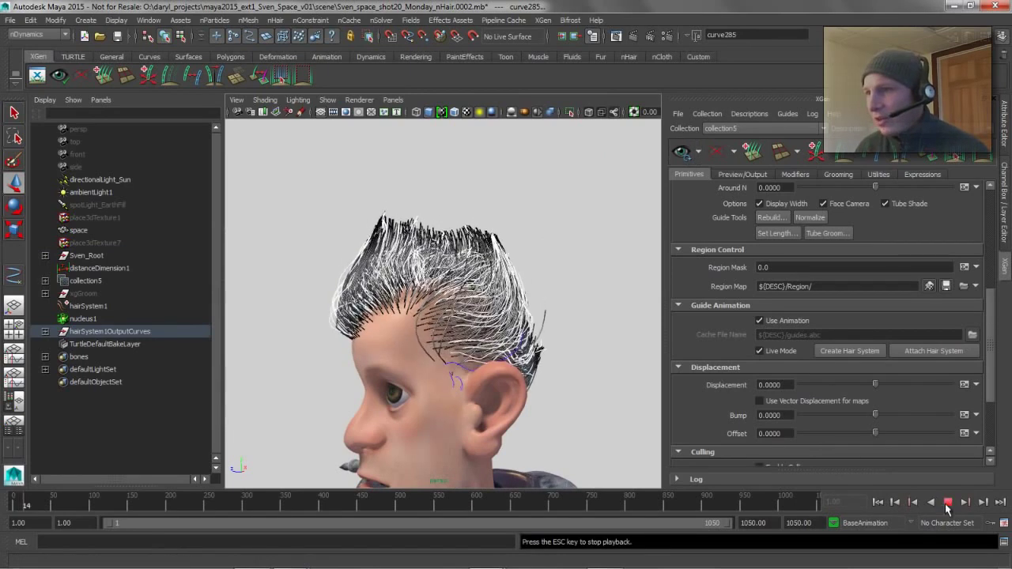
{"action": "left_click", "coordinate": [946, 502]}
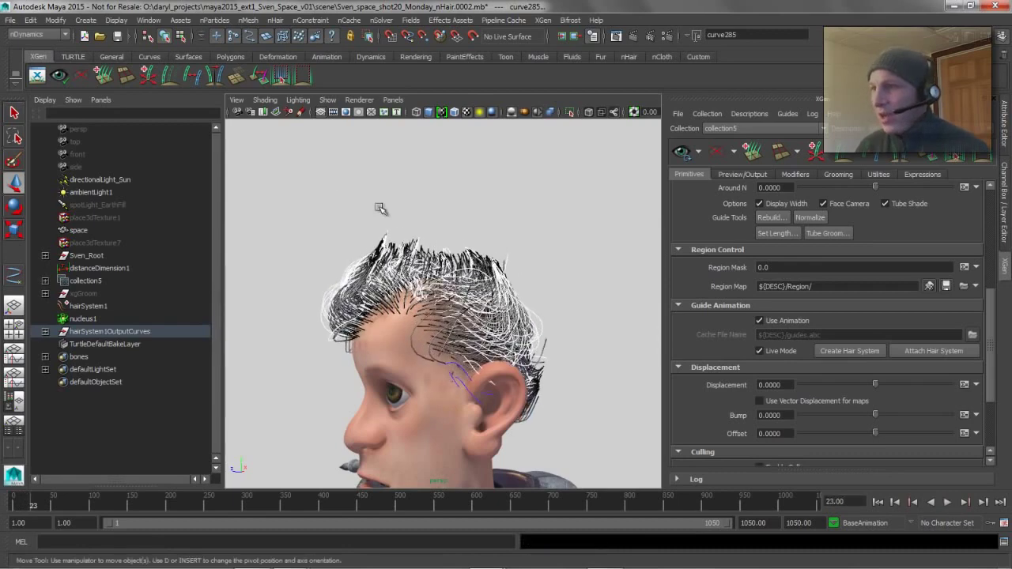
{"action": "left_click_drag", "start_coordinate": [358, 185], "coordinate": [411, 189], "text": "alt"}
{"action": "right_click_drag", "start_coordinate": [411, 190], "coordinate": [656, 195], "text": "alt"}
{"action": "left_click_drag", "start_coordinate": [440, 279], "coordinate": [411, 282], "text": "alt"}
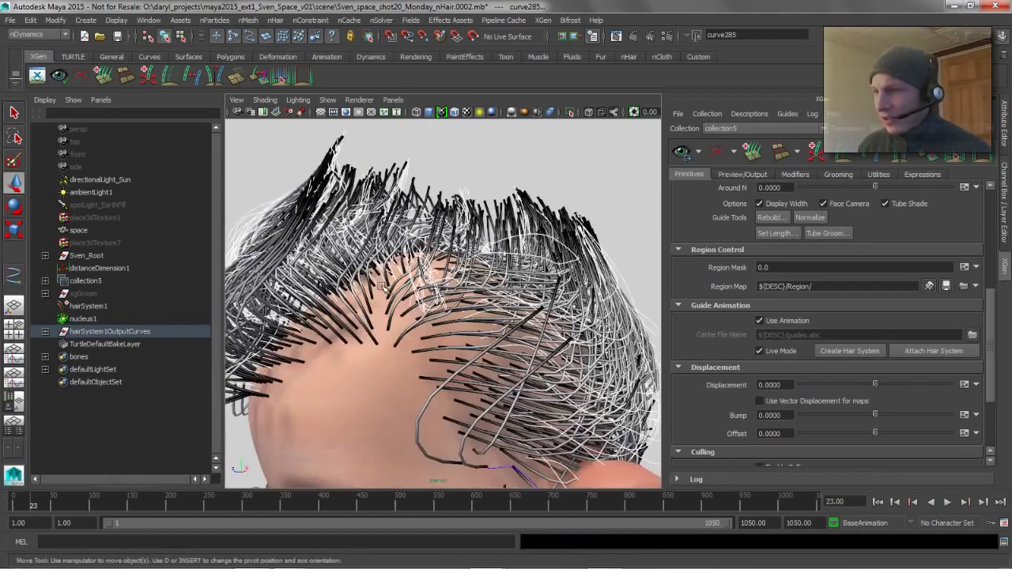
{"action": "right_click_drag", "start_coordinate": [411, 281], "coordinate": [479, 295], "text": "alt"}
{"action": "left_click_drag", "start_coordinate": [544, 297], "coordinate": [822, 444], "text": "alt"}
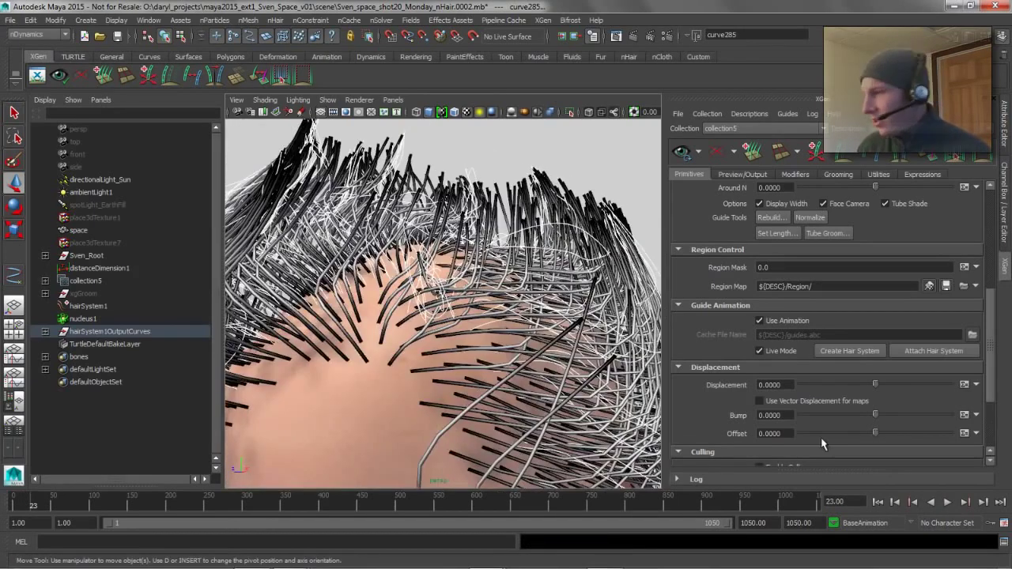
Clear the hair preview at the first frame and examine the output curves where they meet the scalp and around the head.
{"action": "left_click", "coordinate": [878, 502]}
{"action": "scroll", "coordinate": [519, 264], "scroll_direction": "up", "scroll_amount": 5}
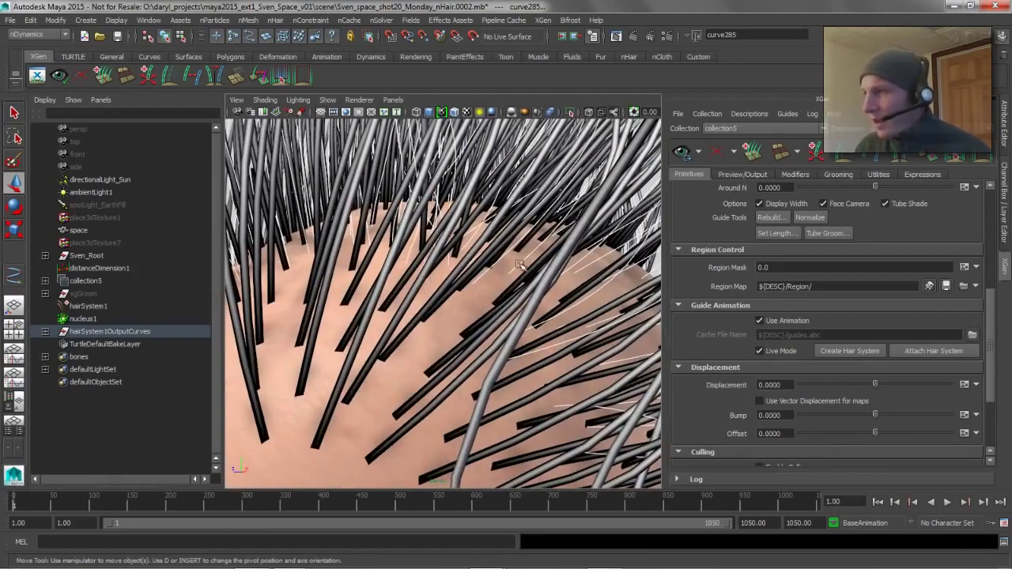
{"action": "left_click", "coordinate": [716, 151]}
{"action": "left_click_drag", "start_coordinate": [543, 240], "coordinate": [453, 276], "text": "alt"}
{"action": "right_click_drag", "start_coordinate": [453, 276], "coordinate": [548, 272], "text": "alt"}
{"action": "left_click_drag", "start_coordinate": [549, 273], "coordinate": [492, 174], "text": "alt"}
{"action": "key", "text": "space"}
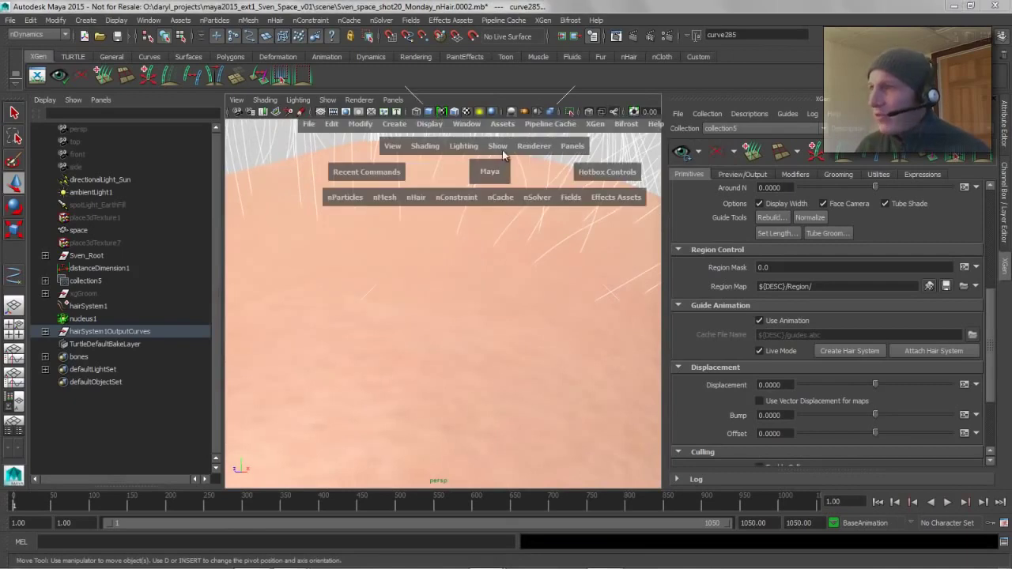
{"action": "left_click", "coordinate": [494, 147]}
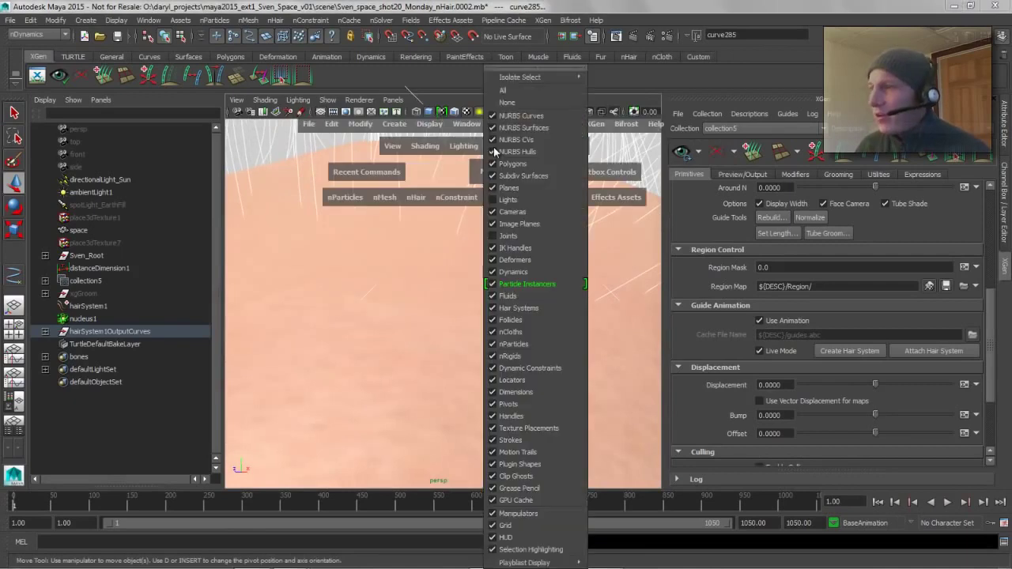
{"action": "left_click", "coordinate": [232, 117]}
{"action": "right_click_drag", "start_coordinate": [532, 241], "coordinate": [422, 237], "text": "alt"}
{"action": "left_click_drag", "start_coordinate": [423, 238], "coordinate": [527, 258], "text": "alt"}
{"action": "right_click_drag", "start_coordinate": [526, 258], "coordinate": [438, 242], "text": "alt"}
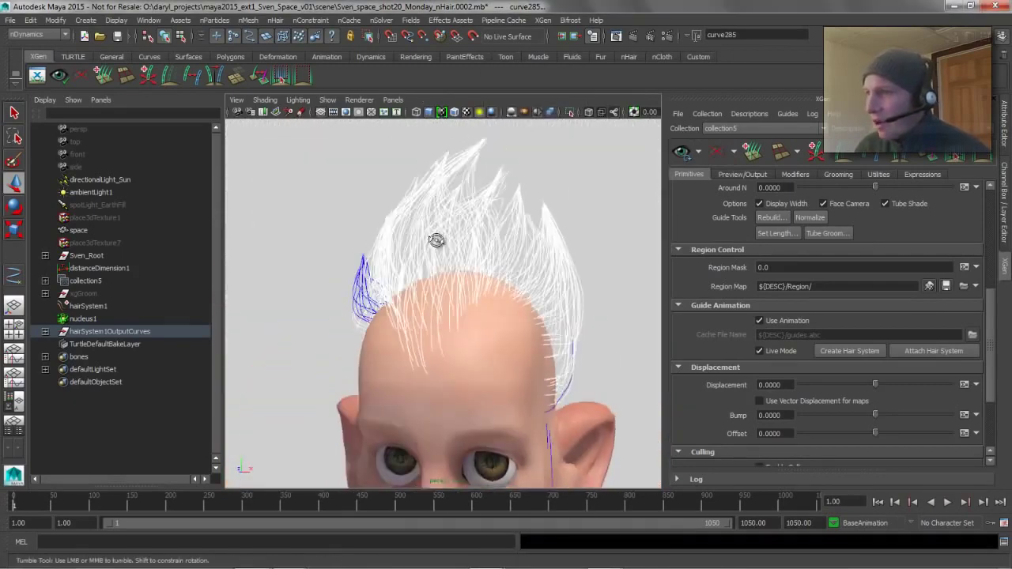
{"action": "left_click_drag", "start_coordinate": [438, 242], "coordinate": [506, 305], "text": "alt"}
{"action": "left_click_drag", "start_coordinate": [463, 377], "coordinate": [434, 362], "text": "alt"}
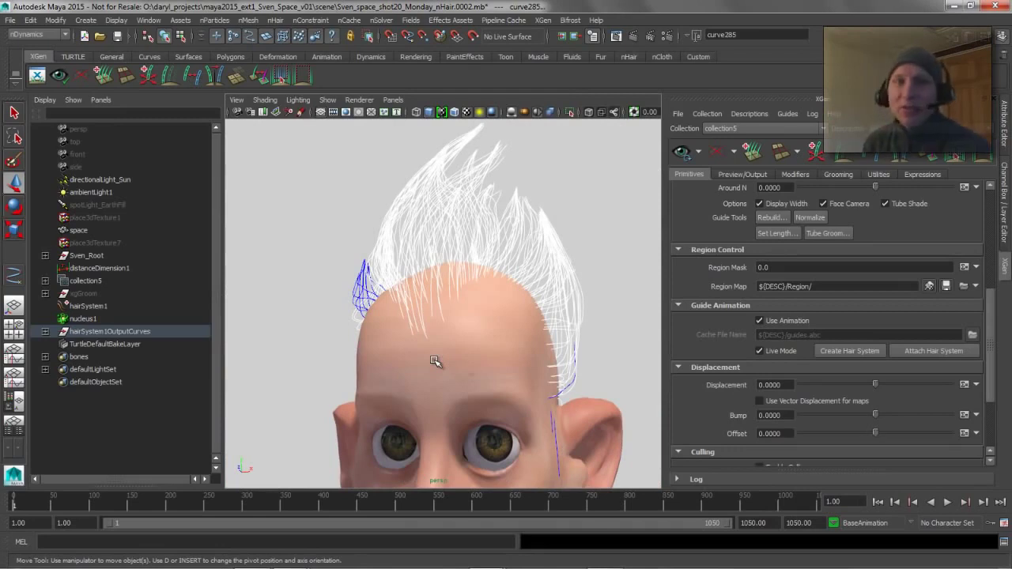
Start a new scene, discarding the unsaved changes to the current character scene.
{"action": "left_click_drag", "start_coordinate": [445, 314], "coordinate": [392, 293], "text": "alt"}
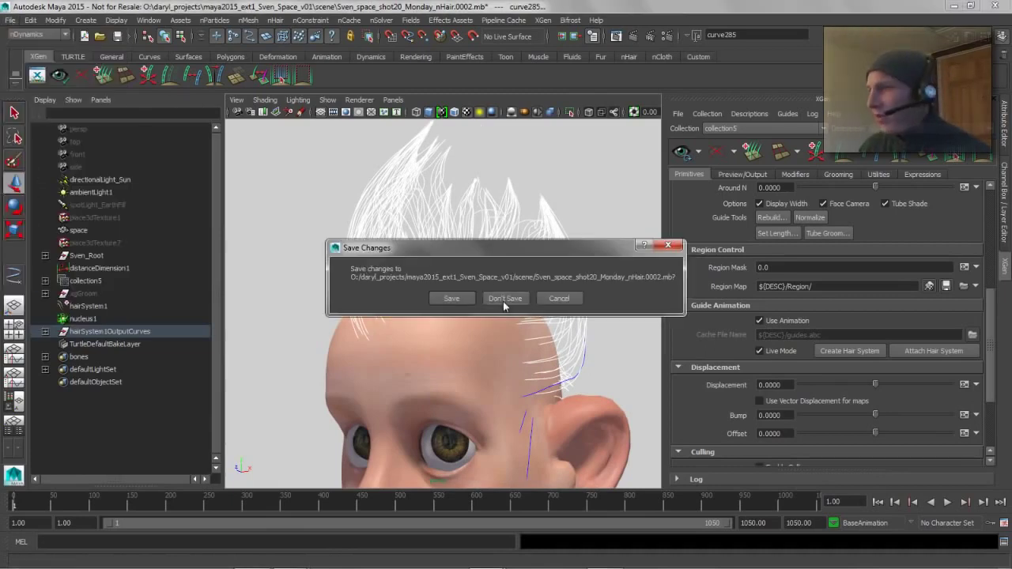
{"action": "left_click", "coordinate": [505, 298]}
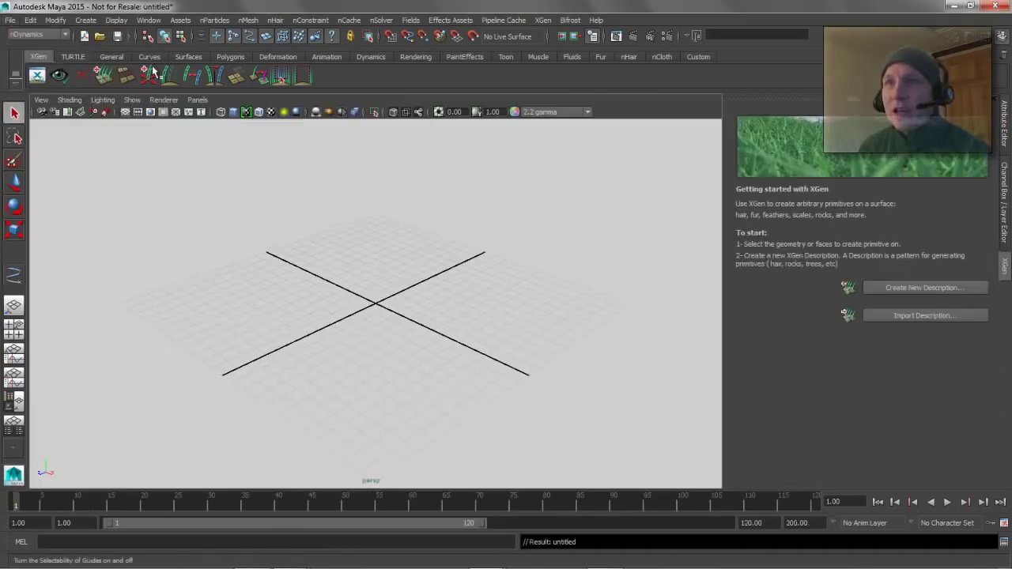
{"action": "left_click", "coordinate": [188, 56]}
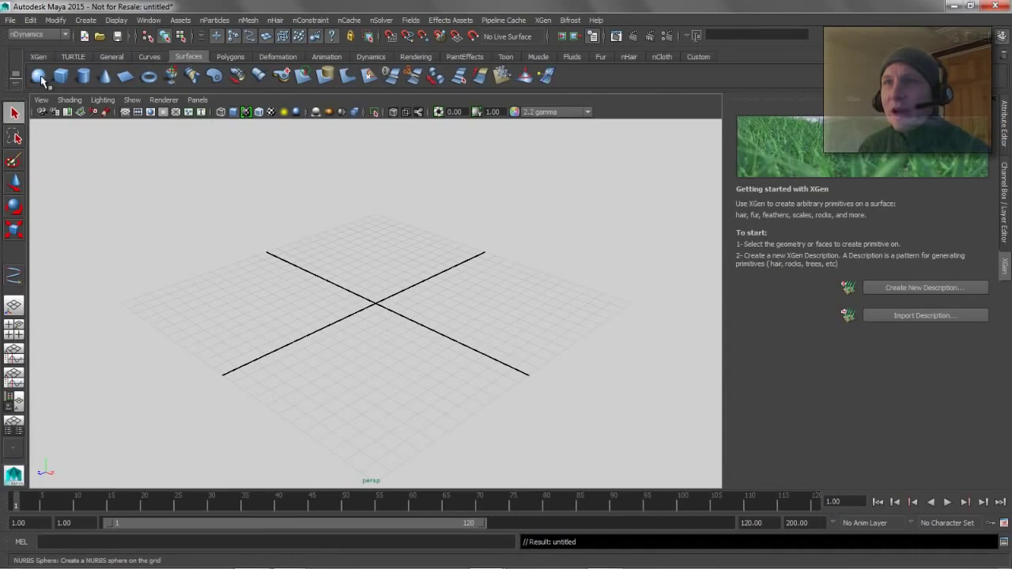
{"action": "left_click_drag", "start_coordinate": [382, 286], "coordinate": [358, 332]}
{"action": "key", "text": "Delete"}
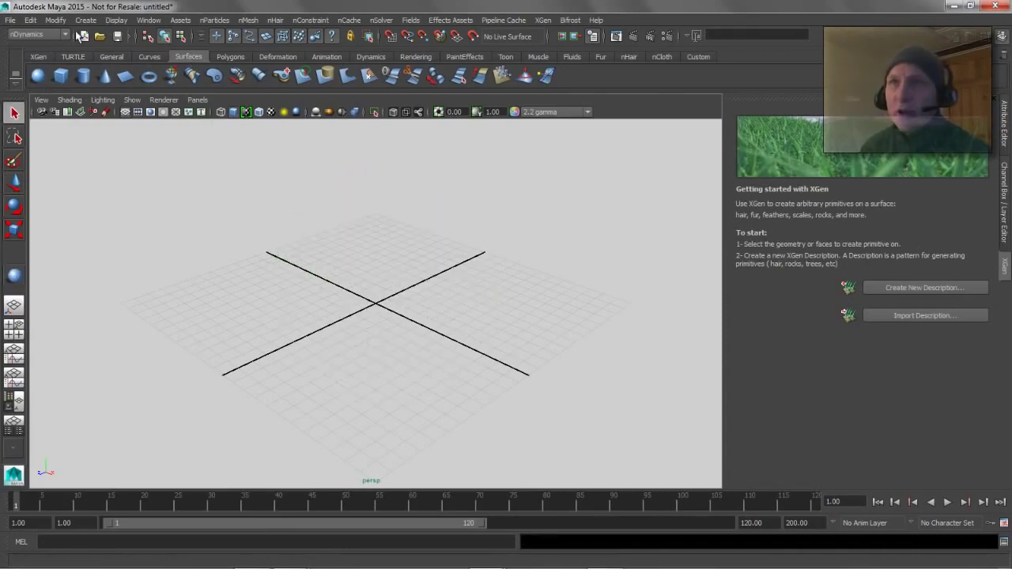
Create a polygon sphere at the origin, scale it up uniformly to about 9.15, and deselect it.
{"action": "left_click", "coordinate": [230, 56]}
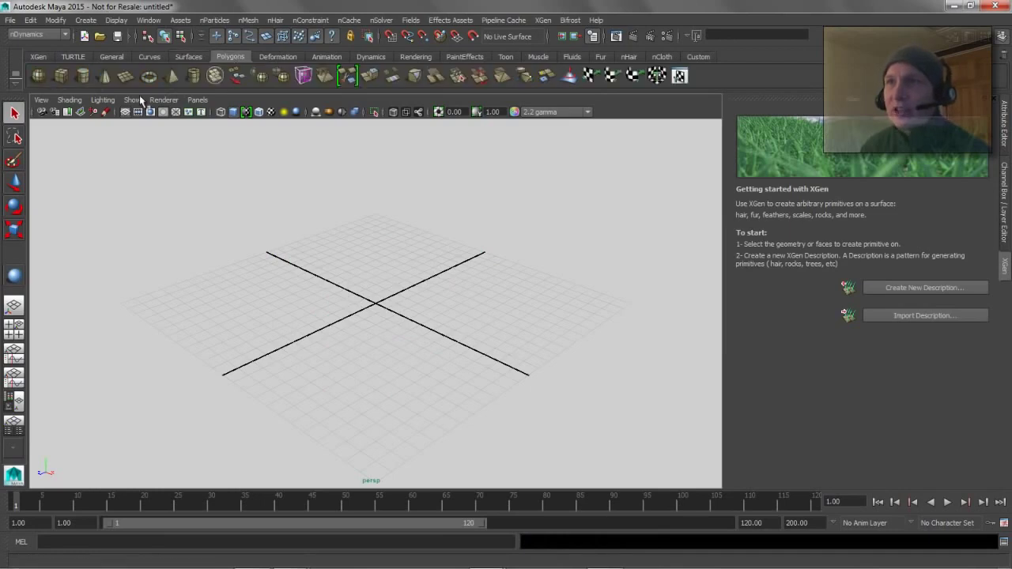
{"action": "left_click", "coordinate": [38, 76]}
{"action": "left_click", "coordinate": [385, 316]}
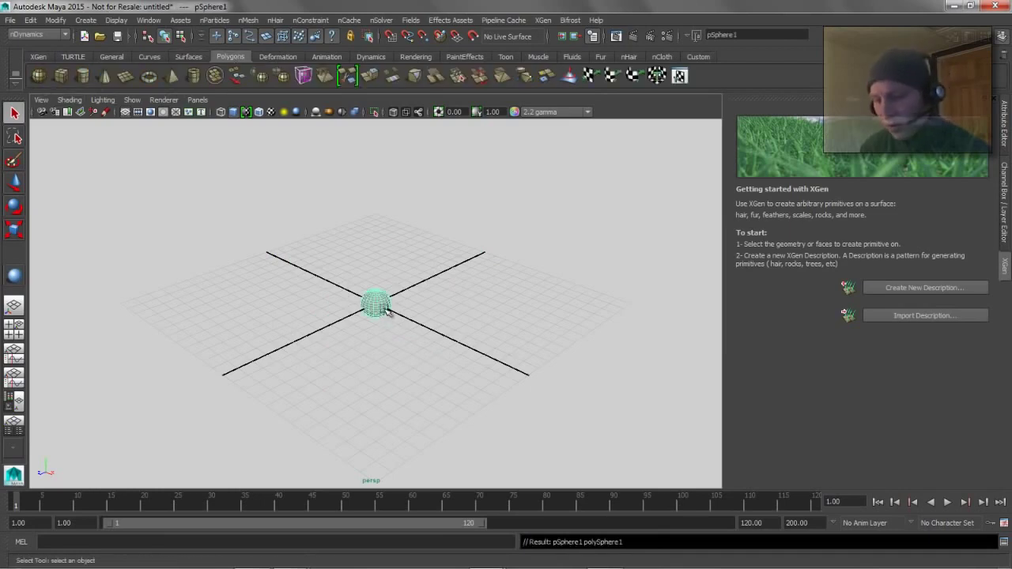
{"action": "key", "text": "r"}
{"action": "left_click_drag", "start_coordinate": [367, 335], "coordinate": [535, 332]}
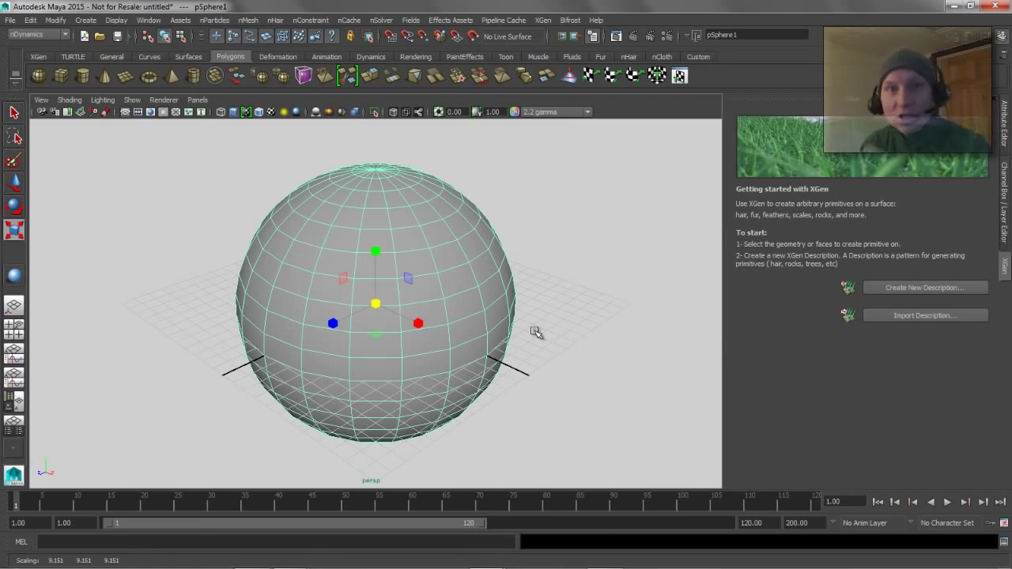
{"action": "left_click_drag", "start_coordinate": [510, 315], "coordinate": [497, 316], "text": "alt"}
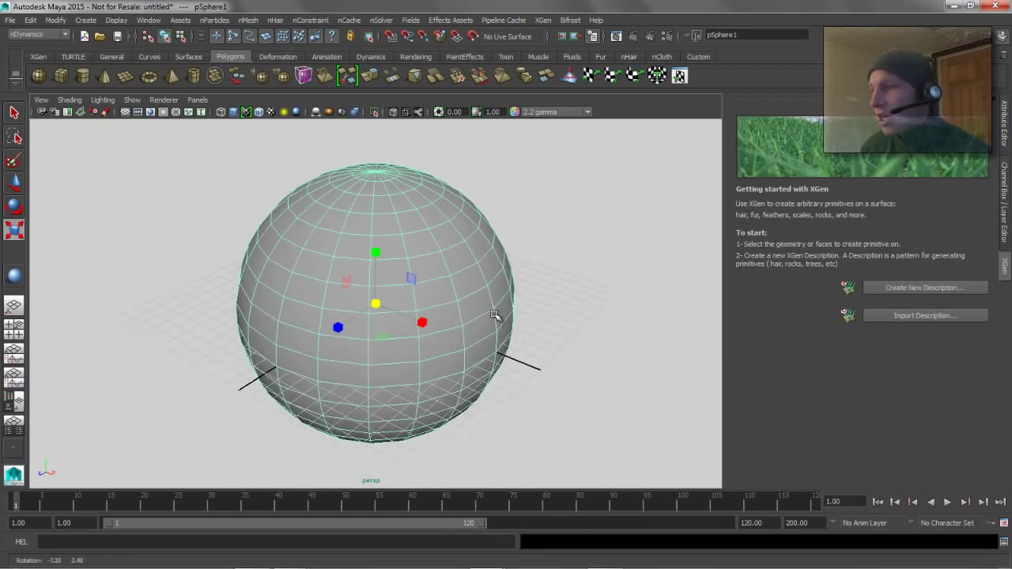
{"action": "left_click", "coordinate": [572, 216]}
Draw a freehand curve beside the sphere in the top view with the Pencil Curve Tool.
{"action": "middle_click_drag", "start_coordinate": [422, 255], "coordinate": [401, 264], "text": "alt"}
{"action": "right_click_drag", "start_coordinate": [401, 264], "coordinate": [349, 273], "text": "alt"}
{"action": "key", "text": "r"}
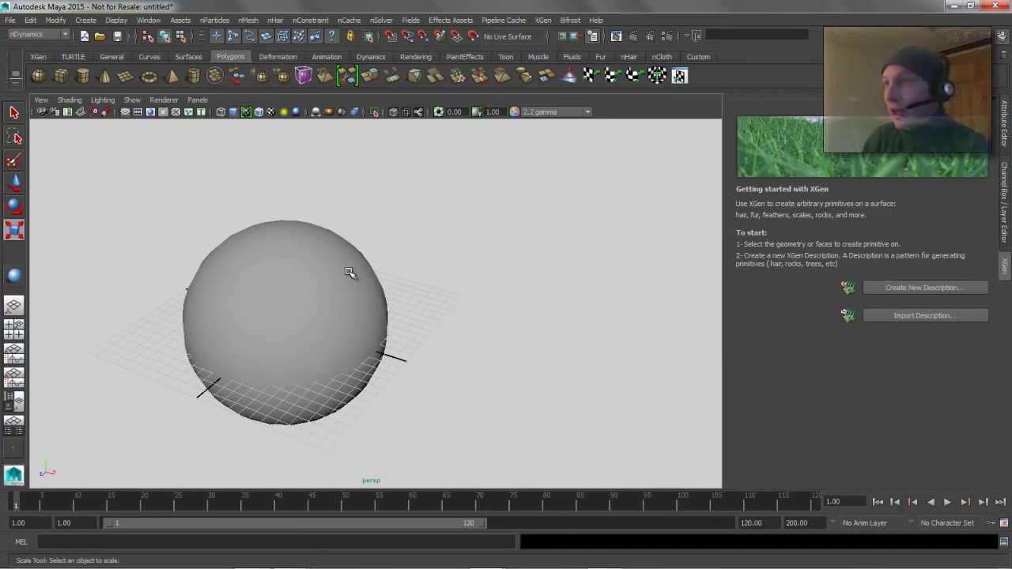
{"action": "left_click", "coordinate": [150, 57]}
{"action": "left_click", "coordinate": [101, 75]}
{"action": "key", "text": "space"}
{"action": "key", "text": "space"}
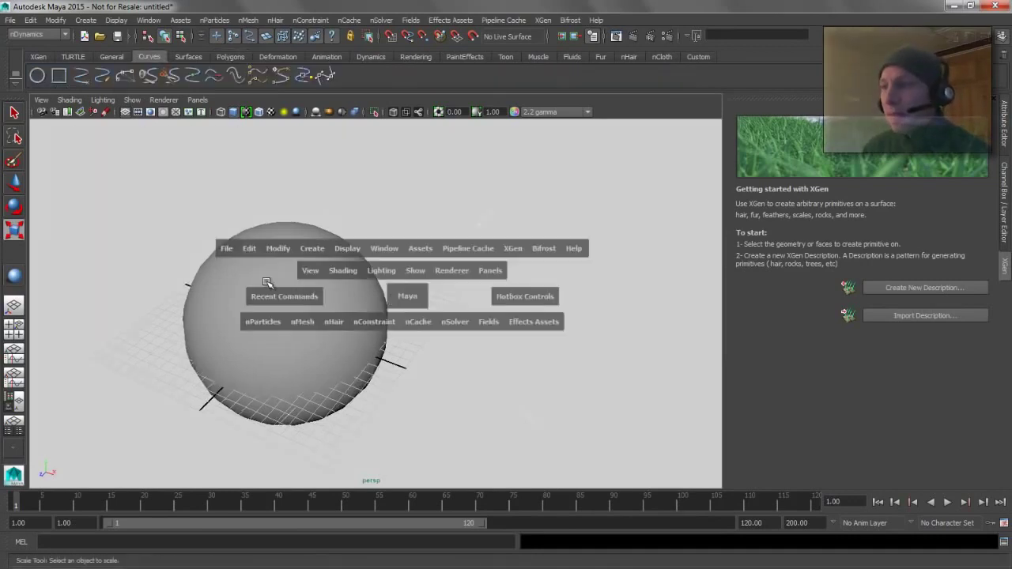
{"action": "right_click_drag", "start_coordinate": [537, 309], "coordinate": [297, 304], "text": "alt"}
{"action": "left_click", "coordinate": [103, 76]}
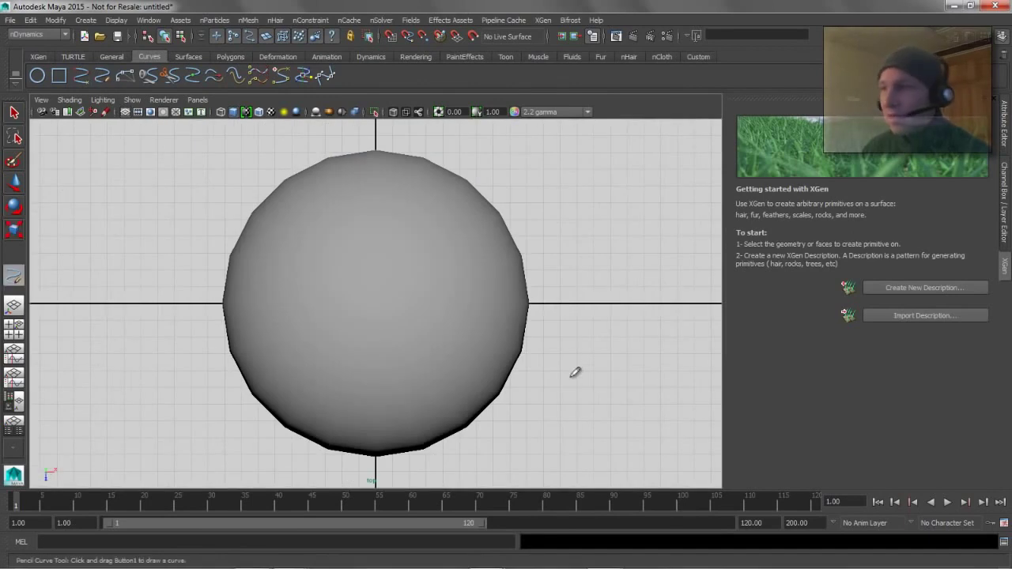
{"action": "mouse_move", "coordinate": [583, 292]}
{"action": "left_mouse_down"}
{"action": "mouse_move", "coordinate": [691, 334]}
{"action": "mouse_move", "coordinate": [669, 411]}
{"action": "mouse_move", "coordinate": [524, 393]}
{"action": "left_mouse_up"}
Return to the perspective view and inspect the drawn curve's placement relative to the sphere.
{"action": "key", "text": "space"}
{"action": "left_click_drag", "start_coordinate": [525, 393], "coordinate": [528, 320]}
{"action": "left_click_drag", "start_coordinate": [448, 300], "coordinate": [506, 318], "text": "alt"}
{"action": "right_click_drag", "start_coordinate": [462, 325], "coordinate": [509, 331], "text": "alt"}
{"action": "left_click_drag", "start_coordinate": [514, 327], "coordinate": [514, 336], "text": "alt"}
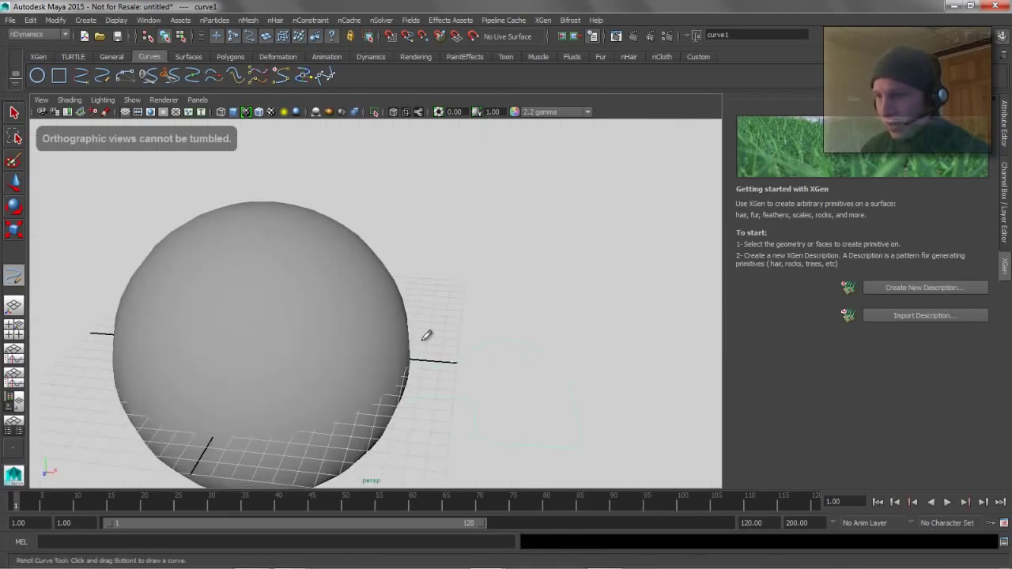
Redraw the freehand curve in the top view so it extends outward from the sphere's side.
{"action": "key", "text": "space"}
{"action": "mouse_move", "coordinate": [396, 329]}
{"action": "left_mouse_down"}
{"action": "mouse_move", "coordinate": [440, 320]}
{"action": "mouse_move", "coordinate": [598, 219]}
{"action": "mouse_move", "coordinate": [703, 380]}
{"action": "mouse_move", "coordinate": [503, 345]}
{"action": "left_mouse_up"}
{"action": "key", "text": "space"}
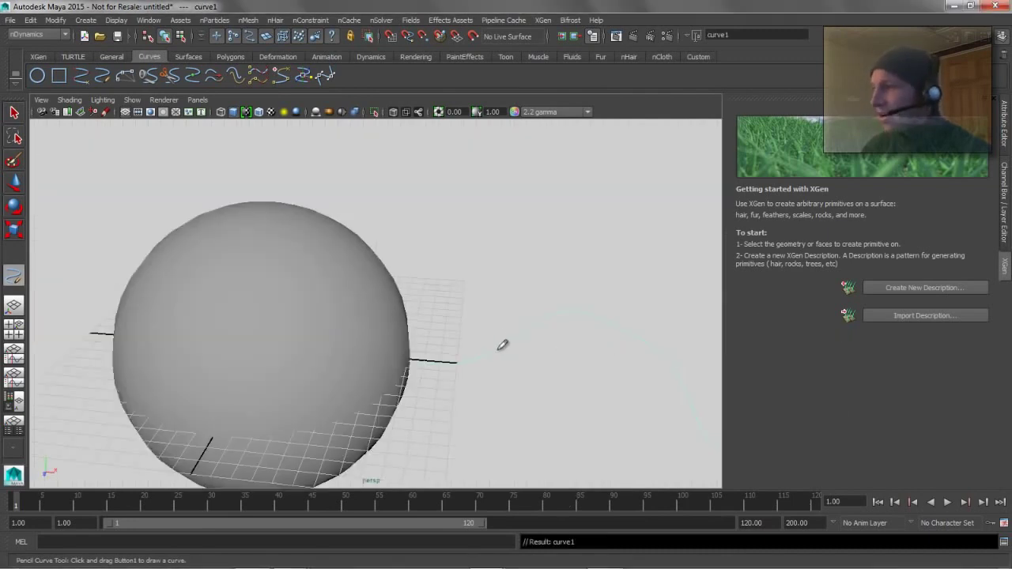
Make the drawn curve dynamic with NURBS curves output, Exact shape match, and attachment to the selected sphere.
{"action": "key", "text": "w"}
{"action": "left_click_drag", "start_coordinate": [415, 320], "coordinate": [332, 273], "text": "alt"}
{"action": "left_click", "coordinate": [483, 311]}
{"action": "left_click_drag", "start_coordinate": [434, 301], "coordinate": [464, 381], "text": "alt"}
{"action": "left_click", "coordinate": [351, 290]}
{"action": "left_click", "coordinate": [346, 268], "text": "shift"}
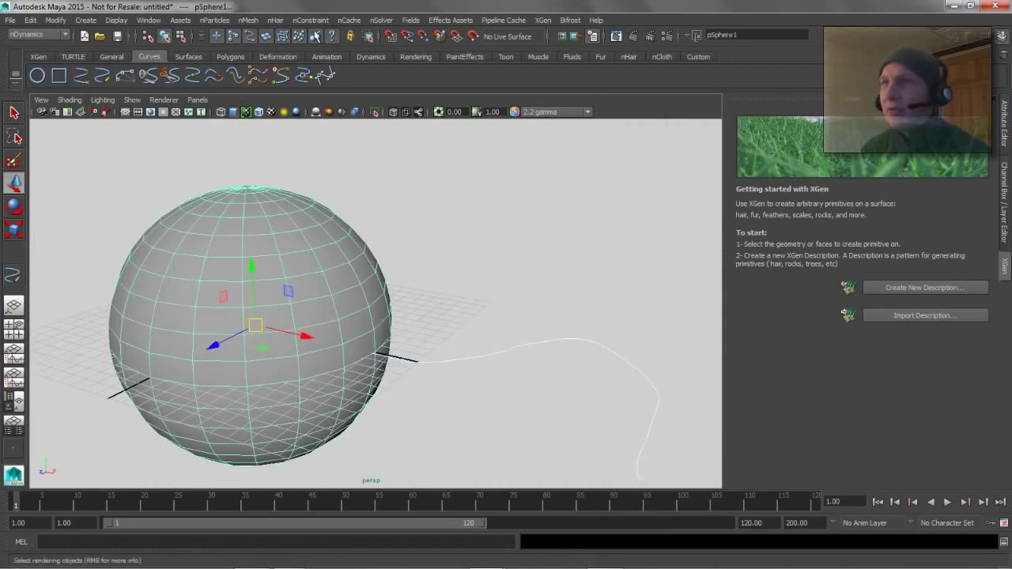
{"action": "left_click", "coordinate": [274, 20]}
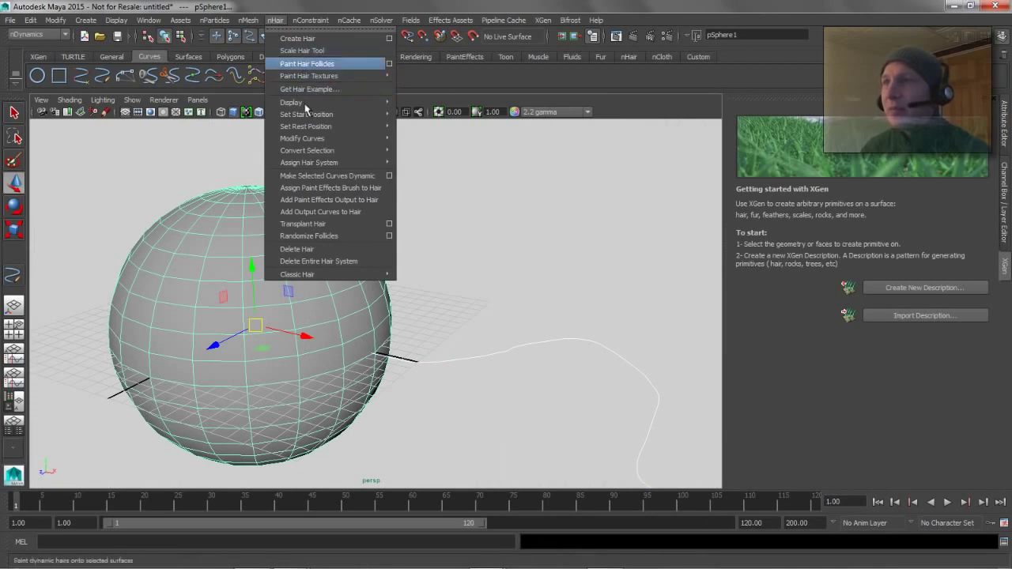
{"action": "left_click", "coordinate": [389, 174]}
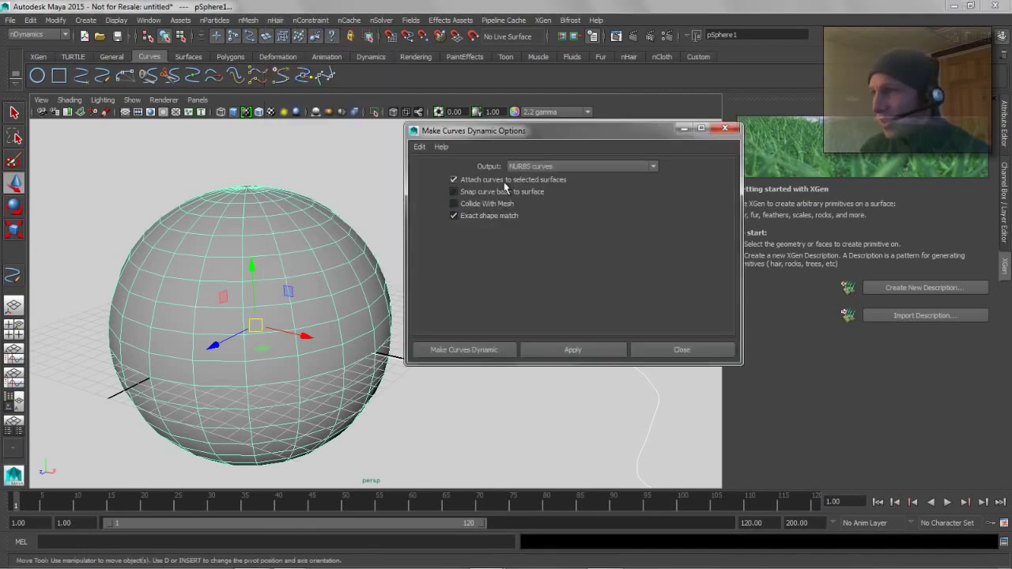
{"action": "left_click", "coordinate": [566, 350]}
{"action": "left_click", "coordinate": [673, 350]}
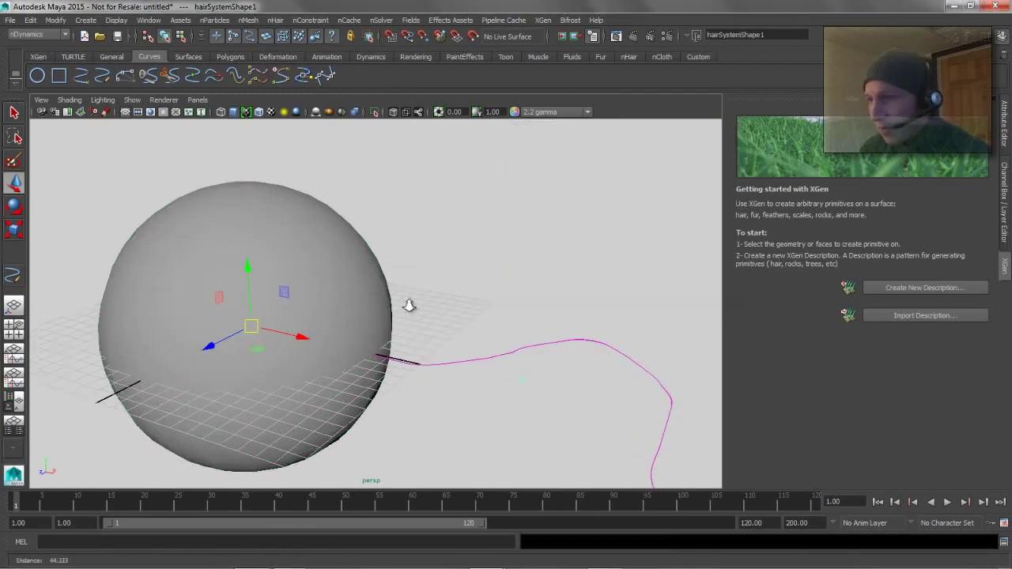
Examine the base of the dynamic curve and its follicle where they meet the sphere's surface.
{"action": "scroll", "coordinate": [406, 305], "scroll_direction": "up", "scroll_amount": 10}
{"action": "right_click_drag", "start_coordinate": [537, 291], "coordinate": [625, 291], "text": "alt"}
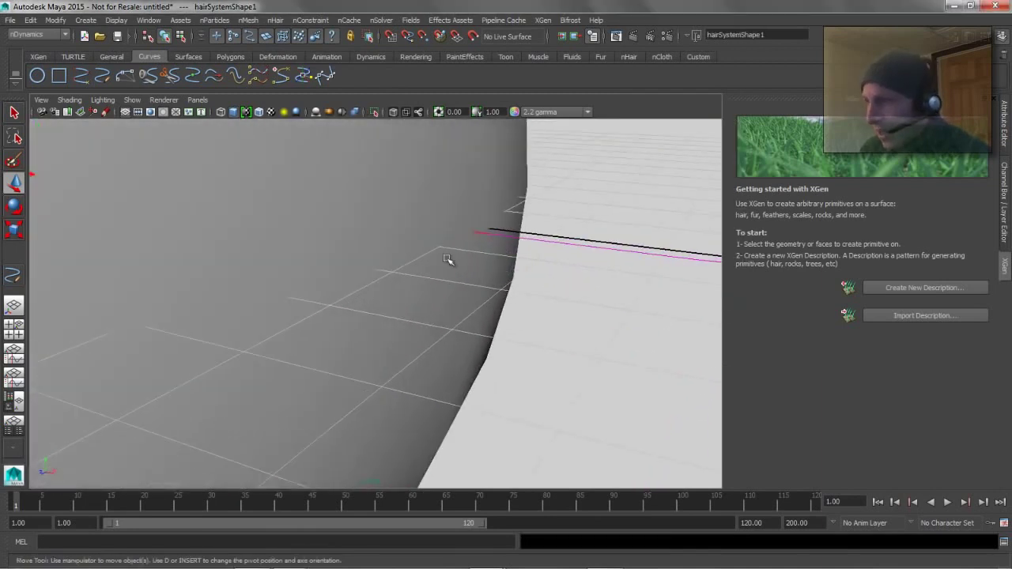
{"action": "middle_click_drag", "start_coordinate": [398, 279], "coordinate": [303, 335], "text": "alt"}
{"action": "right_click_drag", "start_coordinate": [331, 333], "coordinate": [438, 336], "text": "alt"}
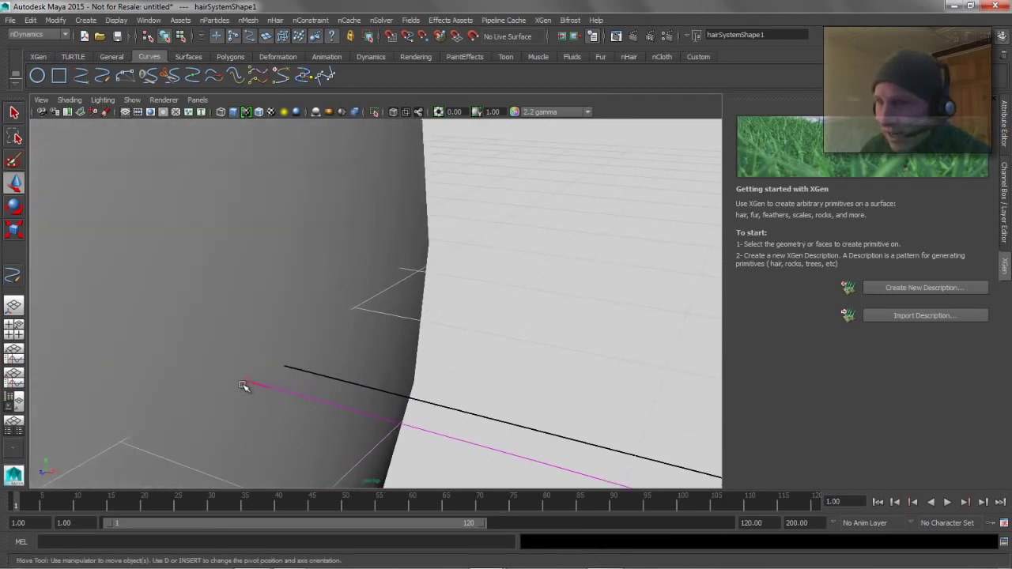
{"action": "left_click", "coordinate": [243, 385]}
{"action": "left_click_drag", "start_coordinate": [254, 387], "coordinate": [264, 389]}
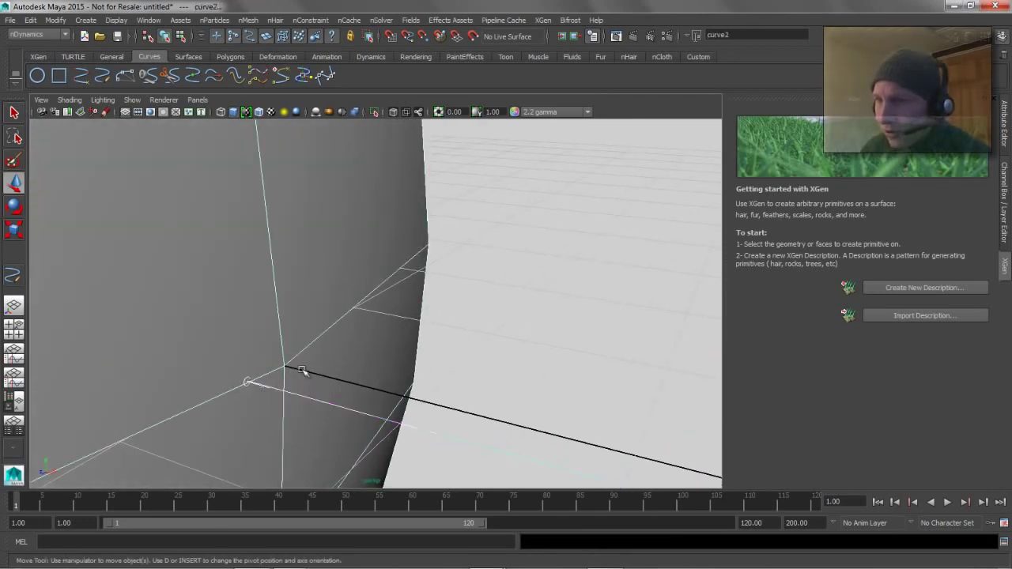
{"action": "left_click", "coordinate": [248, 303], "text": "shift"}
{"action": "left_click", "coordinate": [362, 309], "text": "shift"}
{"action": "left_click", "coordinate": [294, 361]}
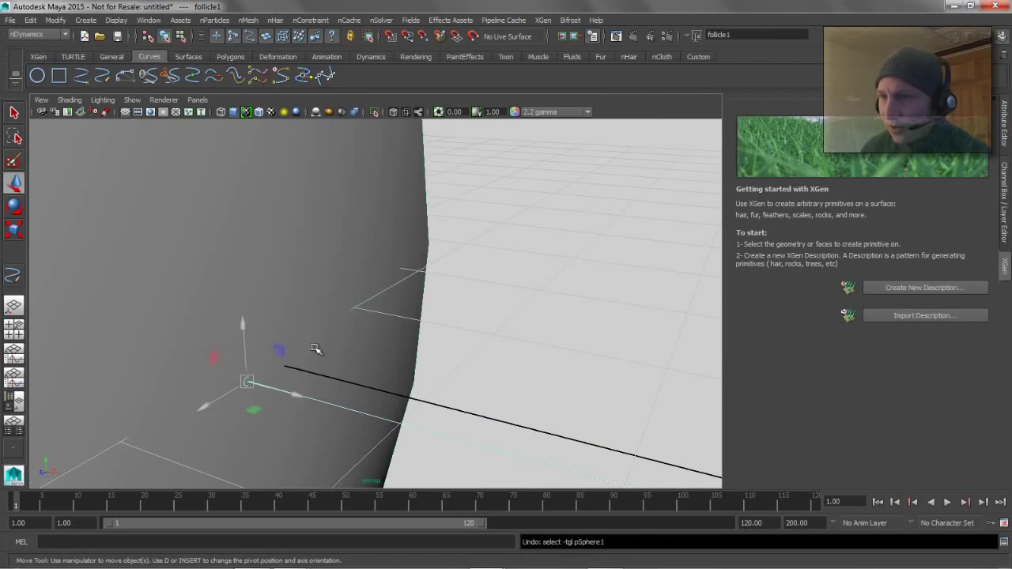
{"action": "left_click_drag", "start_coordinate": [317, 350], "coordinate": [434, 264], "text": "alt"}
{"action": "middle_click_drag", "start_coordinate": [434, 264], "coordinate": [481, 248], "text": "alt"}
{"action": "right_click_drag", "start_coordinate": [481, 249], "coordinate": [368, 266], "text": "alt"}
Test the attached curve by moving the sphere during interactive playback, then undo the move and rewind to the first frame.
{"action": "left_click", "coordinate": [343, 254]}
{"action": "right_click_drag", "start_coordinate": [509, 252], "coordinate": [372, 221], "text": "alt"}
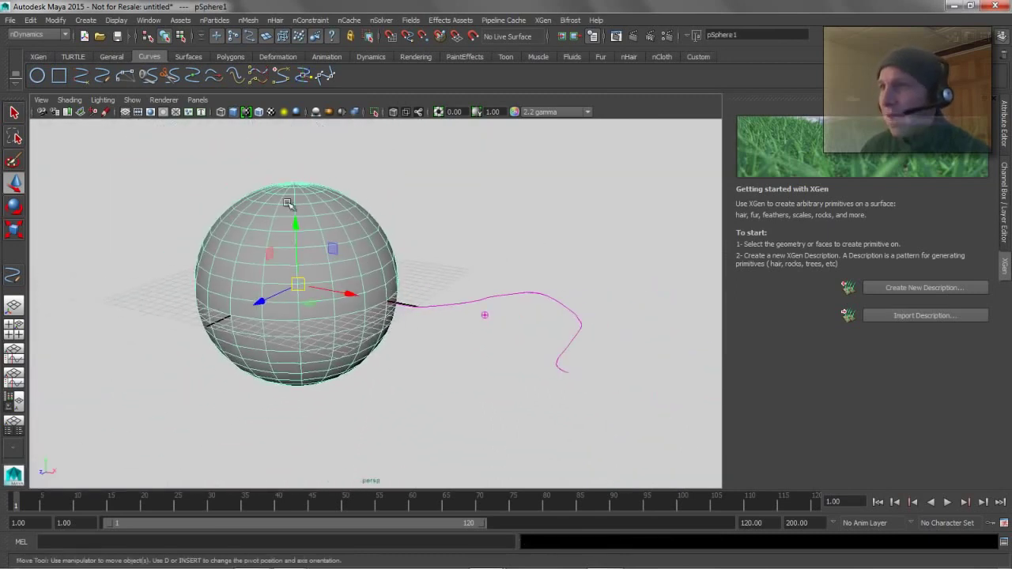
{"action": "left_click", "coordinate": [629, 57]}
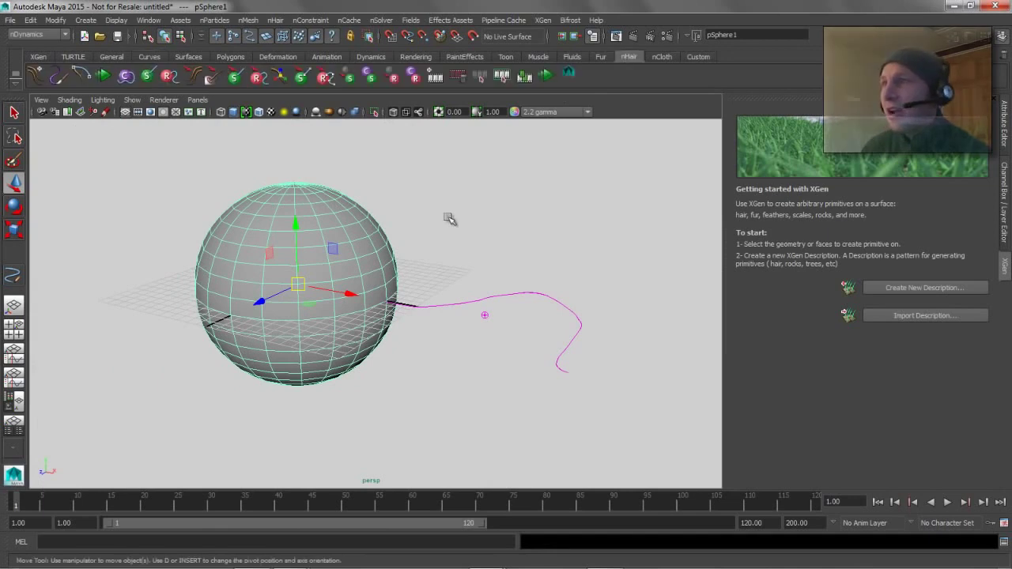
{"action": "left_click", "coordinate": [545, 75]}
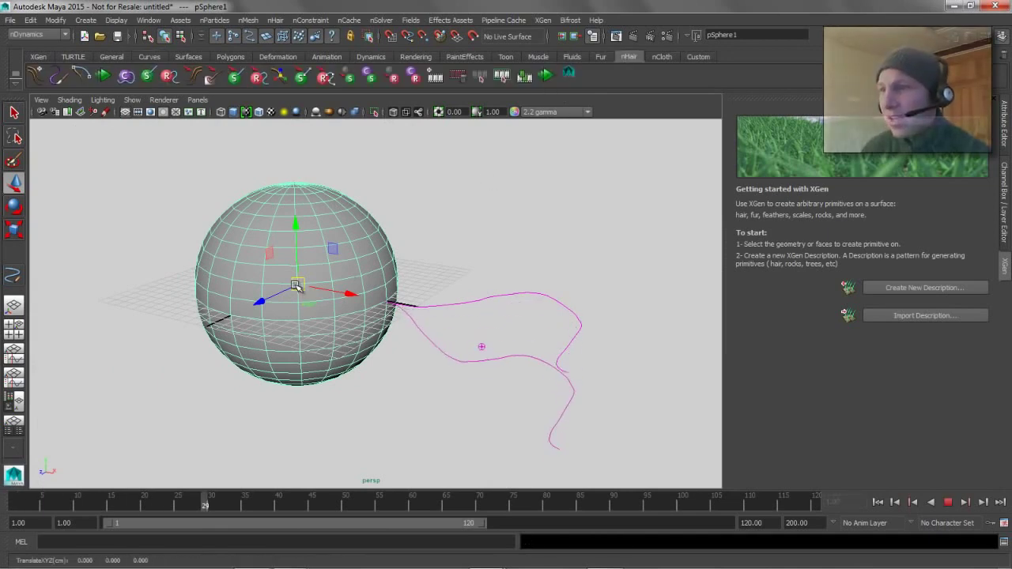
{"action": "mouse_move", "coordinate": [303, 293]}
{"action": "left_mouse_down"}
{"action": "mouse_move", "coordinate": [260, 316]}
{"action": "mouse_move", "coordinate": [280, 286]}
{"action": "mouse_move", "coordinate": [324, 275]}
{"action": "mouse_move", "coordinate": [292, 279]}
{"action": "left_mouse_up"}
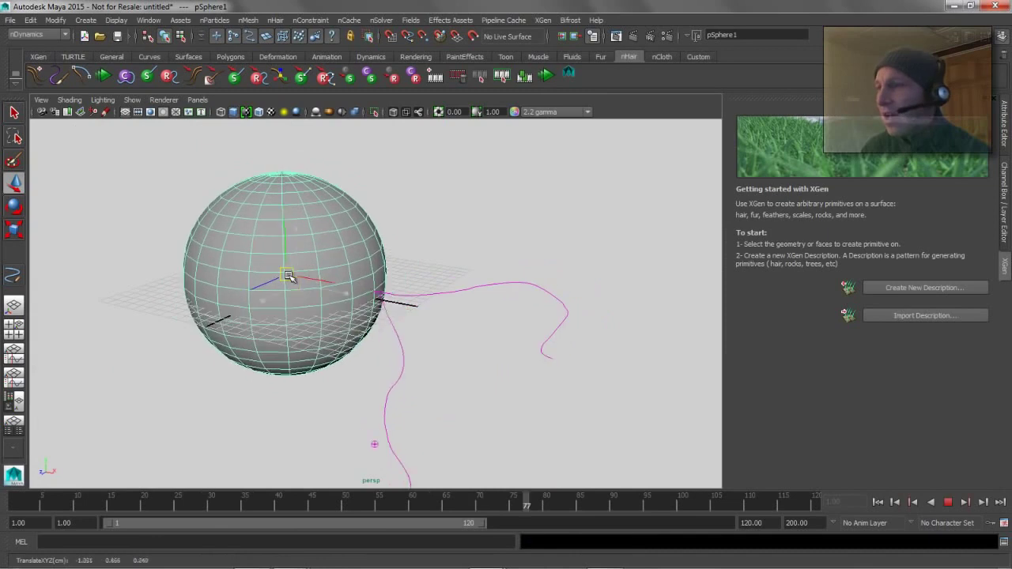
{"action": "key", "text": "ctrl+z"}
{"action": "scroll", "coordinate": [495, 293], "scroll_direction": "up", "scroll_amount": 7}
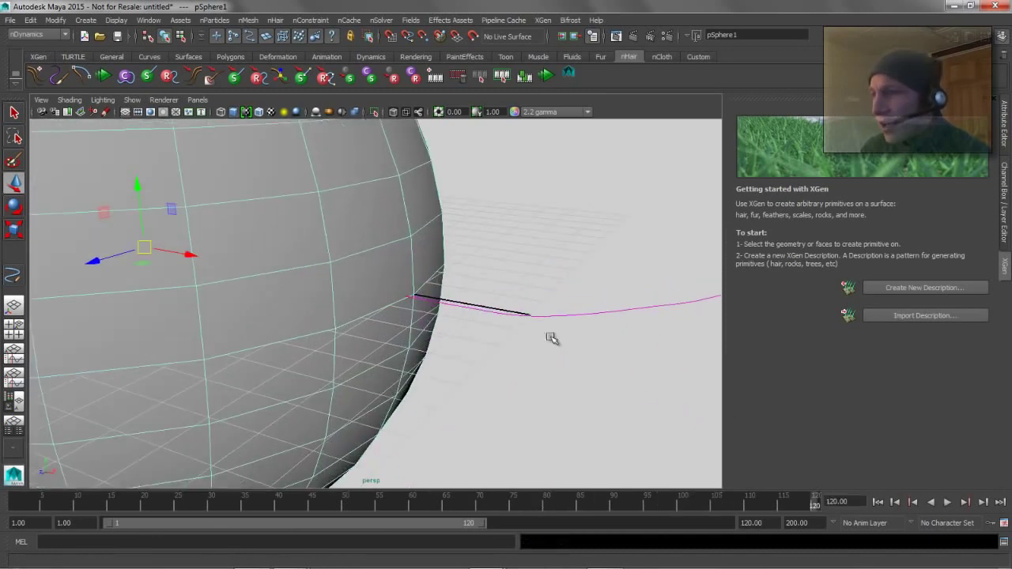
{"action": "left_click", "coordinate": [877, 501]}
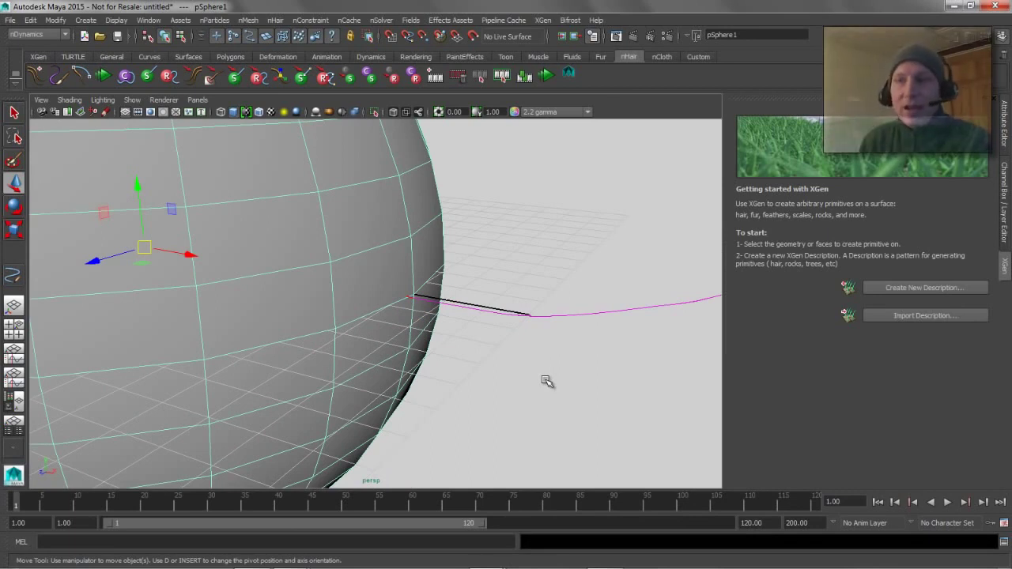
Undo the selections and the dynamic conversion, going back to the plain drawn curve being selected.
{"action": "right_click_drag", "start_coordinate": [522, 348], "coordinate": [197, 344], "text": "alt"}
{"action": "key", "text": "ctrl+z"}
{"action": "key", "text": "ctrl+z"}
{"action": "key", "text": "ctrl+z"}
{"action": "key", "text": "ctrl+z"}
{"action": "key", "text": "ctrl+z"}
{"action": "key", "text": "ctrl+z"}
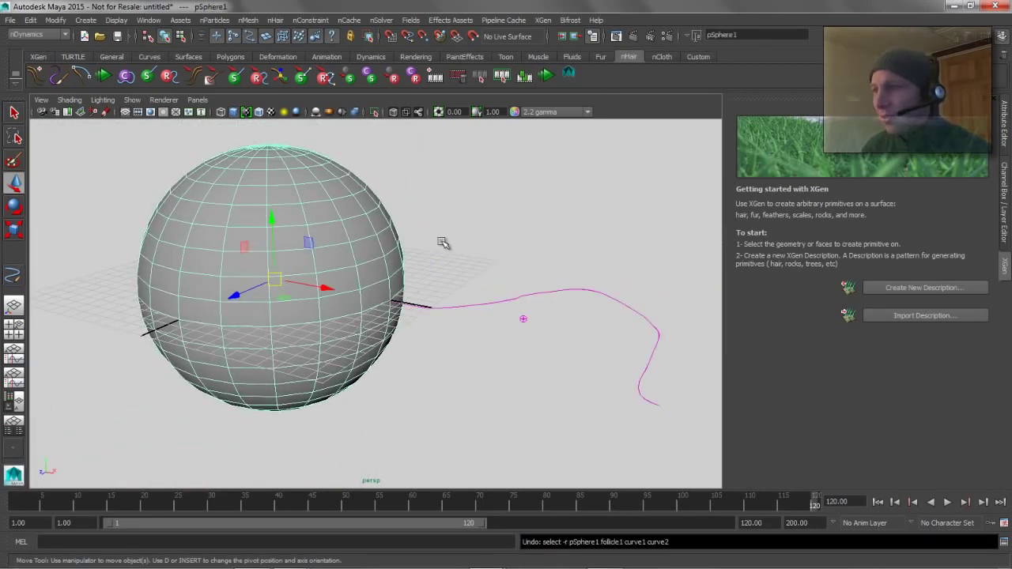
{"action": "key", "text": "ctrl+z"}
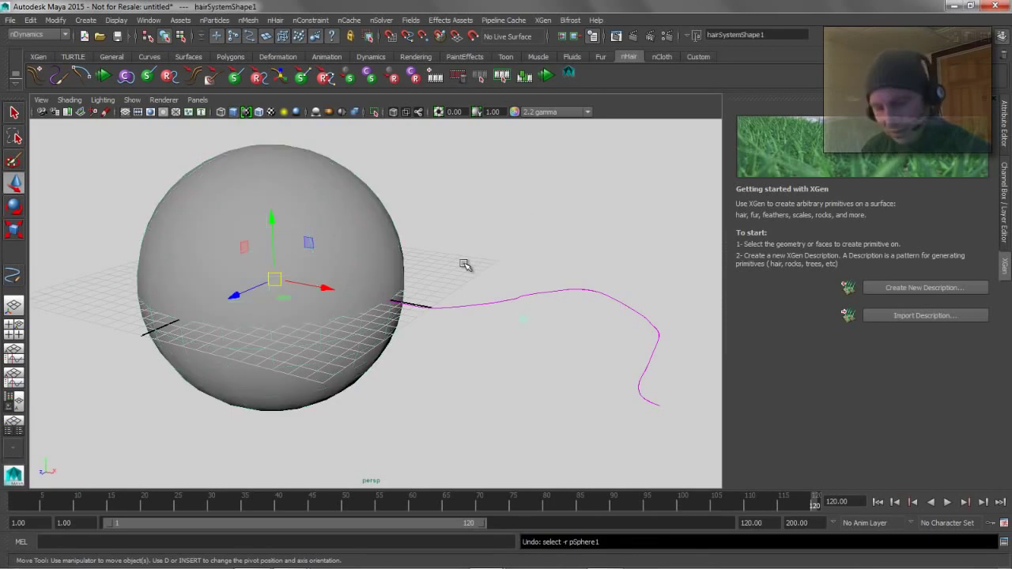
{"action": "key", "text": "ctrl+z"}
{"action": "key", "text": "ctrl+z"}
{"action": "key", "text": "ctrl+z"}
{"action": "key", "text": "ctrl+z"}
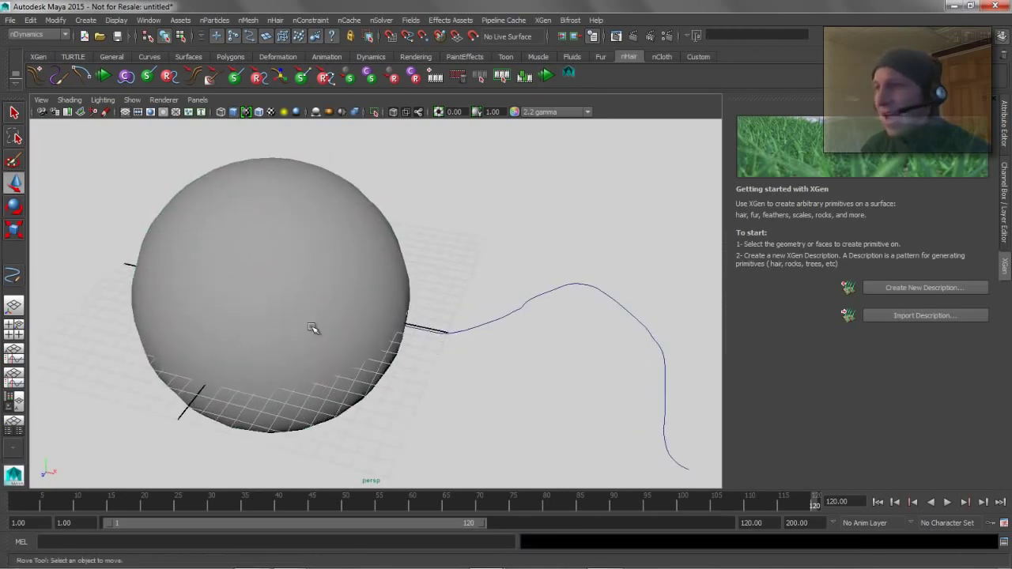
{"action": "key", "text": "ctrl+z"}
{"action": "key", "text": "ctrl+z"}
{"action": "key", "text": "ctrl+z"}
{"action": "key", "text": "ctrl+z"}
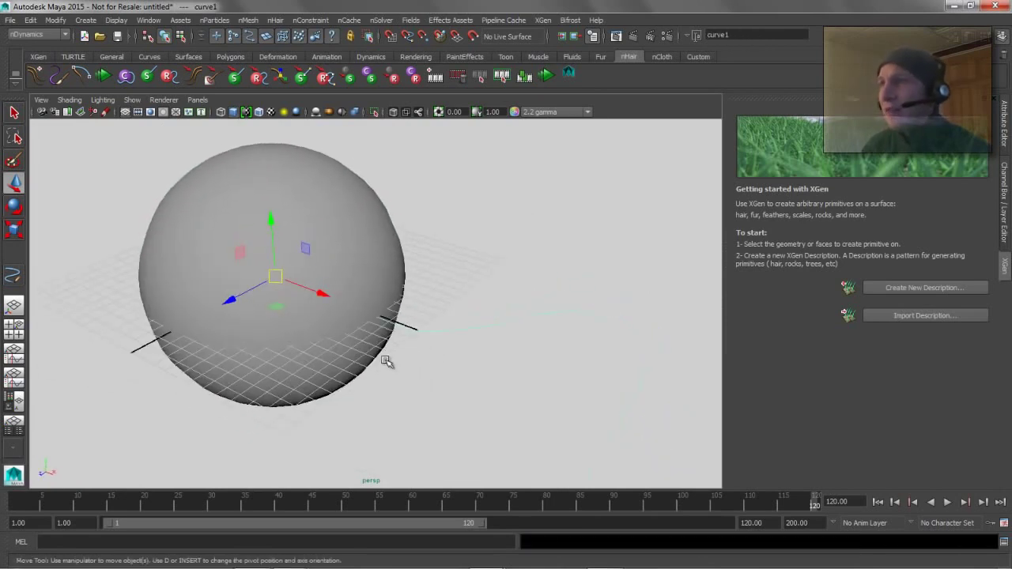
{"action": "key", "text": "ctrl+z"}
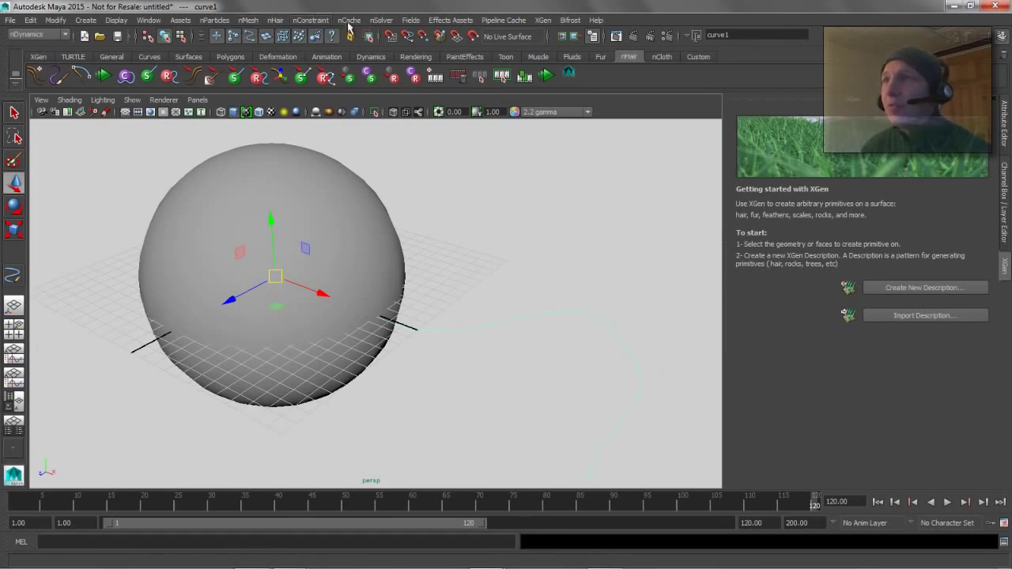
Make the selected curve dynamic with NURBS curves output and Exact shape match, with Attach curves to selected surfaces turned off.
{"action": "left_click", "coordinate": [275, 21]}
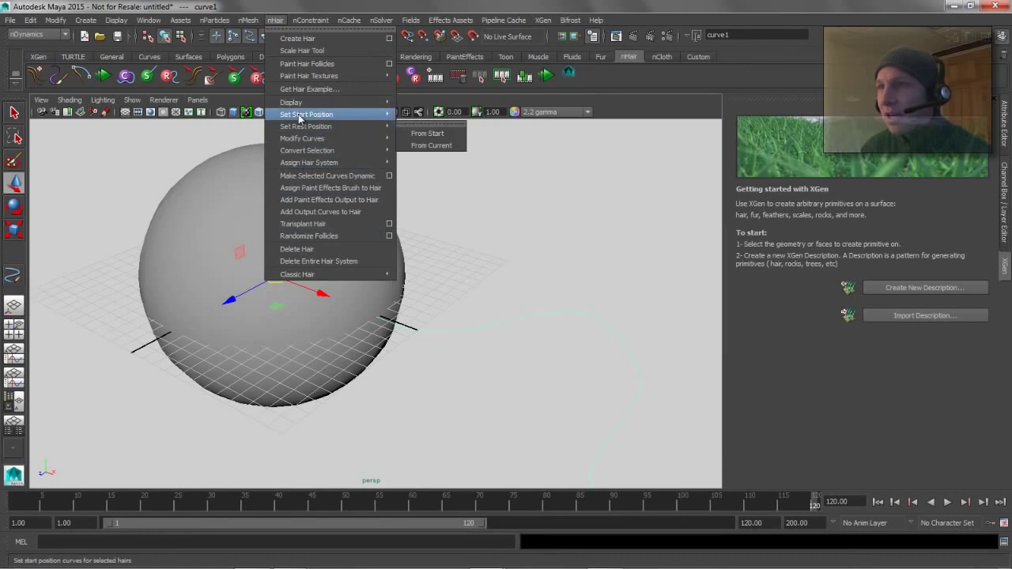
{"action": "mouse_move", "coordinate": [308, 103]}
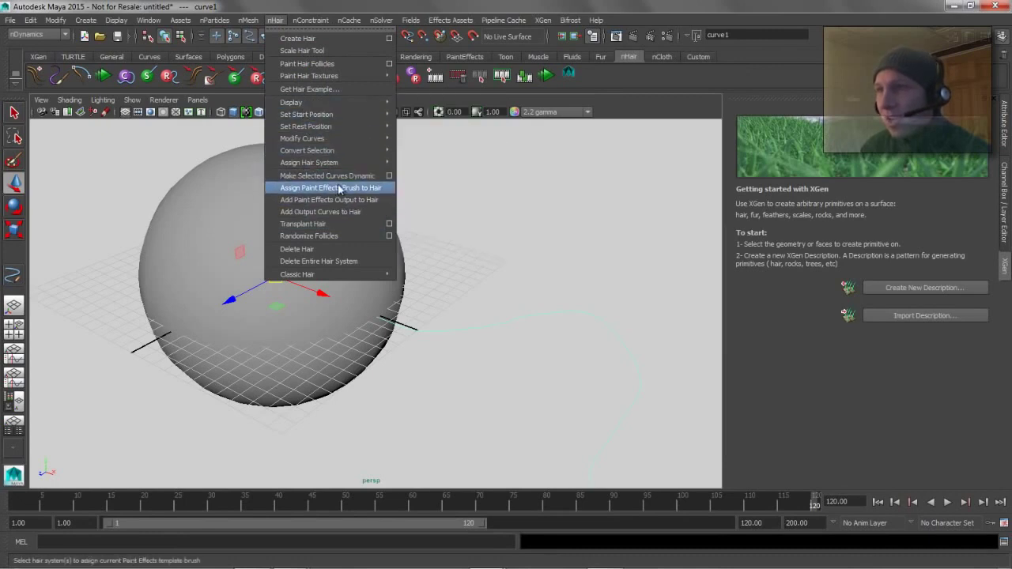
{"action": "left_click", "coordinate": [389, 176]}
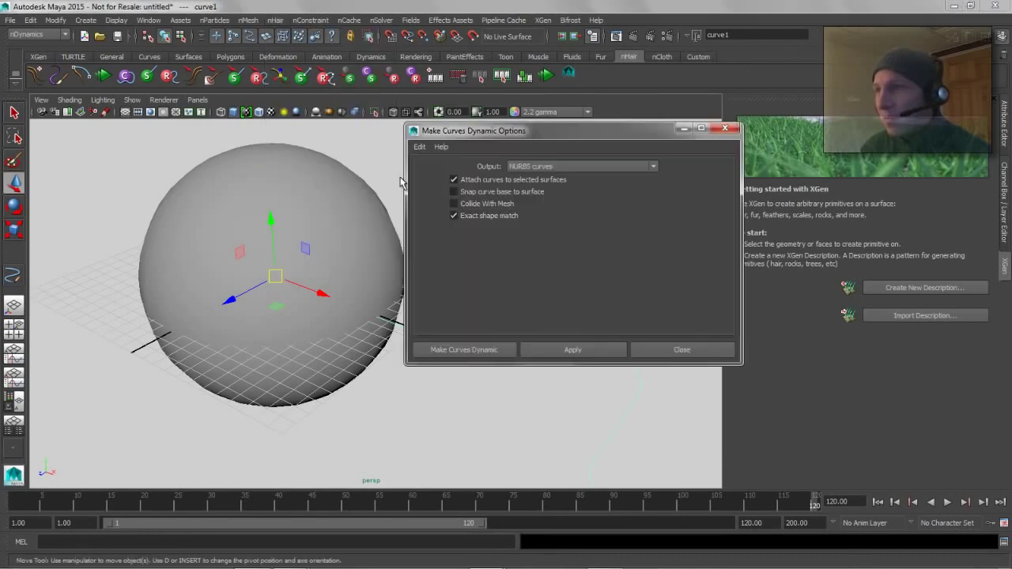
{"action": "left_click", "coordinate": [463, 180]}
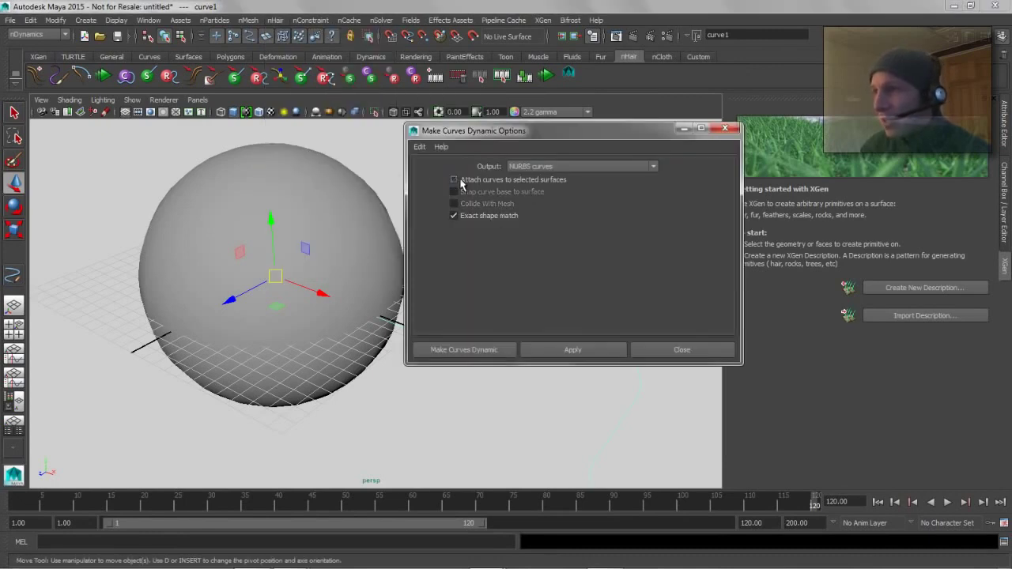
{"action": "left_click", "coordinate": [571, 351]}
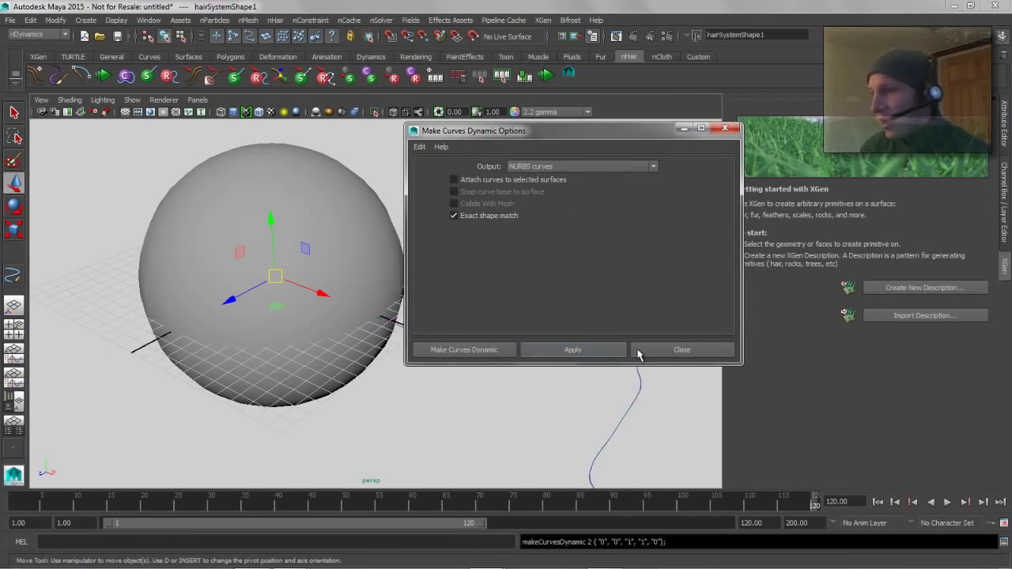
{"action": "left_click", "coordinate": [650, 351]}
{"action": "left_click_drag", "start_coordinate": [607, 351], "coordinate": [579, 395], "text": "alt"}
{"action": "scroll", "coordinate": [579, 395], "scroll_direction": "down", "scroll_amount": 3}
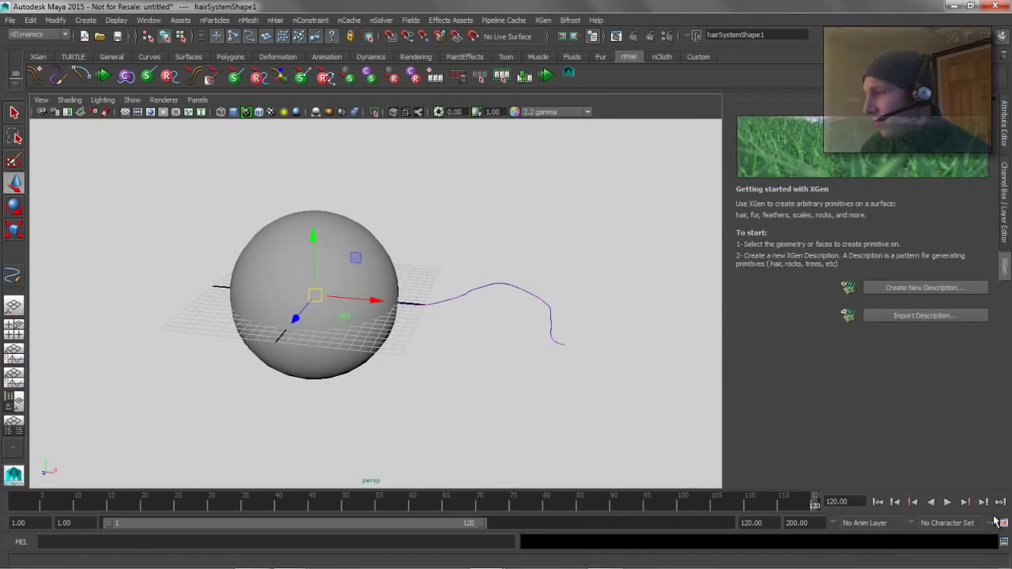
Extend the playback range end to 30000 and run the hair simulation briefly from the first frame.
{"action": "left_click", "coordinate": [878, 502]}
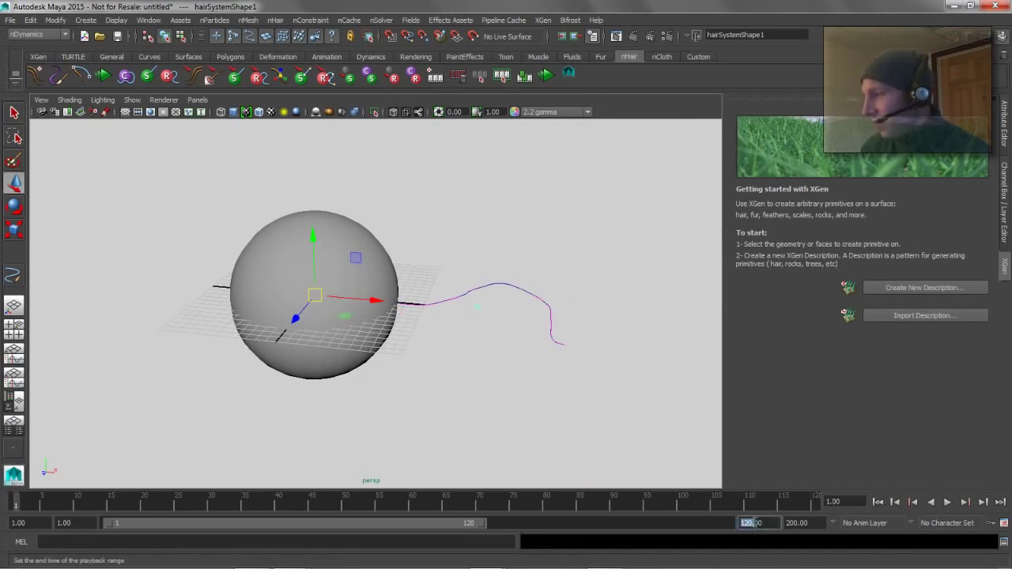
{"action": "left_click_drag", "start_coordinate": [765, 523], "coordinate": [700, 524]}
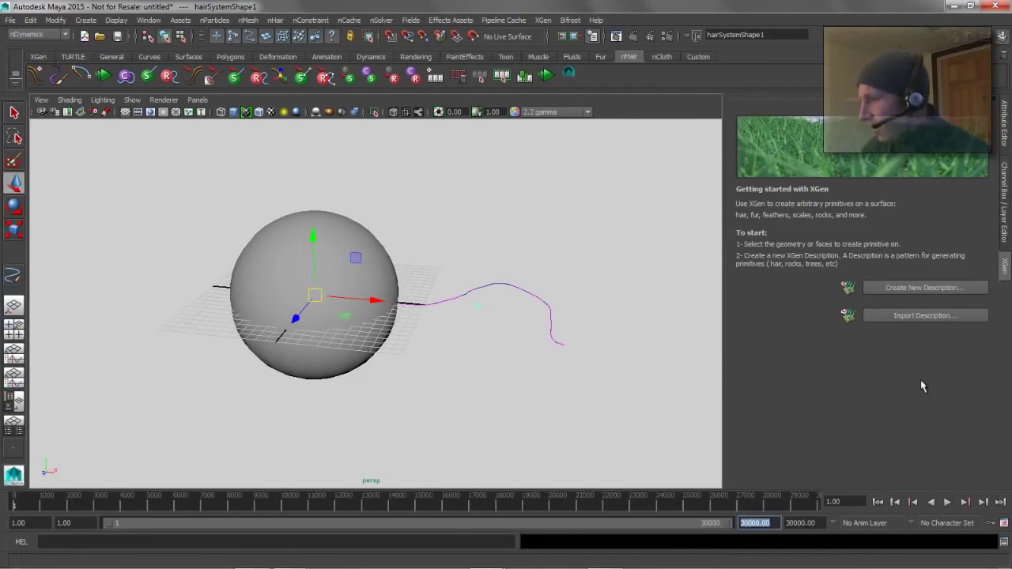
{"action": "left_click", "coordinate": [947, 502]}
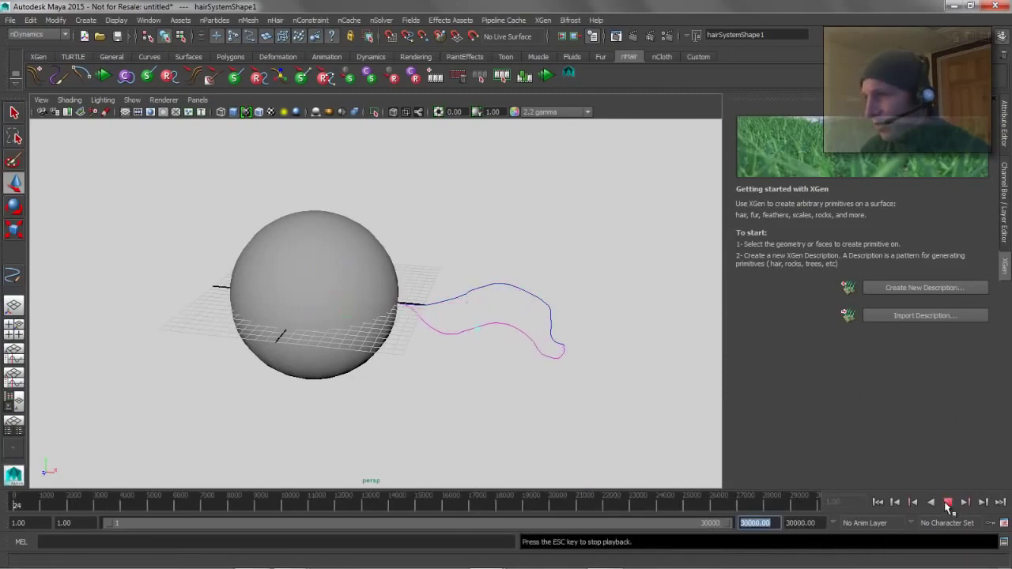
{"action": "left_click", "coordinate": [947, 502]}
{"action": "left_click_drag", "start_coordinate": [309, 293], "coordinate": [261, 297], "text": "alt"}
{"action": "right_click_drag", "start_coordinate": [260, 297], "coordinate": [441, 375], "text": "alt"}
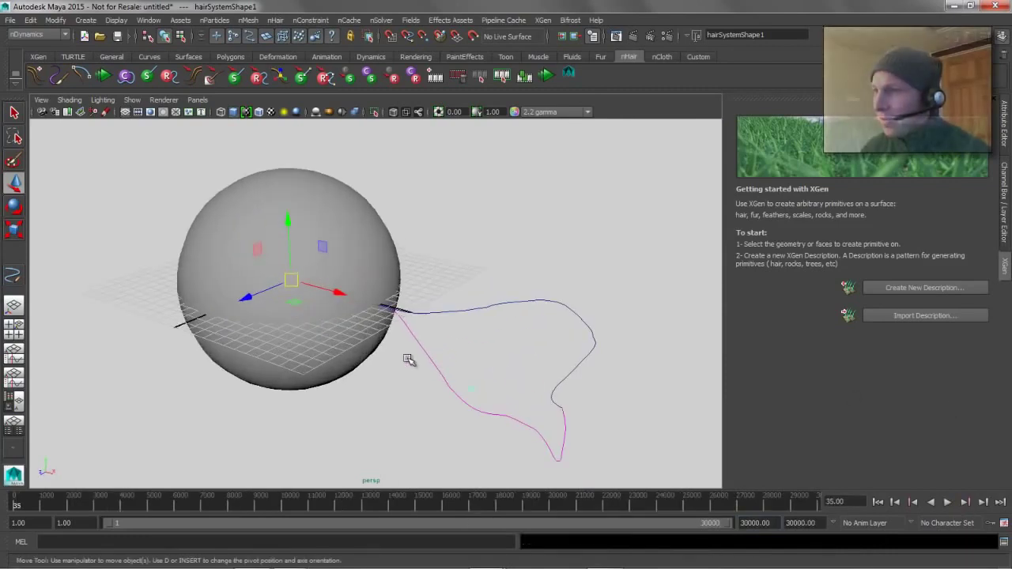
Set the Point Lock of the simulated output curve's follicle to Base.
{"action": "left_click", "coordinate": [405, 364]}
{"action": "left_click", "coordinate": [1004, 127]}
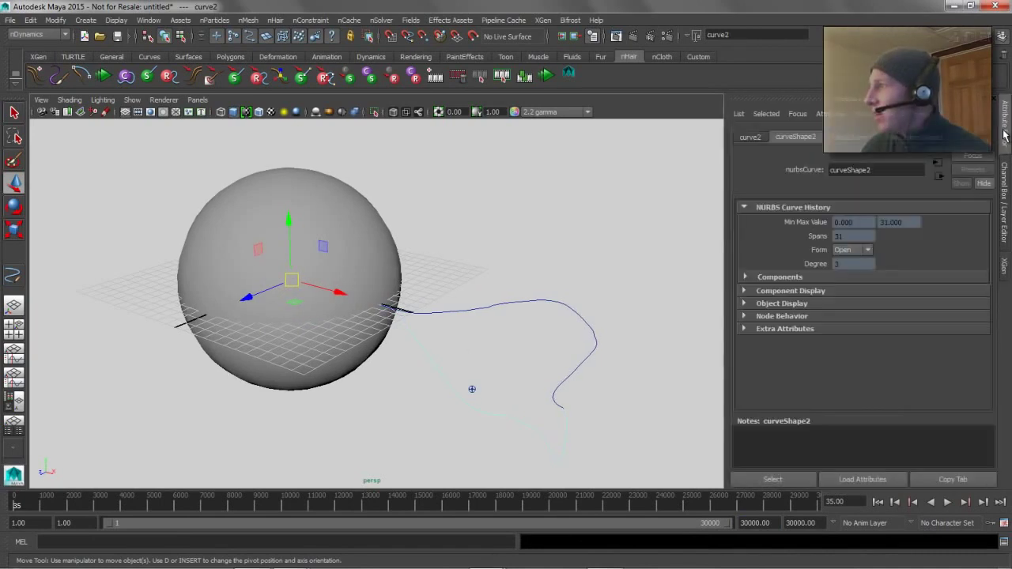
{"action": "left_click", "coordinate": [937, 176]}
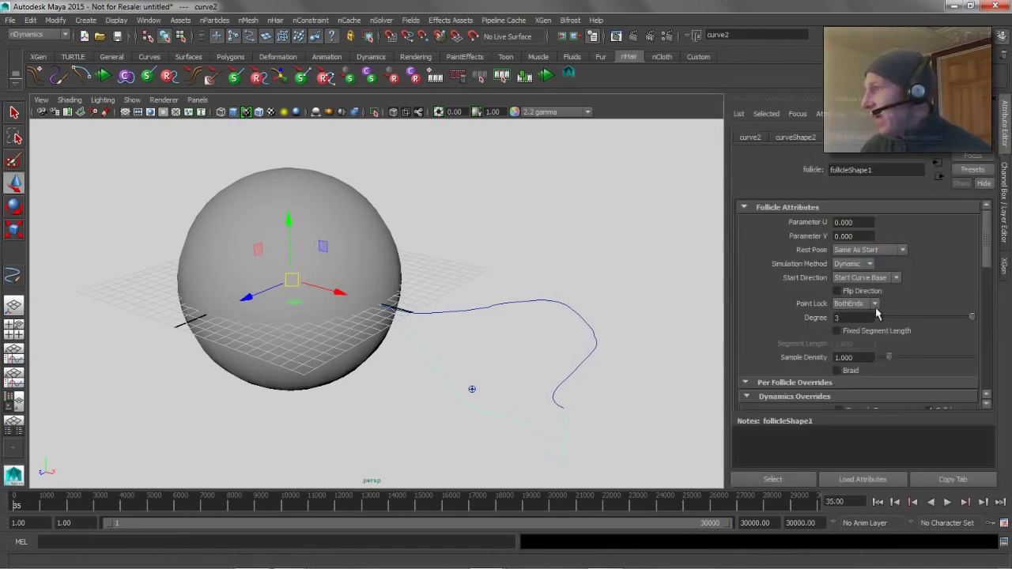
{"action": "left_click", "coordinate": [860, 305]}
{"action": "left_click", "coordinate": [840, 324]}
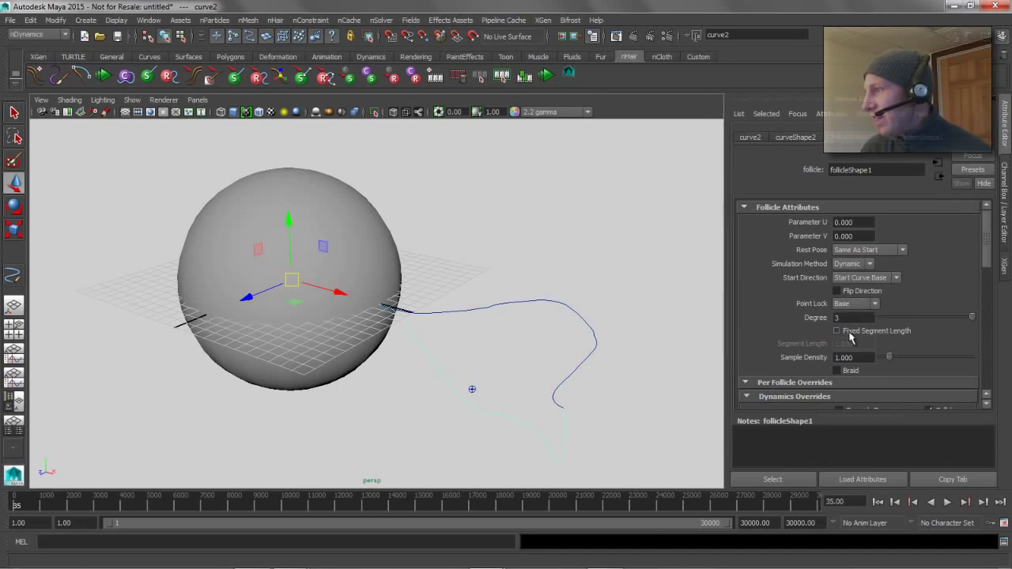
Replay the simulation briefly from the first frame to check how the base-locked curve falls.
{"action": "left_click", "coordinate": [877, 503]}
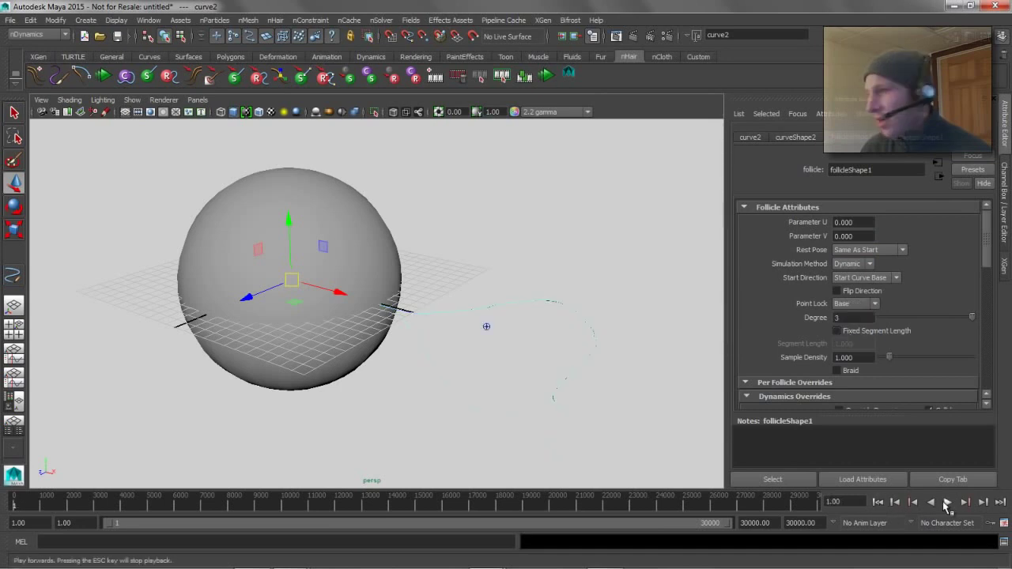
{"action": "left_click", "coordinate": [947, 503]}
{"action": "left_click", "coordinate": [947, 503]}
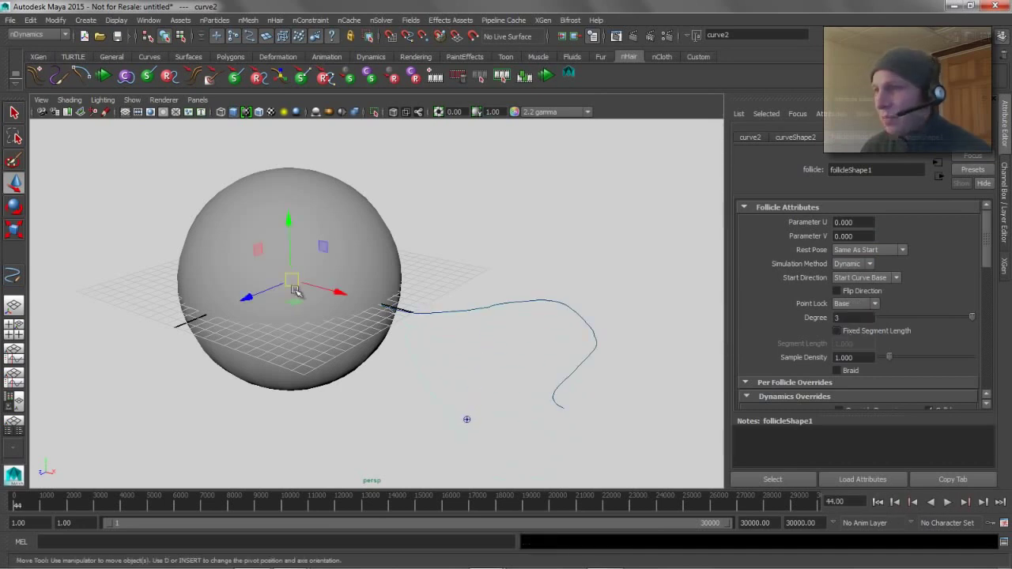
Move the sphere during interactive playback to test whether the curve follows it, and return to the first frame.
{"action": "left_click", "coordinate": [253, 194]}
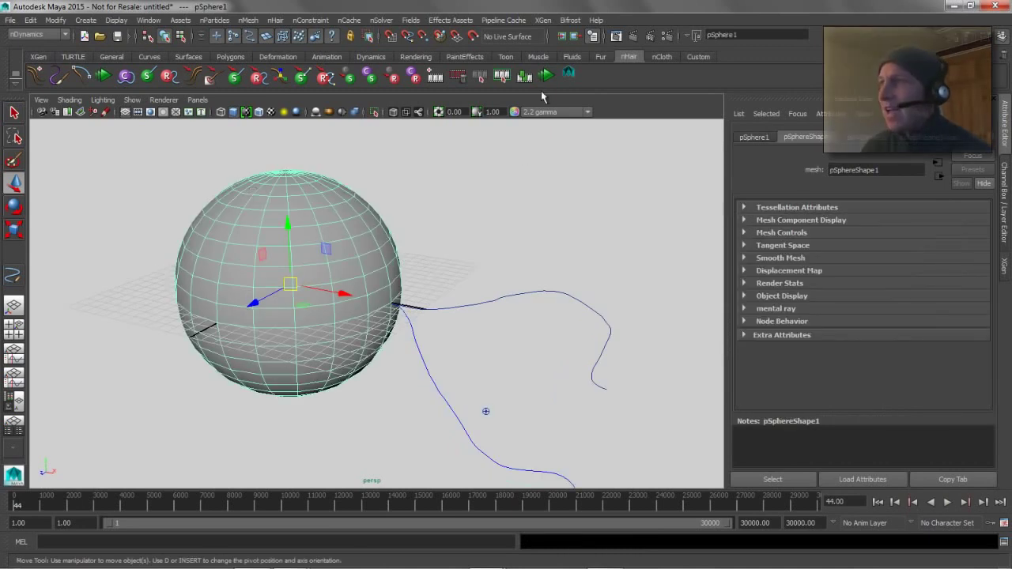
{"action": "left_click", "coordinate": [546, 75]}
{"action": "left_click_drag", "start_coordinate": [290, 286], "coordinate": [251, 269]}
{"action": "key", "text": "ctrl+z"}
{"action": "left_click", "coordinate": [948, 503]}
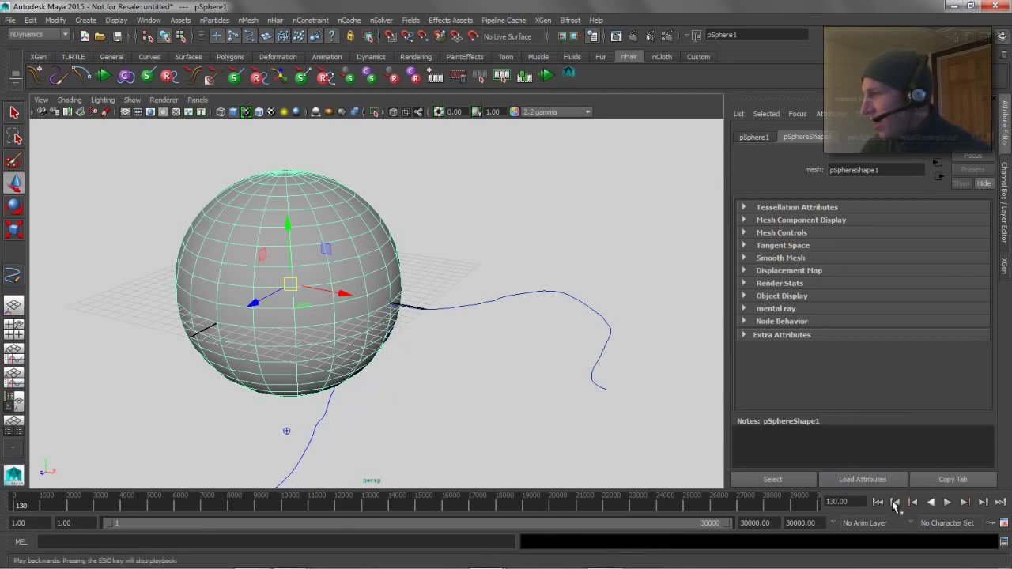
{"action": "left_click", "coordinate": [878, 502]}
{"action": "left_click", "coordinate": [406, 198]}
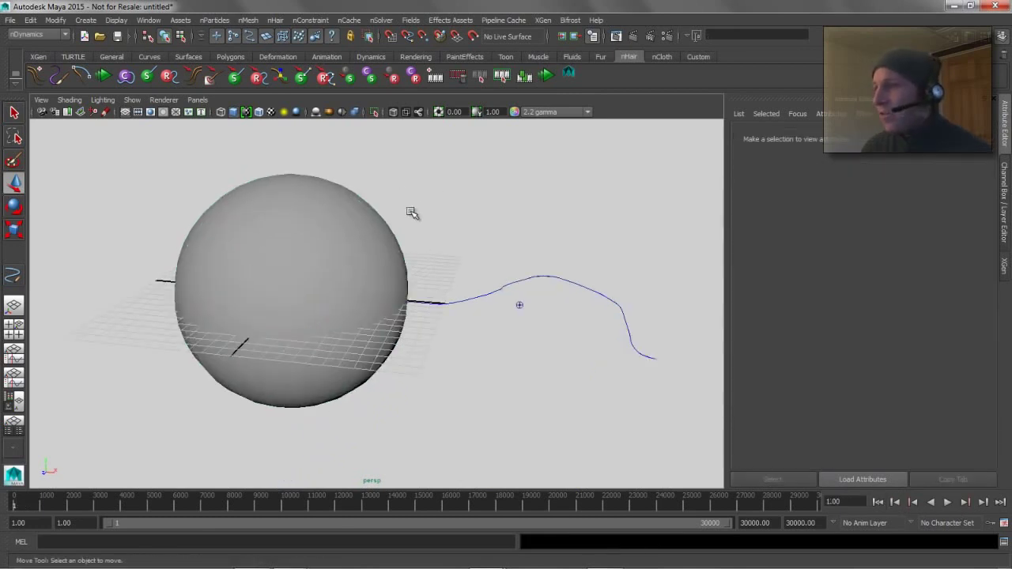
Make the sphere an nMesh passive collider.
{"action": "left_click_drag", "start_coordinate": [412, 213], "coordinate": [343, 297], "text": "alt"}
{"action": "left_click", "coordinate": [354, 210]}
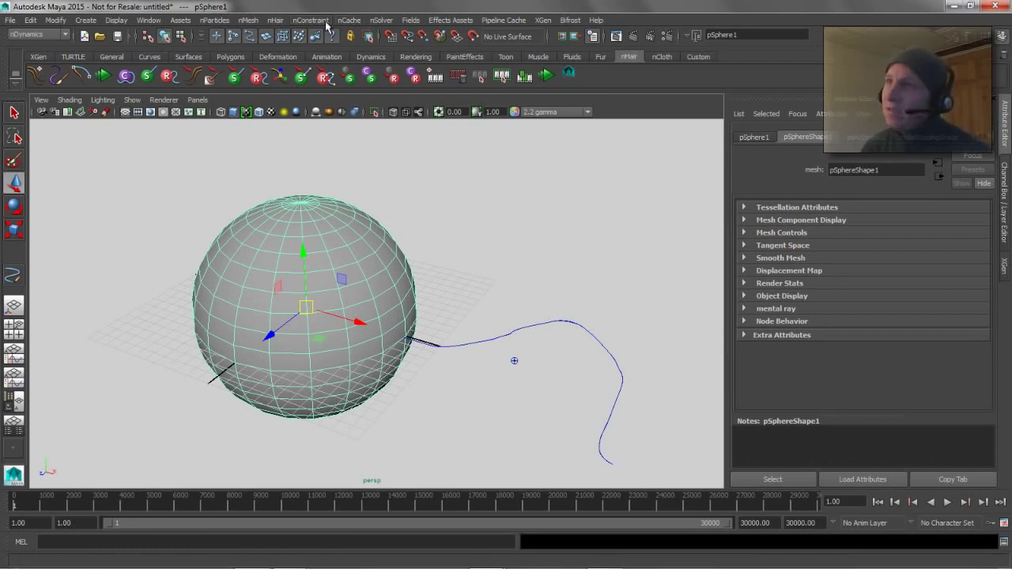
{"action": "left_click", "coordinate": [248, 20]}
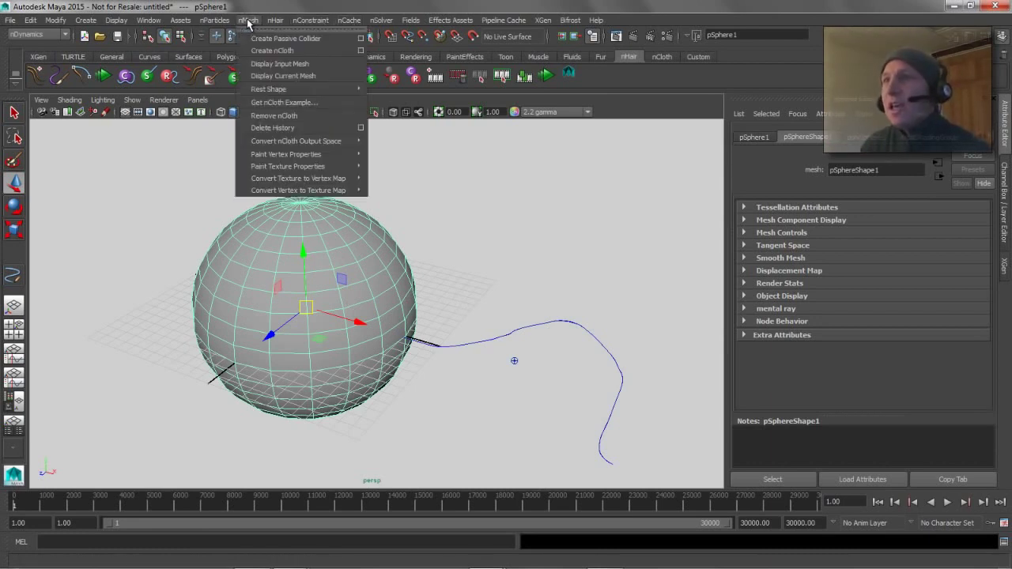
{"action": "left_click", "coordinate": [285, 38]}
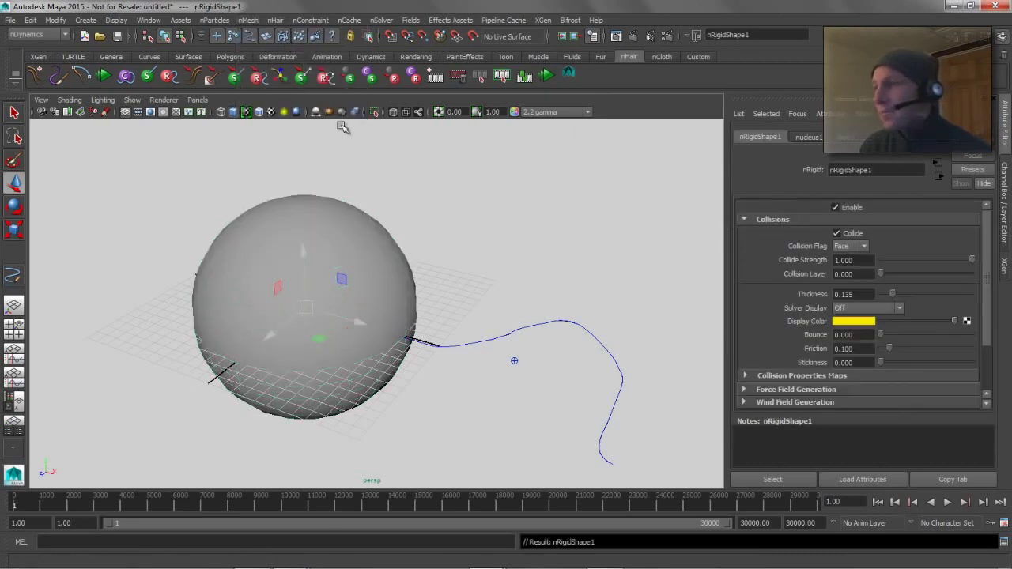
{"action": "left_click", "coordinate": [435, 169]}
Switch the workspace to the Outliner beside the perspective view.
{"action": "key", "text": "space"}
{"action": "left_click_drag", "start_coordinate": [394, 173], "coordinate": [391, 199]}
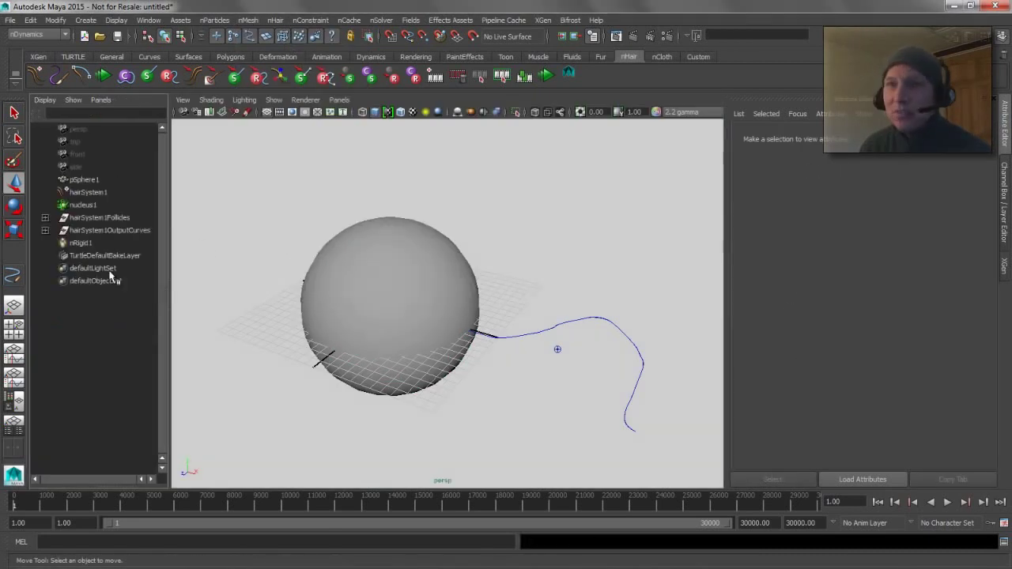
{"action": "left_click", "coordinate": [418, 250]}
{"action": "left_click", "coordinate": [503, 235]}
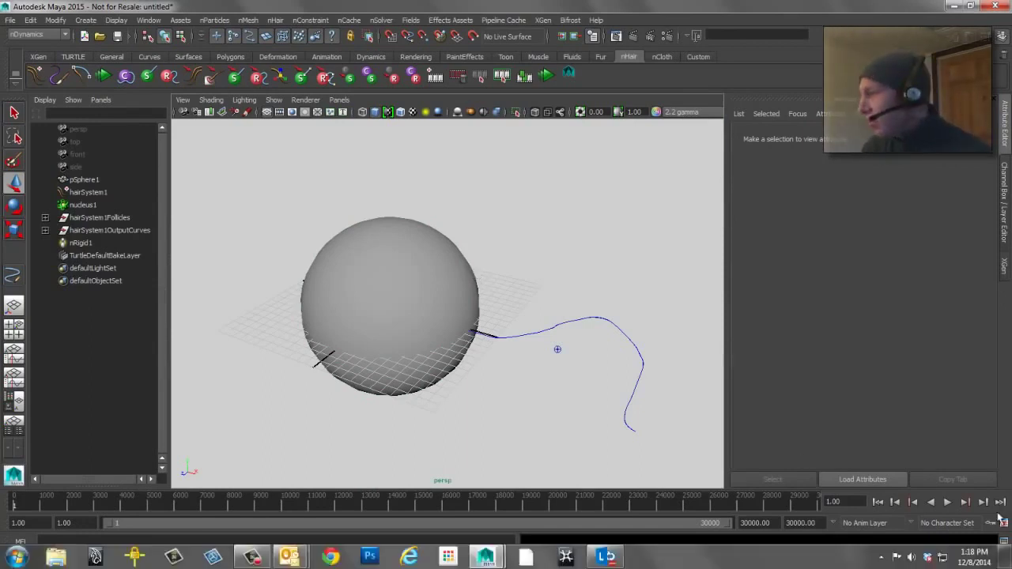
Run the MEL command connectAttr nRigid1.nucleusId hairSystem1.attachObjectId; from the Script Editor and minimize the editor.
{"action": "left_click", "coordinate": [1003, 542]}
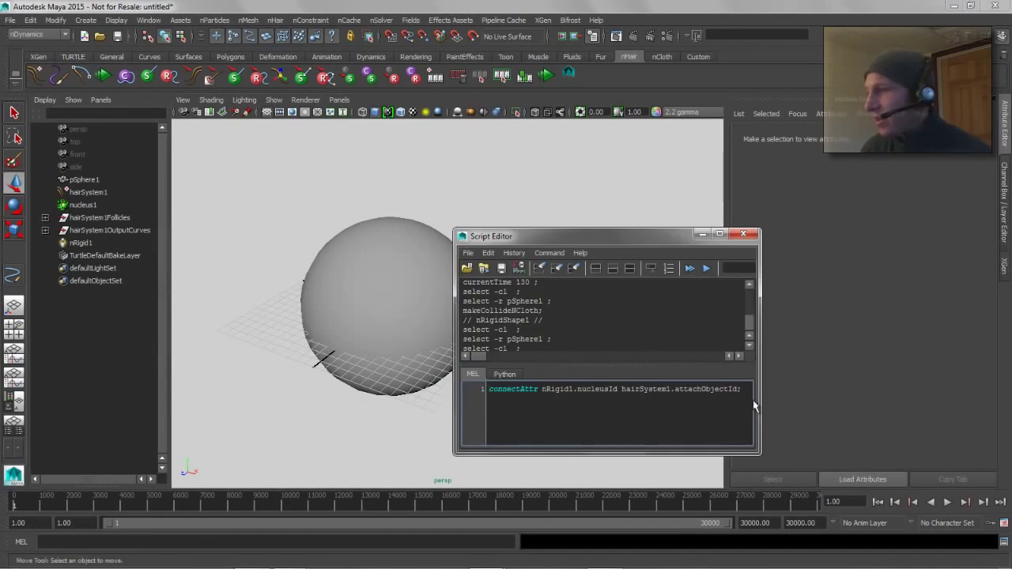
{"action": "left_click_drag", "start_coordinate": [759, 401], "coordinate": [834, 403]}
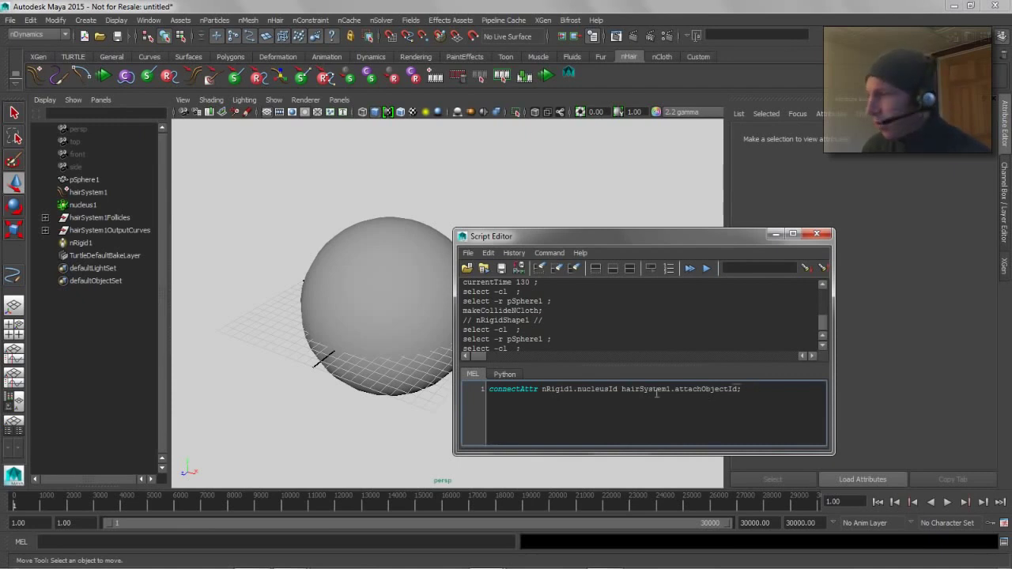
{"action": "key", "text": "ctrl+a"}
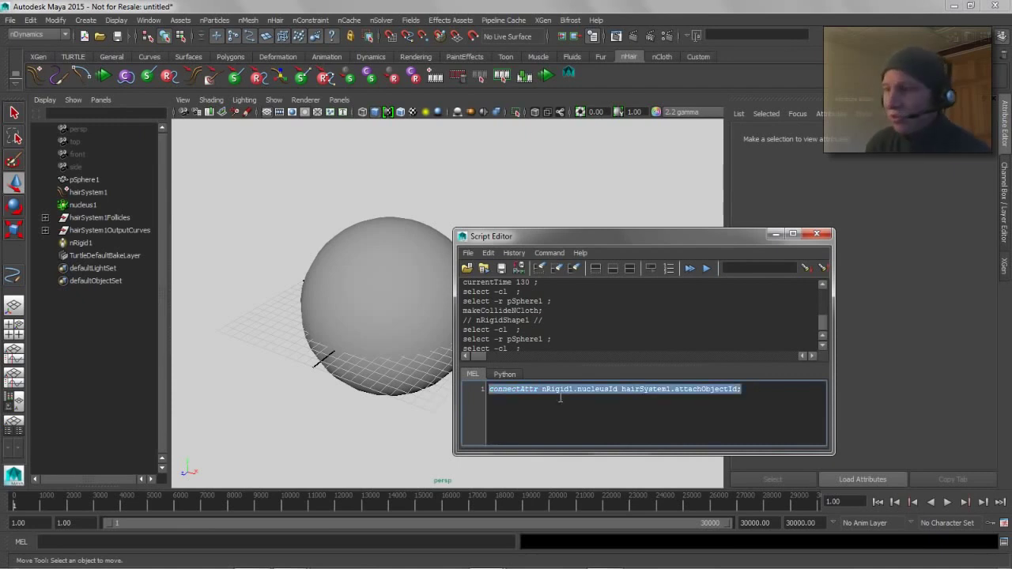
{"action": "left_click", "coordinate": [754, 391]}
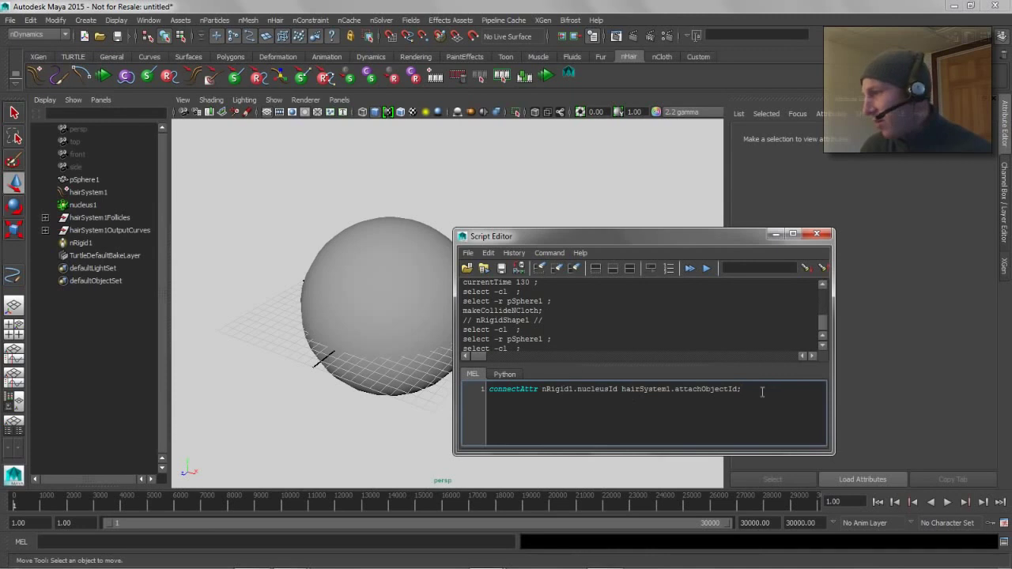
{"action": "key", "text": "ctrl+Return"}
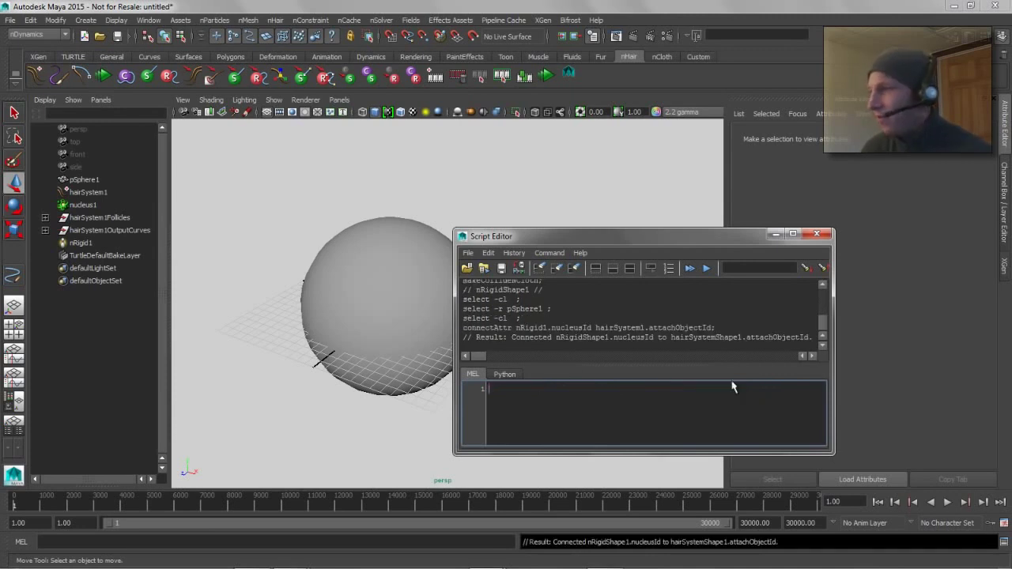
{"action": "left_click", "coordinate": [775, 234]}
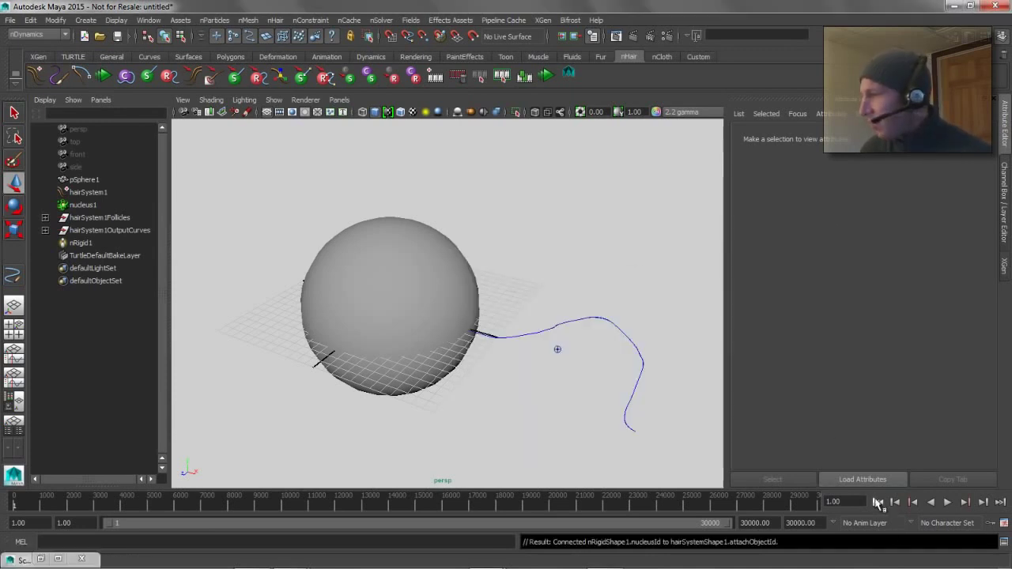
Move the sphere away from the grid centre during interactive playback and inspect how the connected curve reacts.
{"action": "left_click", "coordinate": [448, 296]}
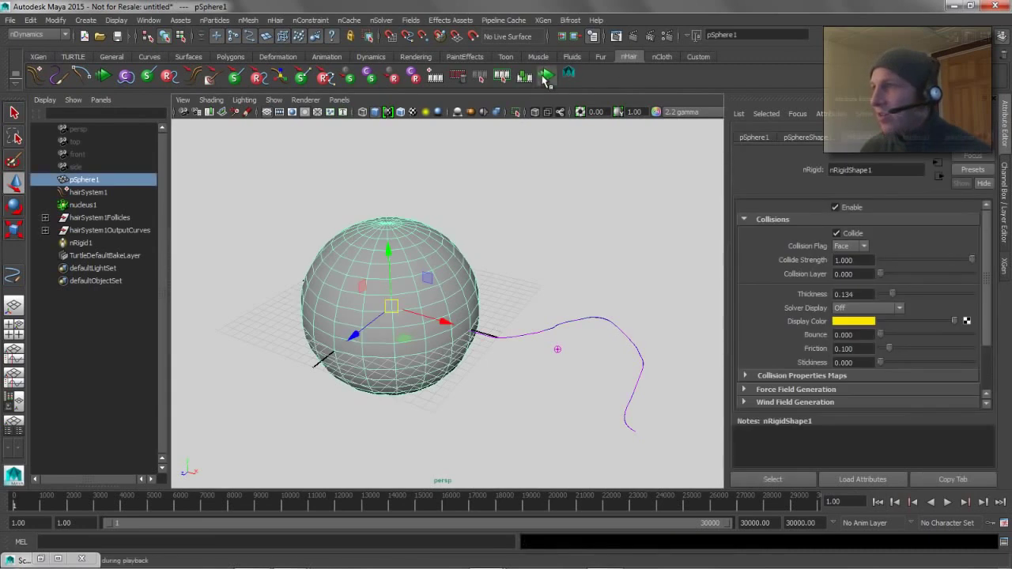
{"action": "left_click", "coordinate": [545, 75]}
{"action": "left_click_drag", "start_coordinate": [389, 302], "coordinate": [254, 285]}
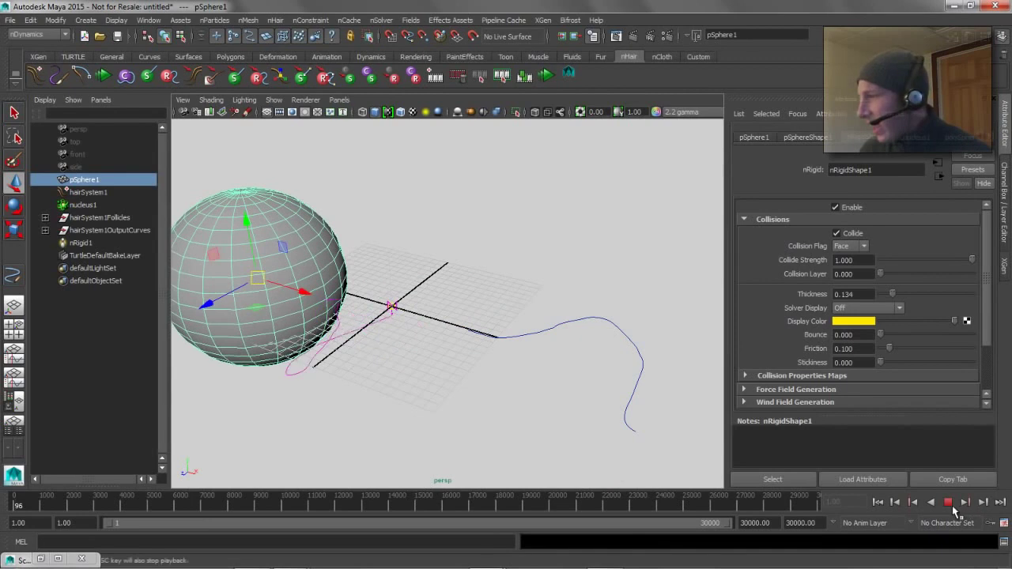
{"action": "scroll", "coordinate": [368, 315], "scroll_direction": "up", "scroll_amount": 5}
{"action": "left_click_drag", "start_coordinate": [368, 315], "coordinate": [461, 309], "text": "alt"}
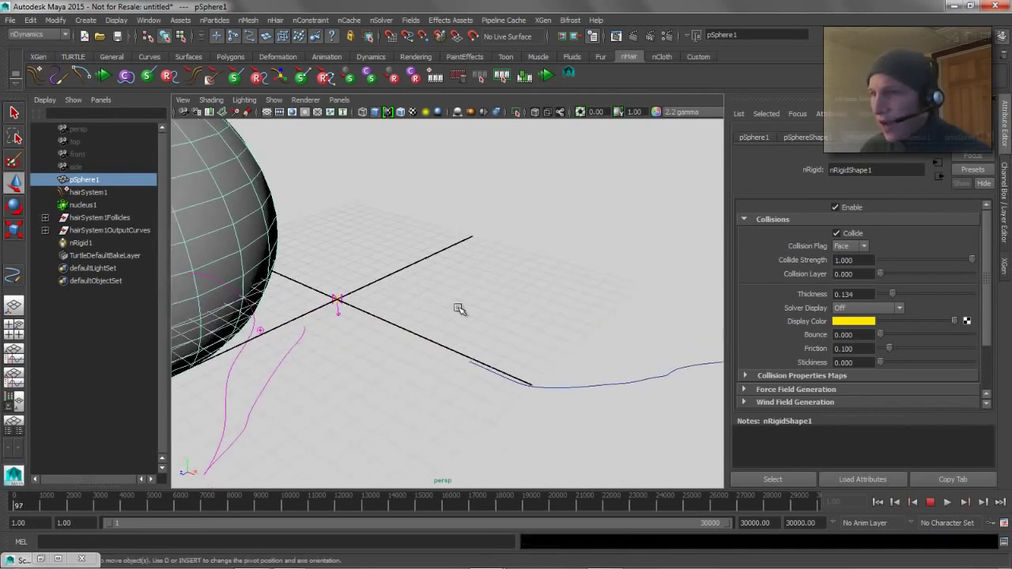
{"action": "middle_click_drag", "start_coordinate": [461, 309], "coordinate": [659, 306], "text": "alt"}
{"action": "right_click_drag", "start_coordinate": [293, 305], "coordinate": [419, 305], "text": "alt"}
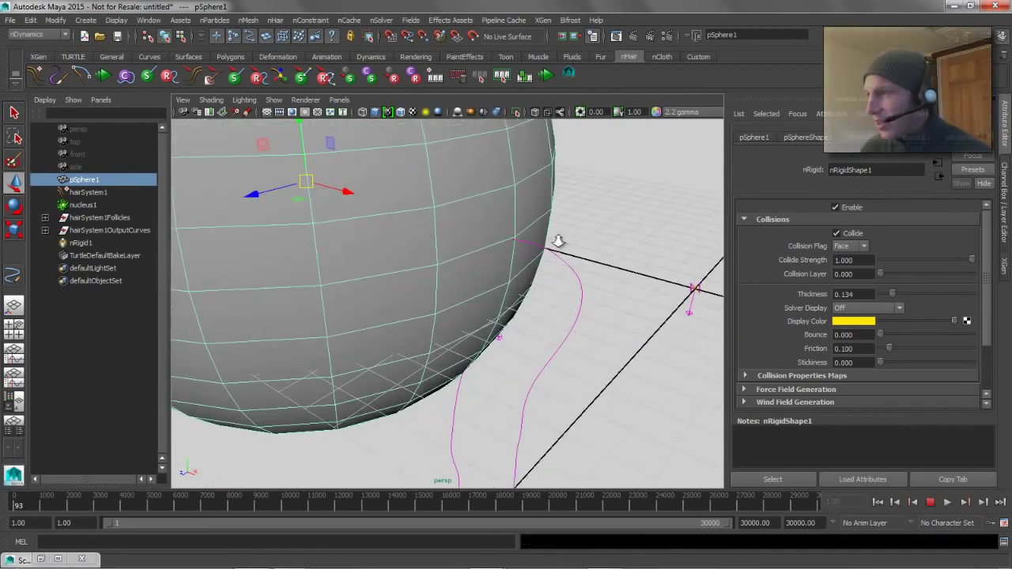
{"action": "left_click", "coordinate": [598, 205]}
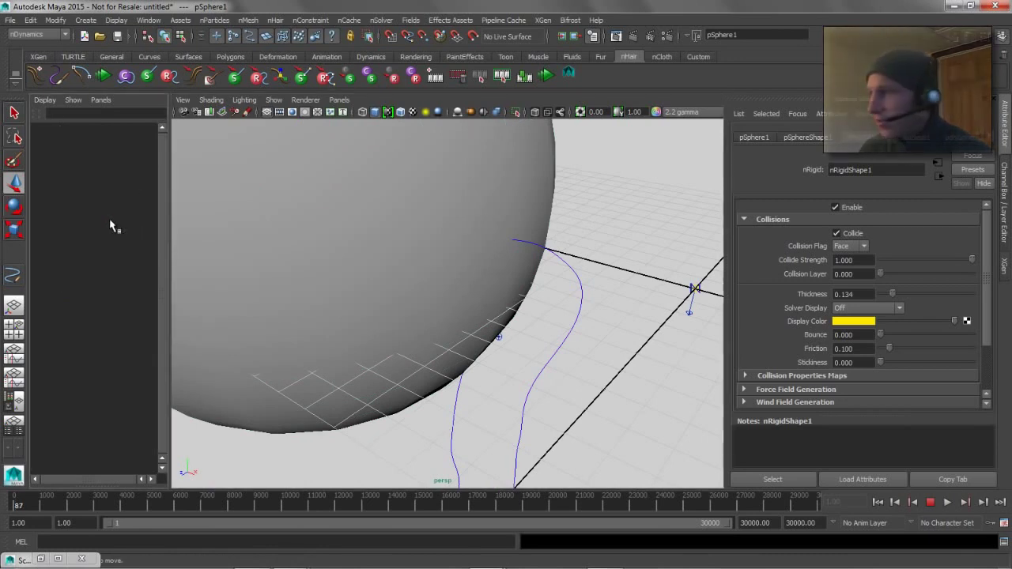
Select the hairSystem1Follicles group and move it slightly upward from the origin while the simulation runs.
{"action": "left_click", "coordinate": [111, 220]}
{"action": "middle_click_drag", "start_coordinate": [670, 253], "coordinate": [513, 251], "text": "alt"}
{"action": "right_click_drag", "start_coordinate": [449, 256], "coordinate": [640, 270], "text": "alt"}
{"action": "scroll", "coordinate": [636, 268], "scroll_direction": "up", "scroll_amount": 2}
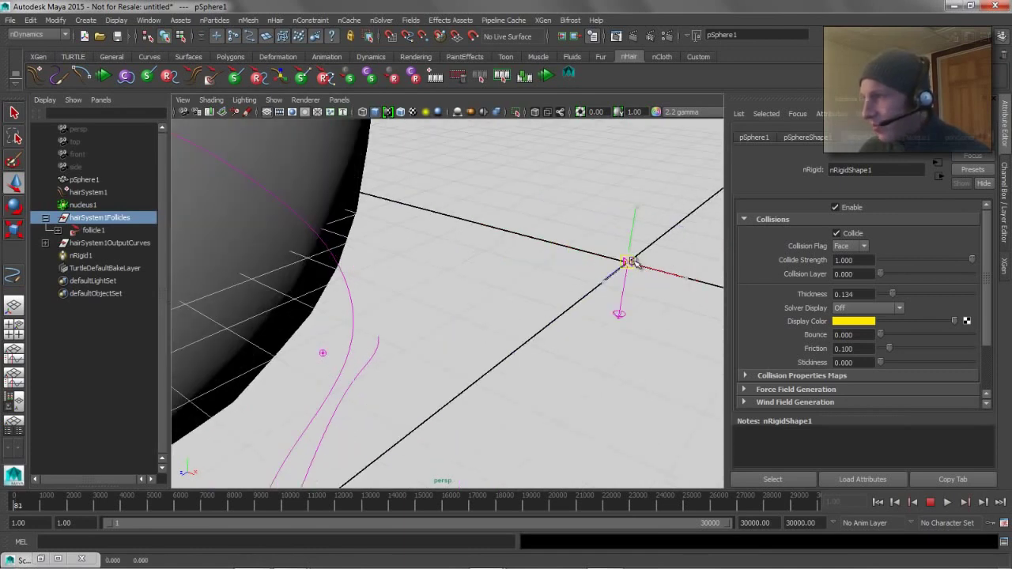
{"action": "left_click_drag", "start_coordinate": [627, 264], "coordinate": [621, 240]}
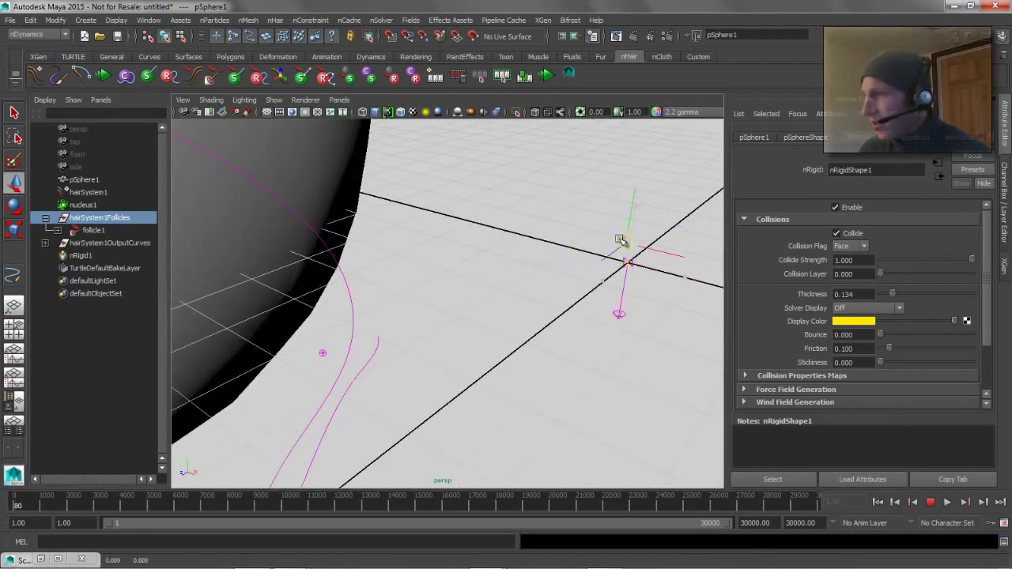
{"action": "left_click", "coordinate": [647, 175]}
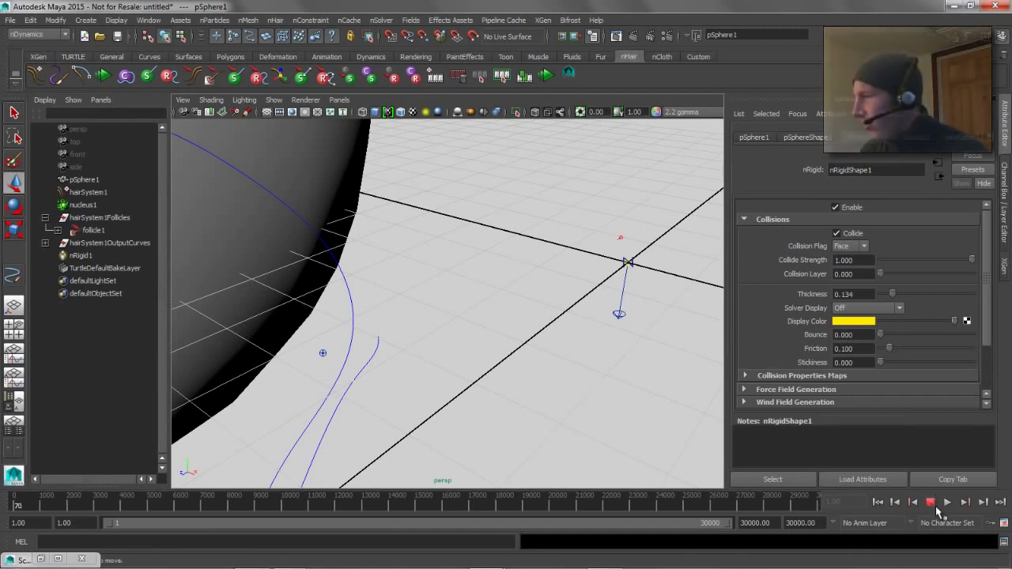
Stop the interactive playback and look over the whole sphere and its curves.
{"action": "left_click", "coordinate": [934, 506]}
{"action": "right_click_drag", "start_coordinate": [440, 316], "coordinate": [341, 307], "text": "alt"}
{"action": "left_click_drag", "start_coordinate": [363, 302], "coordinate": [515, 296], "text": "alt"}
{"action": "mouse_move", "coordinate": [498, 293]}
{"action": "middle_mouse_down", "text": "alt"}
{"action": "mouse_move", "coordinate": [479, 301]}
{"action": "mouse_move", "coordinate": [511, 293]}
{"action": "mouse_move", "coordinate": [510, 302]}
{"action": "middle_mouse_up", "text": "alt"}
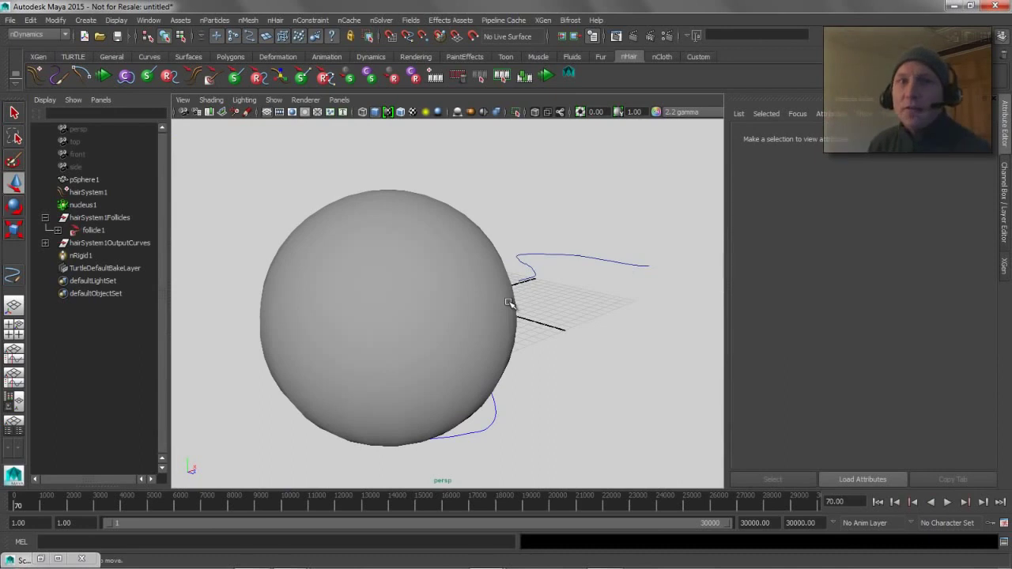